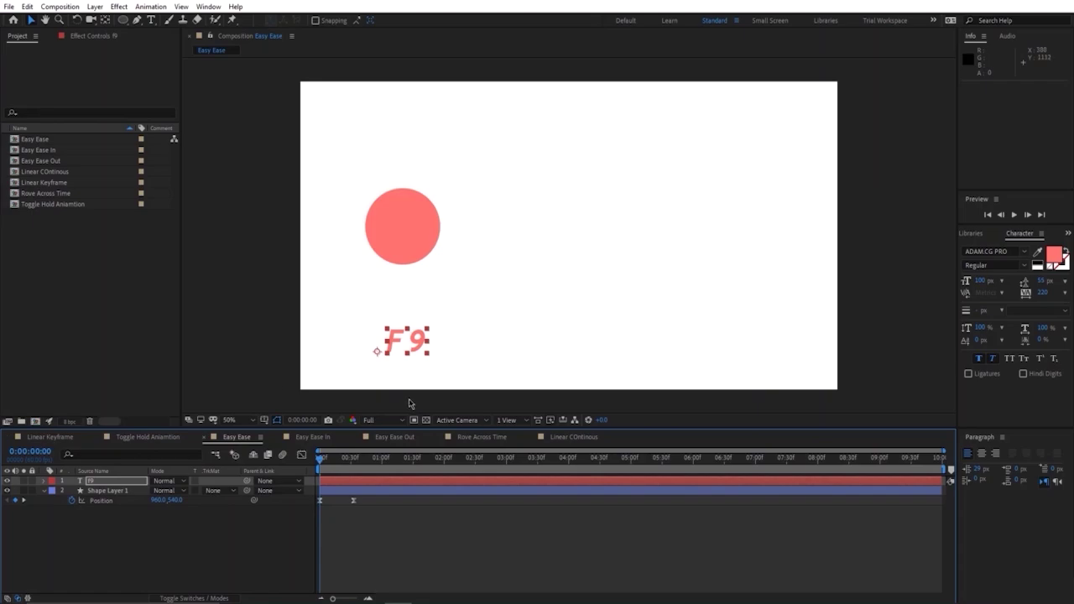
Switch to the Linear Keyframe composition, preview its circle animation from the start and return to the first frame
left_click(393, 437)
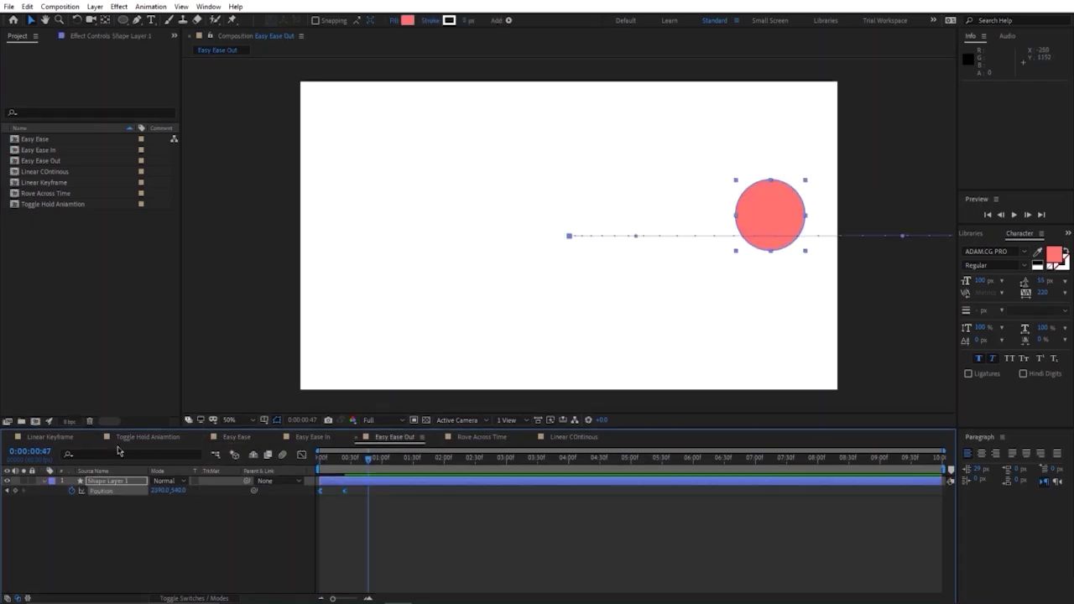
left_click(50, 437)
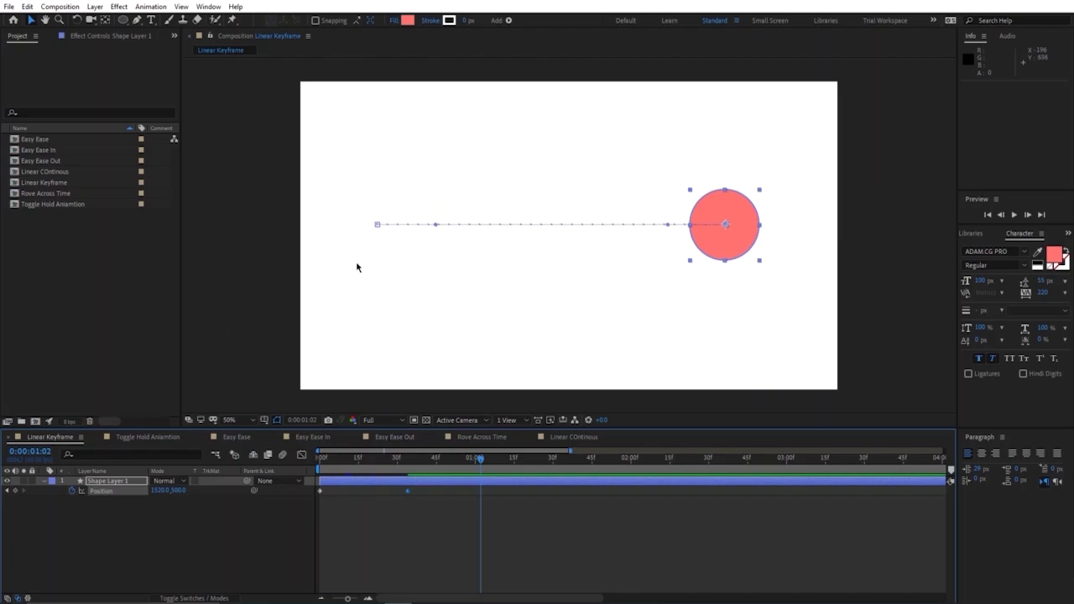
scroll(367, 280, "down", 2)
scroll(377, 293, "up", 2)
left_click(405, 346)
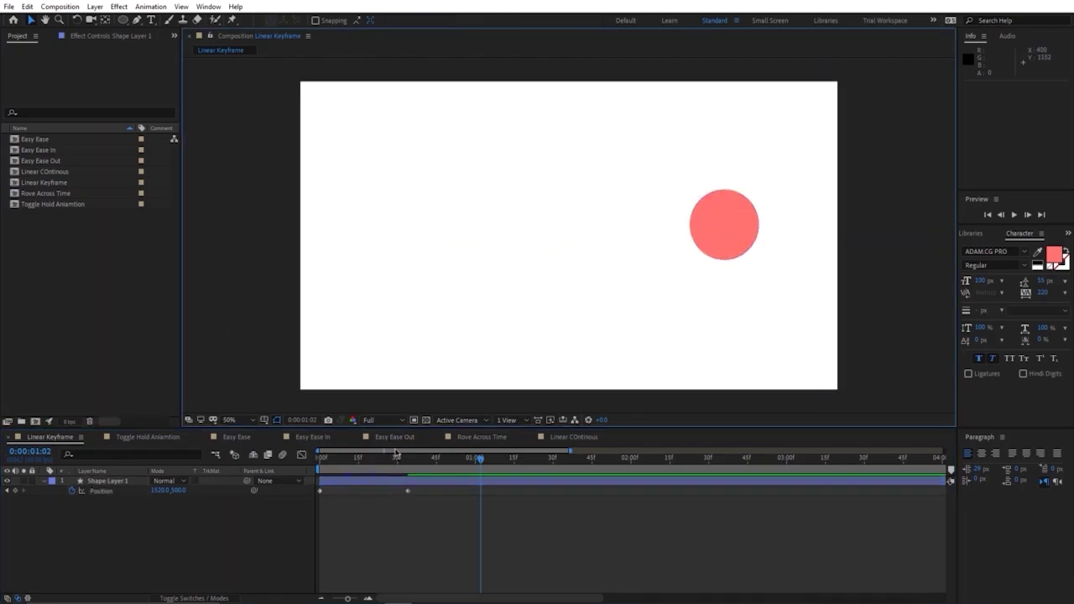
key("Home")
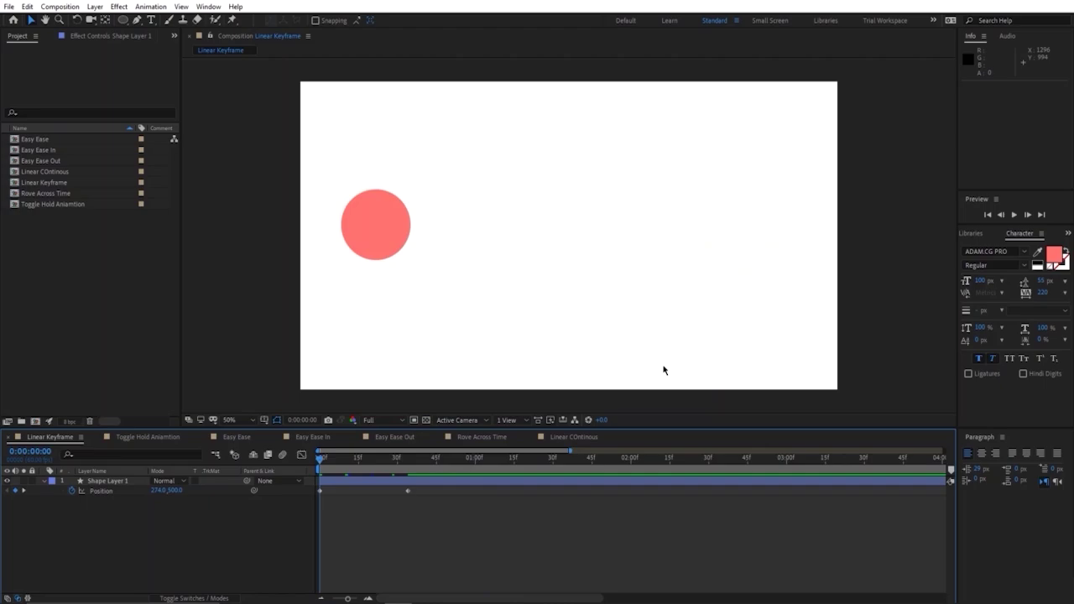
key("space")
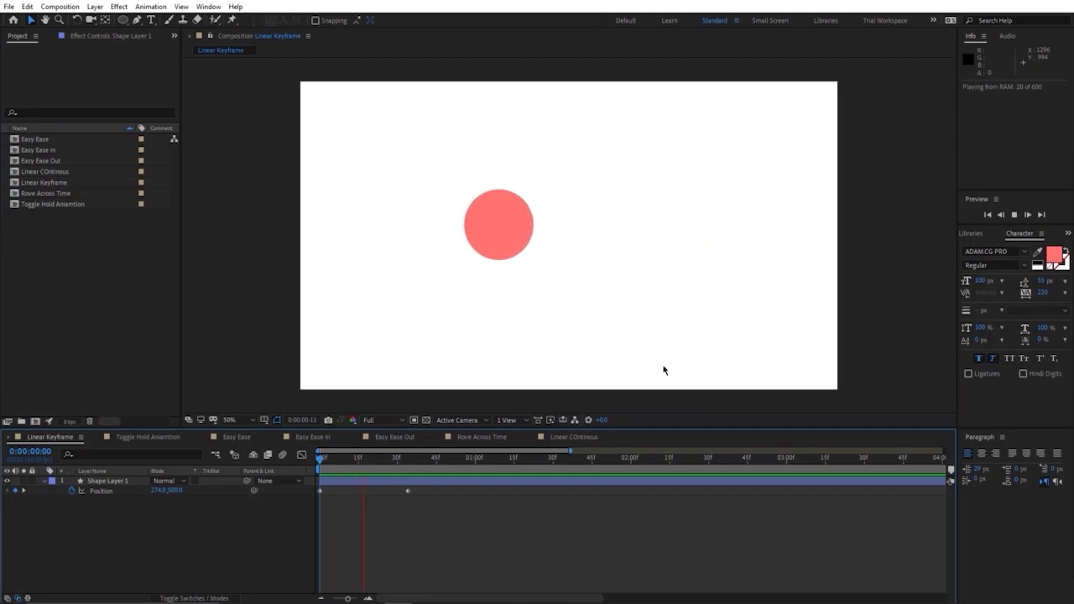
key("space")
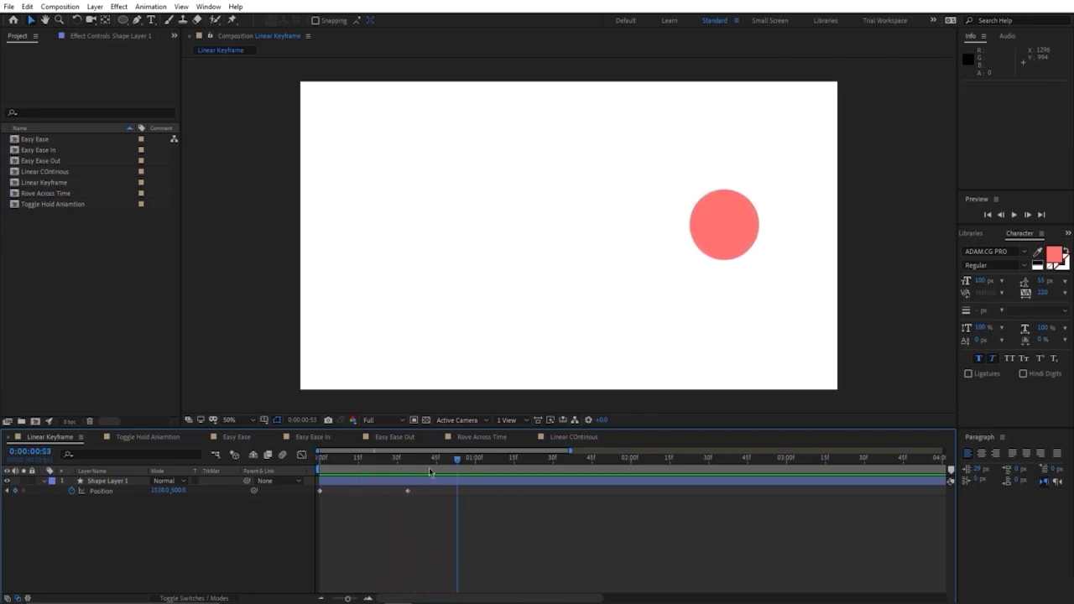
left_click_drag(429, 468, 319, 467)
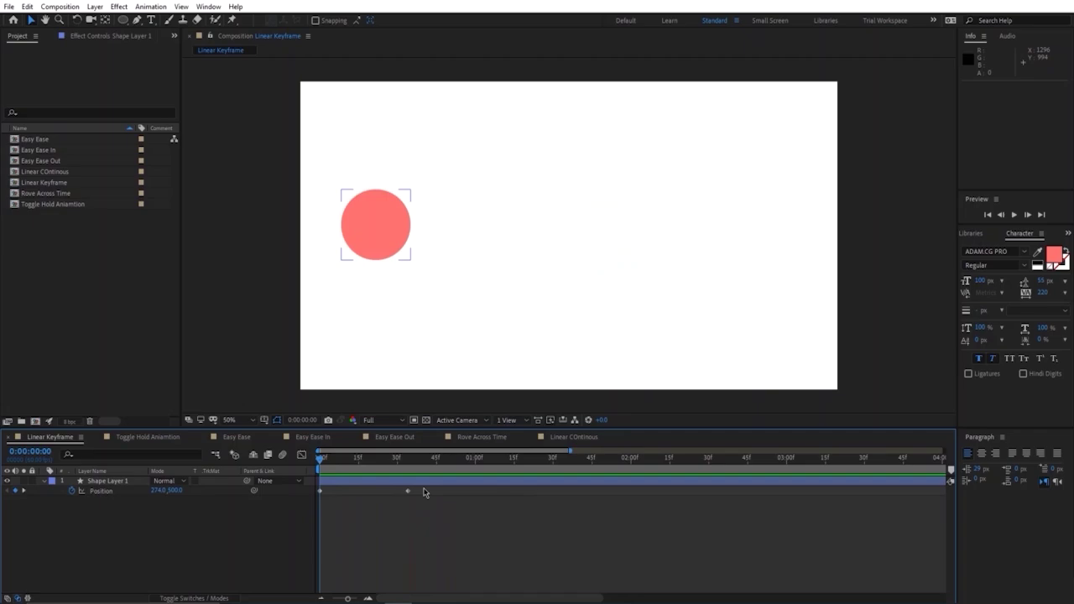
Examine the speed graph of Shape Layer 1's two Position keyframes in the Graph Editor, then return to the layer bar view
left_click_drag(423, 492, 278, 534)
left_click(302, 455)
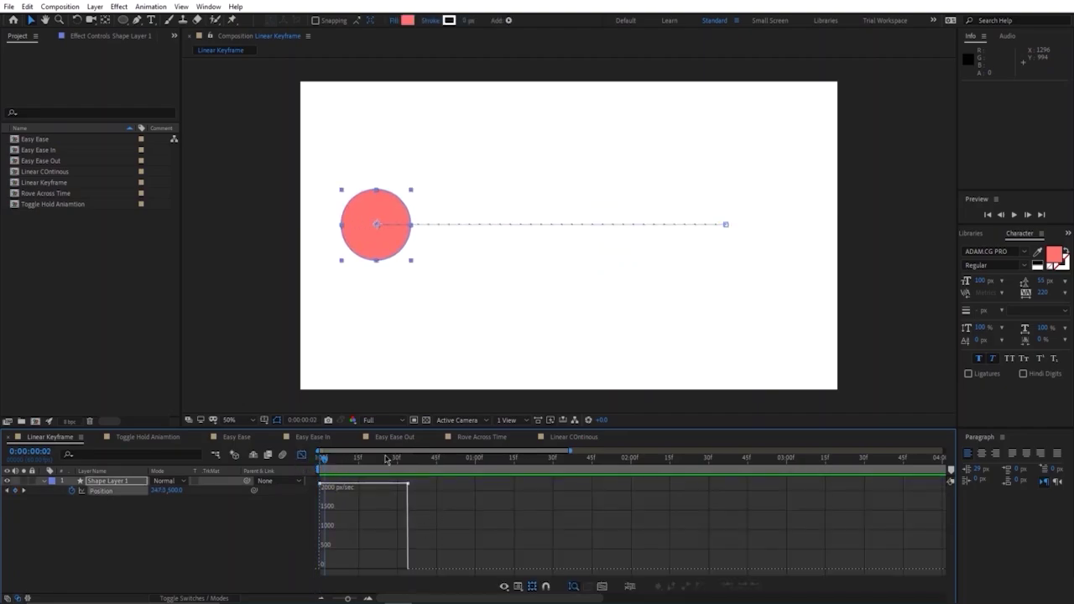
mouse_move(321, 458)
left_mouse_down()
mouse_move(407, 459)
mouse_move(321, 459)
mouse_move(399, 443)
mouse_move(403, 453)
mouse_move(321, 460)
left_mouse_up()
left_click(301, 454)
left_click(403, 508)
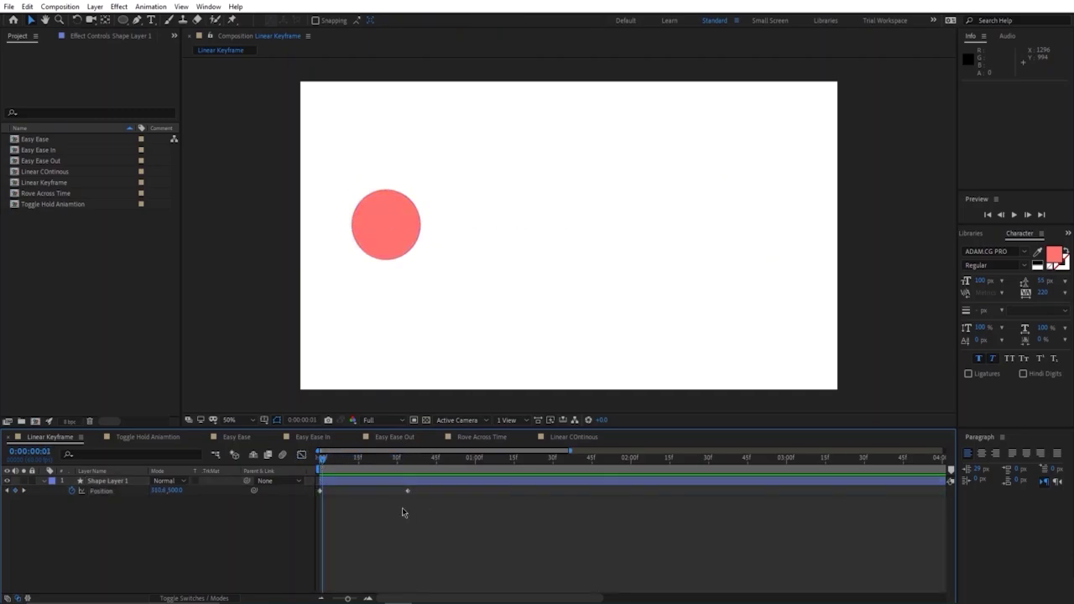
Hide Shape Layer 1 and draw a new circle about 274 px across on the left side of the composition
left_click(55, 485)
left_click(44, 480)
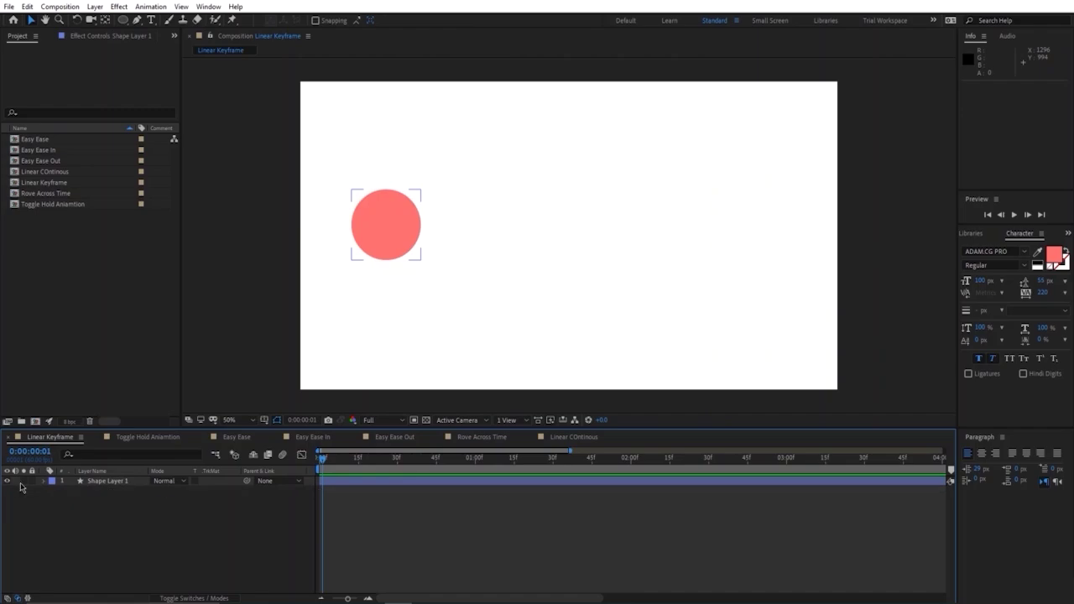
left_click(8, 481)
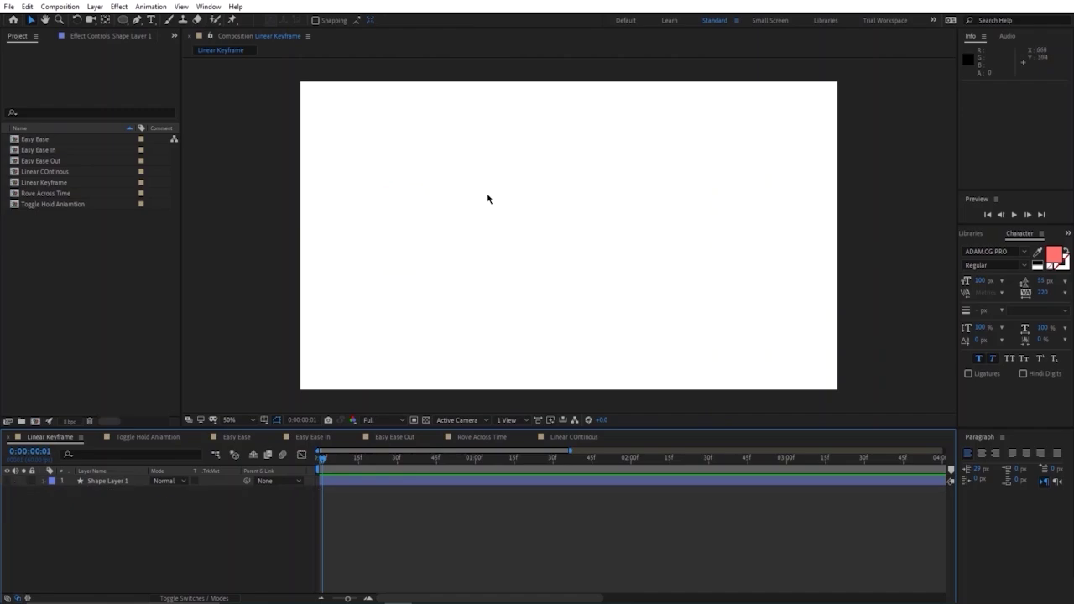
key("q")
left_click(337, 185)
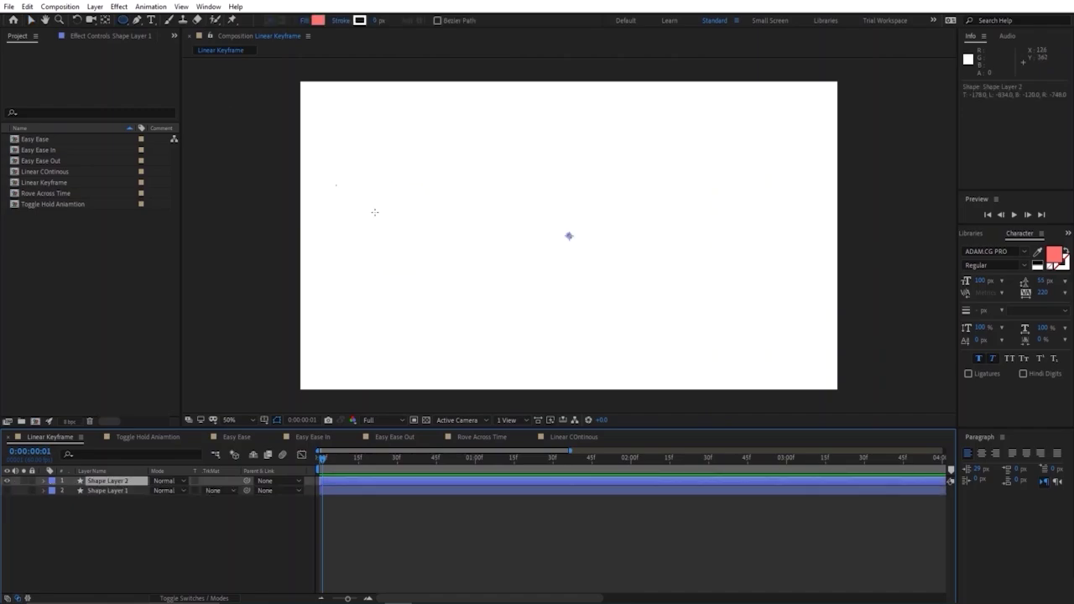
left_click_drag(375, 212, 412, 263)
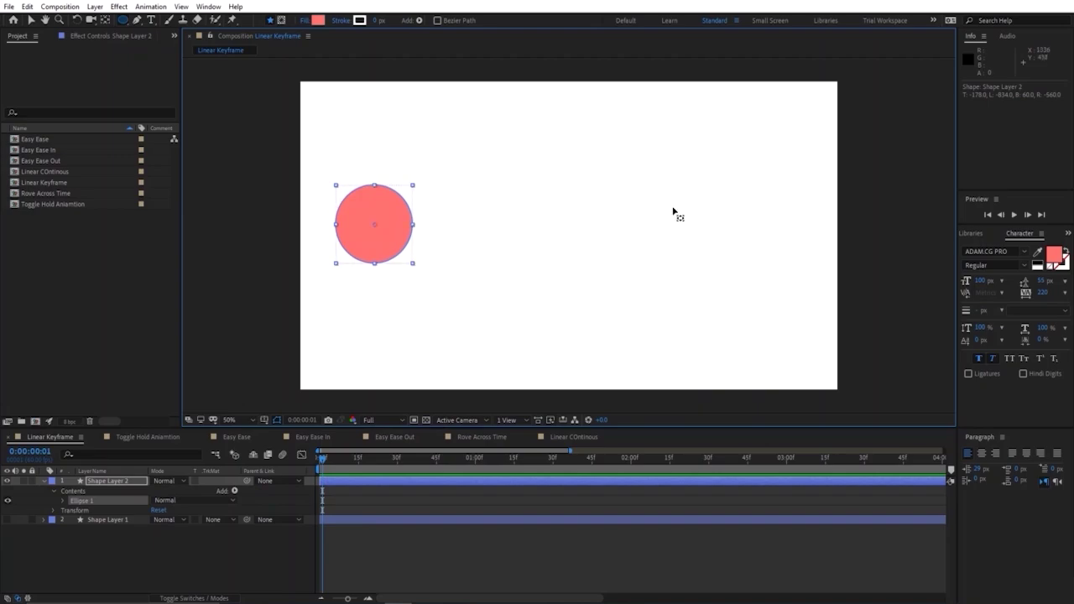
Move the new circle's anchor point from the composition centre to about the middle of the circle and deselect it
key("y")
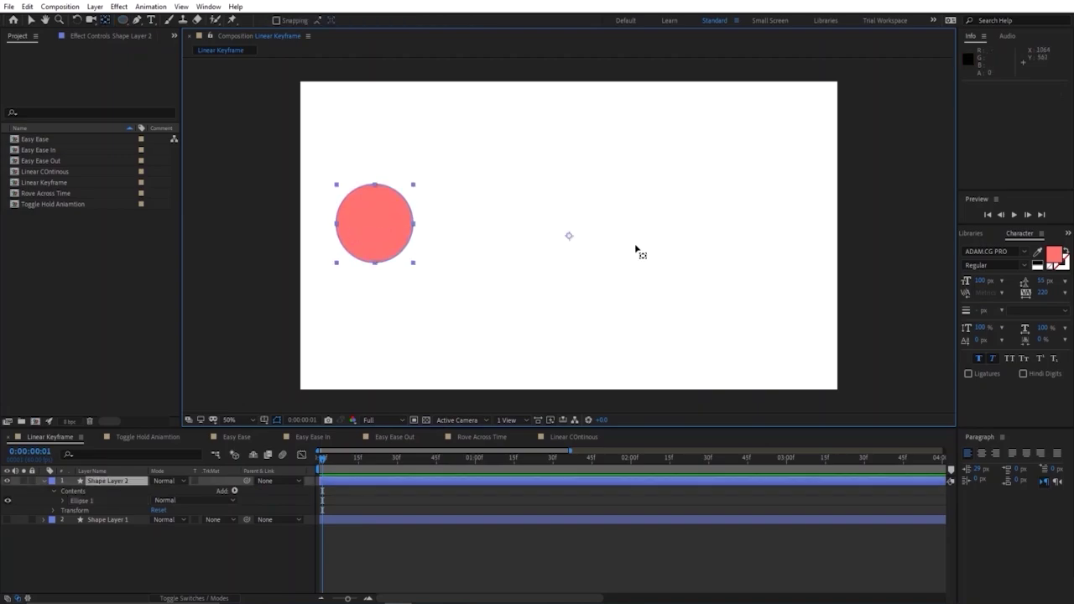
left_click_drag(569, 236, 380, 232)
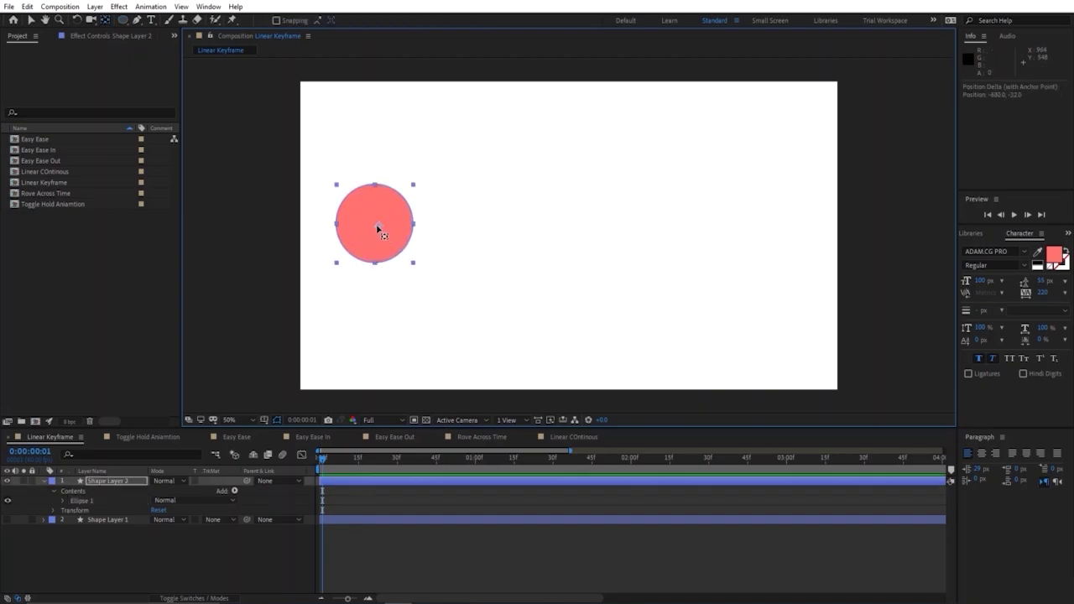
left_click(470, 235)
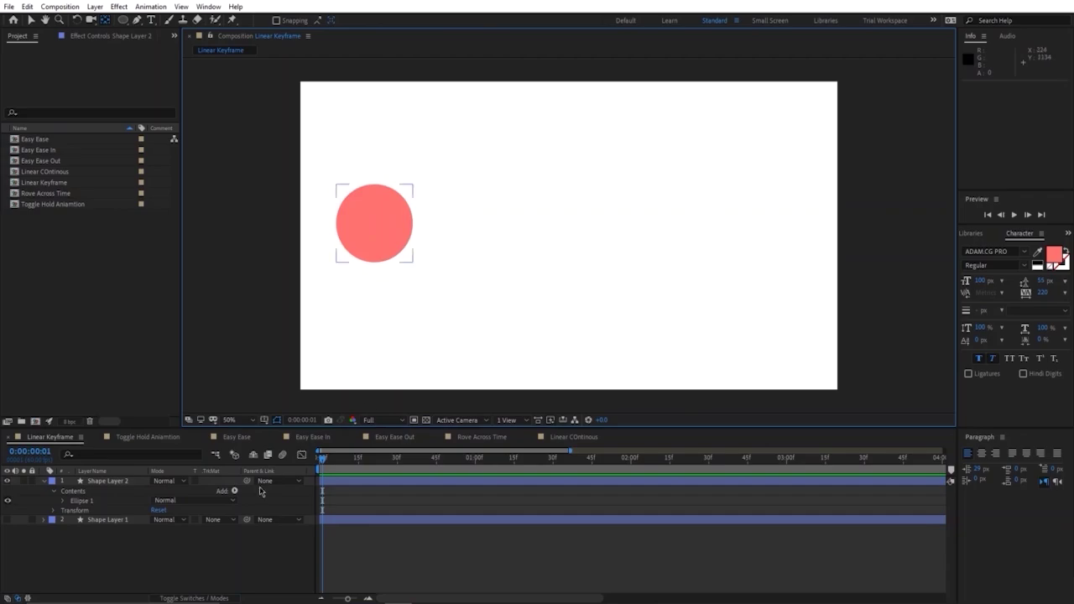
Keyframe Shape Layer 2's Position at 0:00:00:01 and 0:00:00:37, moving the circle horizontally to an X of about 1298
key("p")
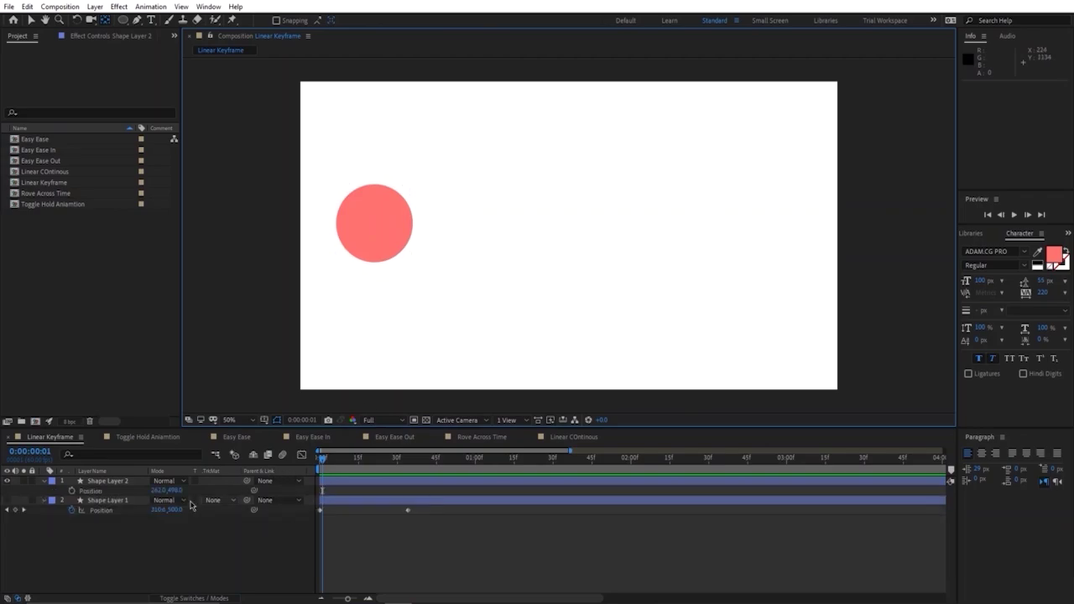
left_click(71, 491)
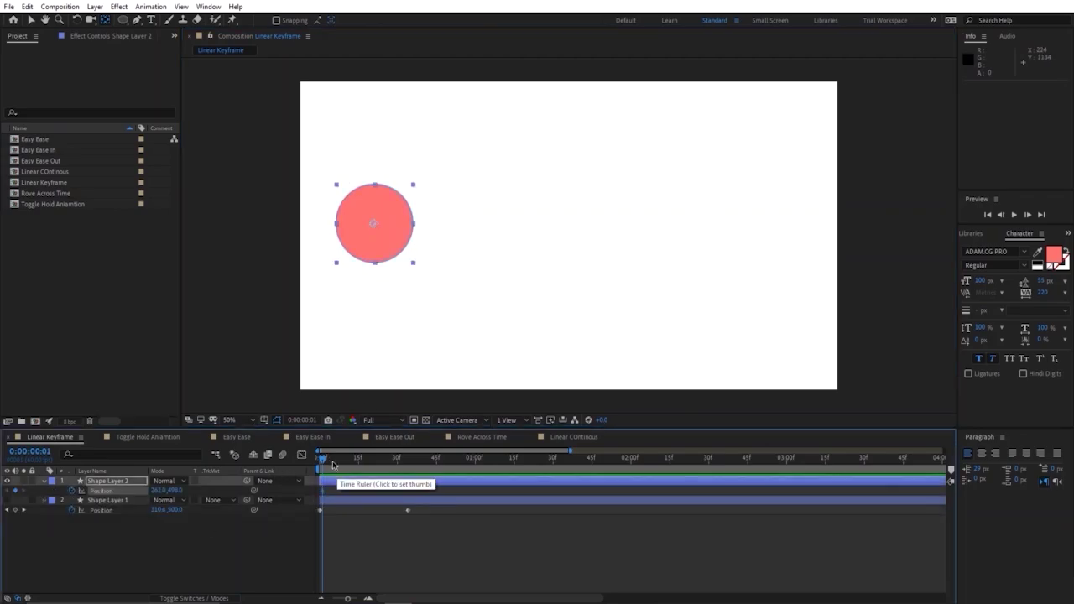
left_click_drag(332, 459, 416, 459)
left_click_drag(158, 490, 569, 565)
left_click(568, 566)
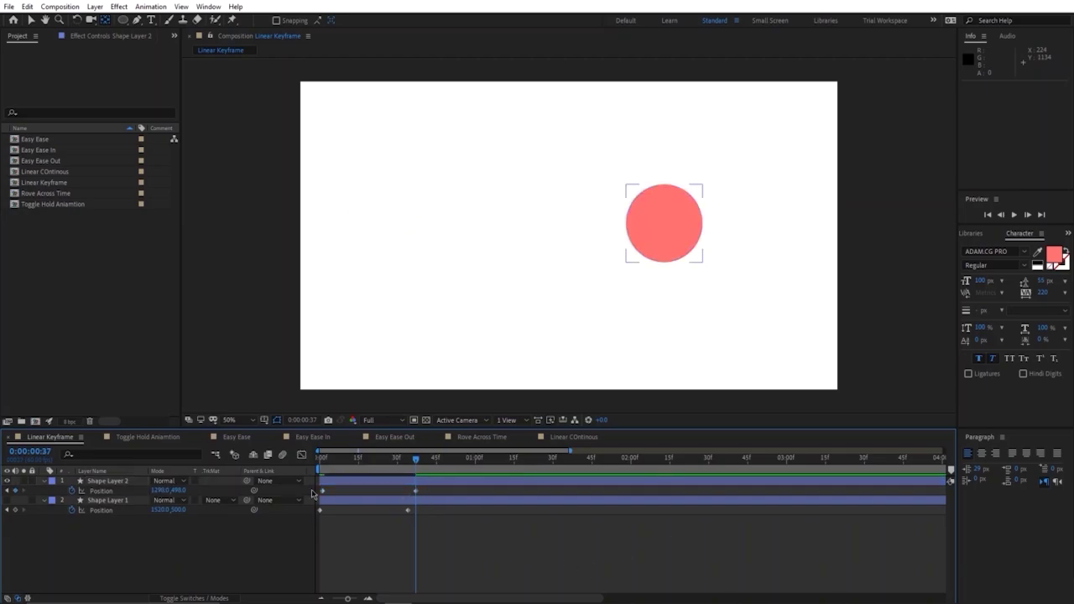
Preview Shape Layer 2's linear Position animation from the start of the composition
left_click(312, 492)
key("Home")
key("space")
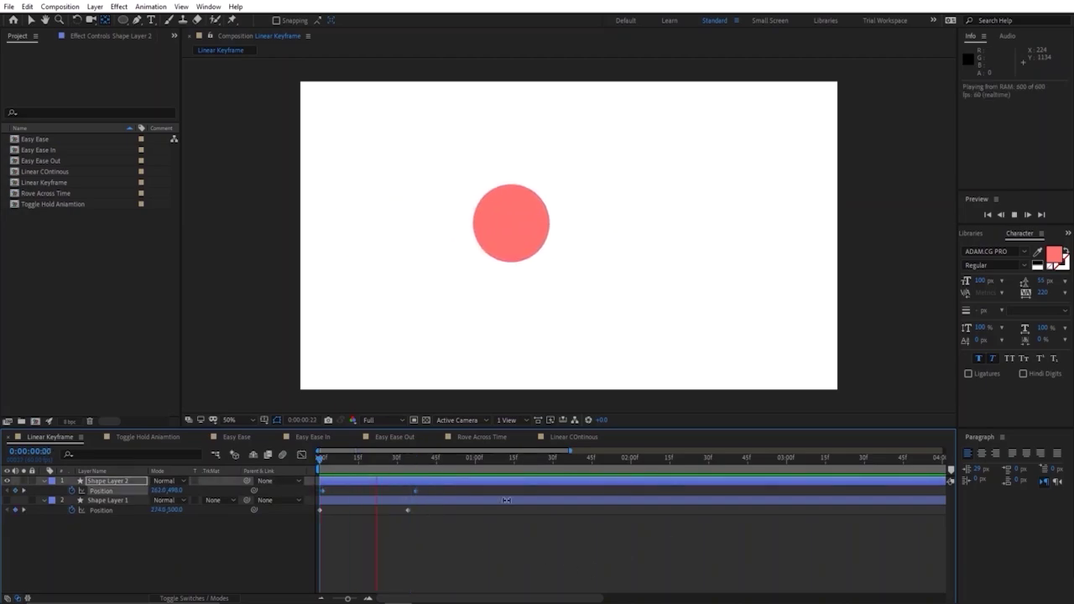
key("space")
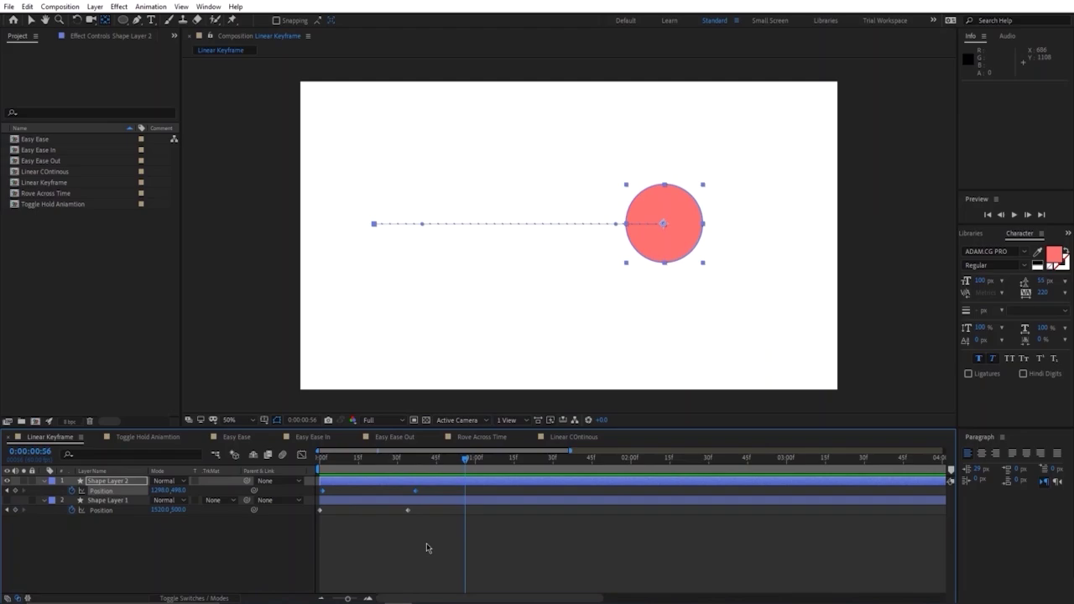
Close the Linear Keyframe timeline, preview the Toggle Hold Aniamtion composition and return to its first frame
left_click(8, 437)
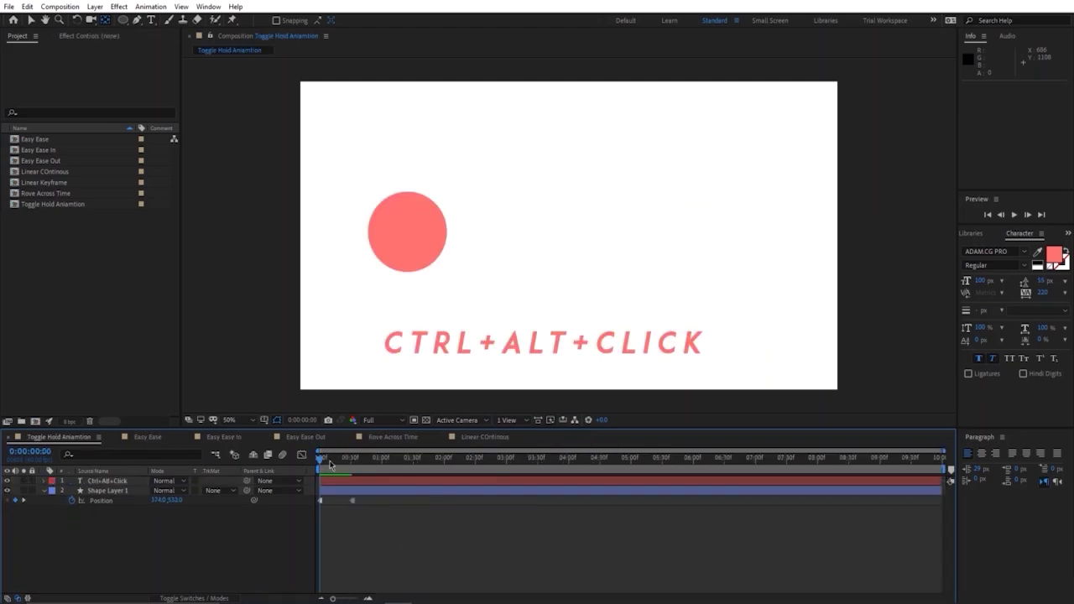
key("space")
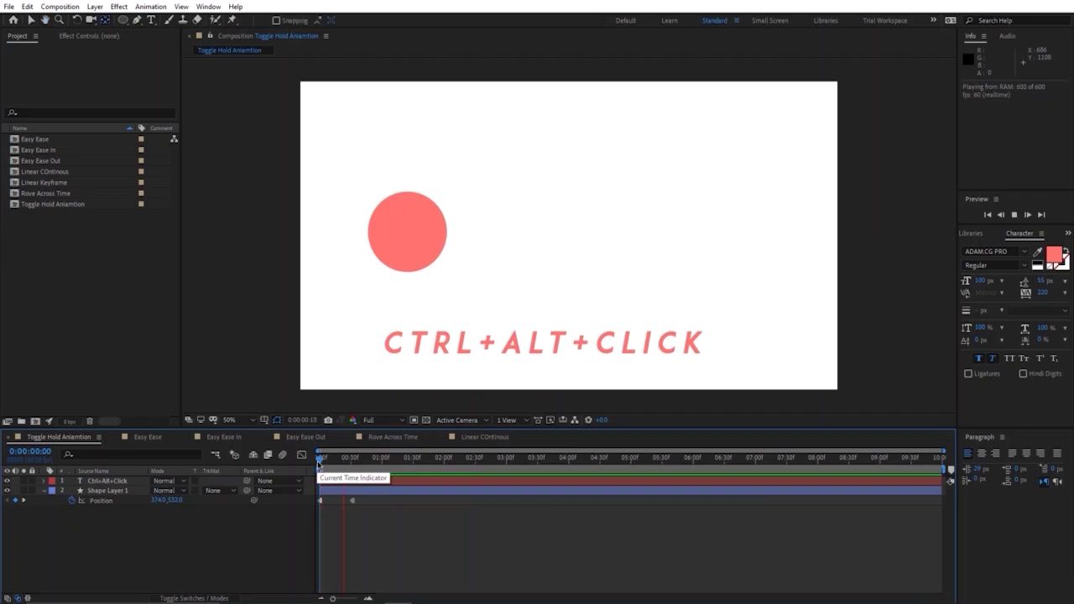
key("space")
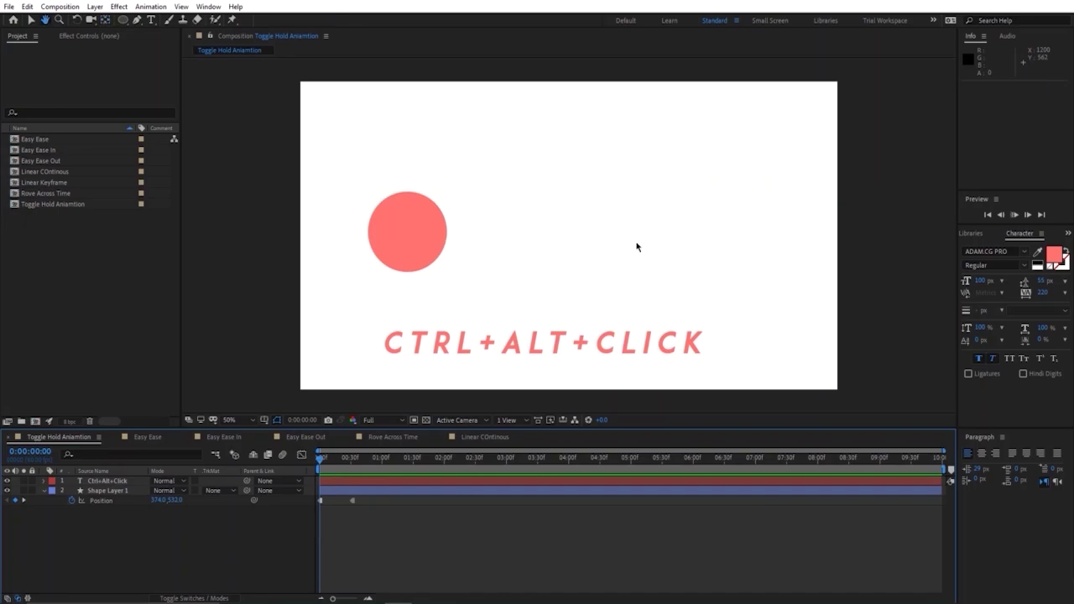
left_click(339, 502)
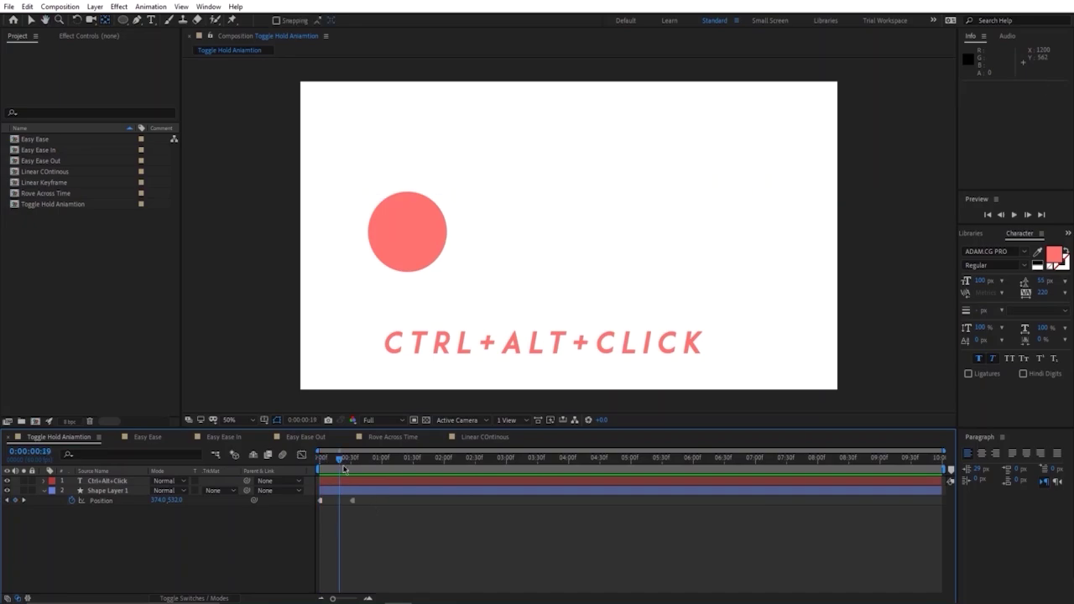
left_click_drag(339, 459, 319, 465)
Hide Shape Layer 1 and draw a circle about 260 px across at the upper left, with its anchor point near the circle's centre
left_click(6, 489)
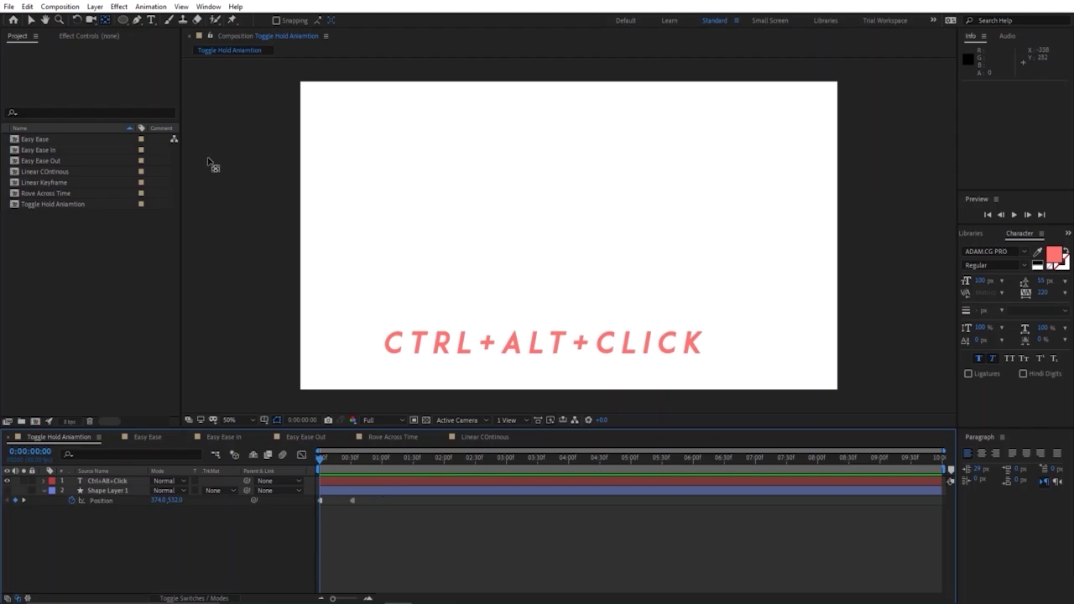
left_click(120, 19)
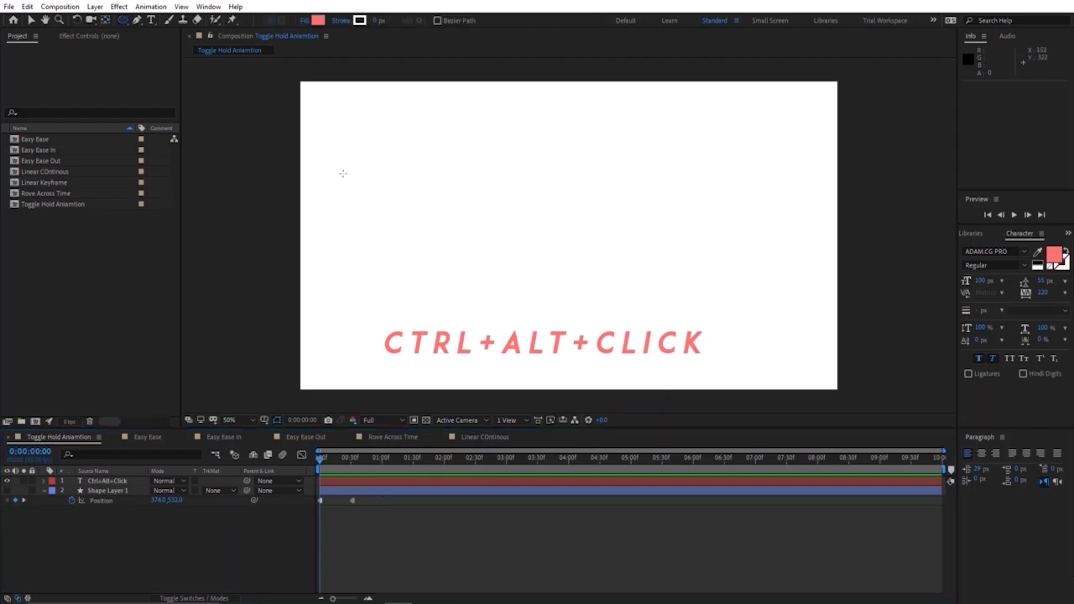
left_click_drag(349, 172, 422, 245)
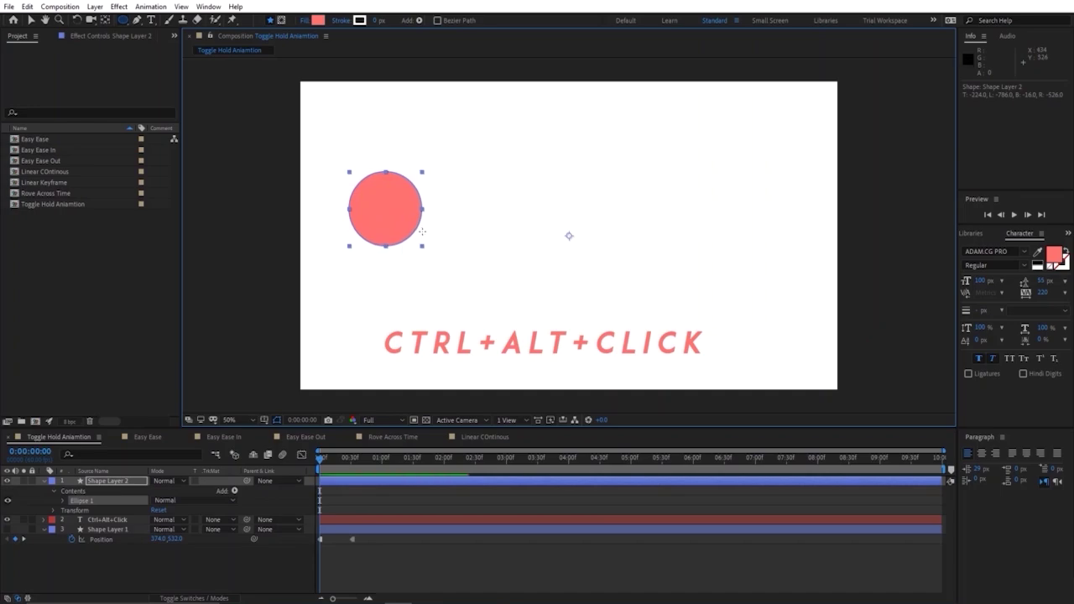
key("v")
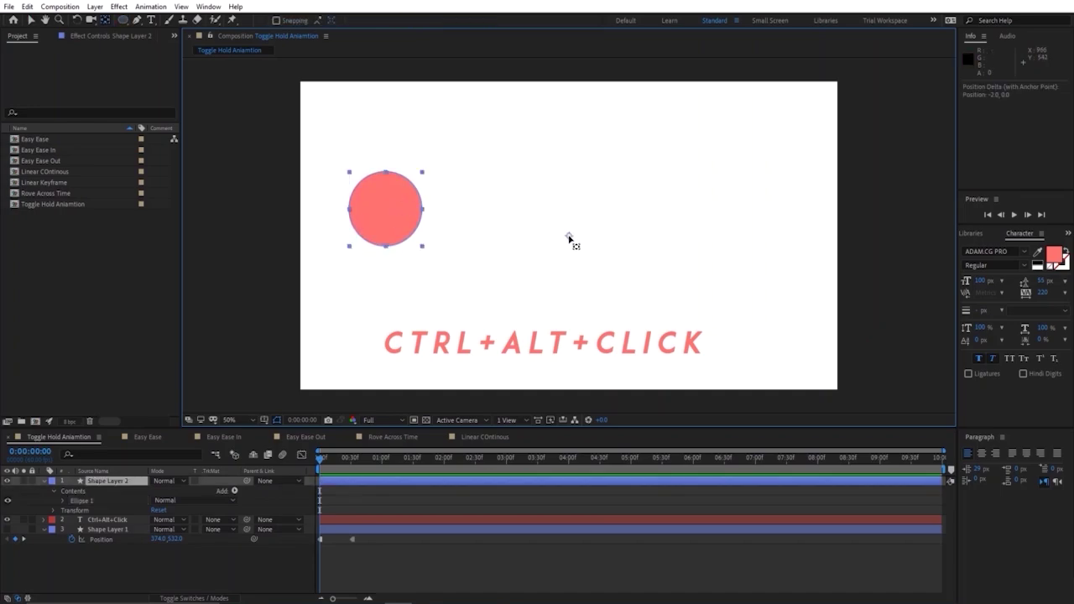
left_click_drag(391, 212, 384, 203)
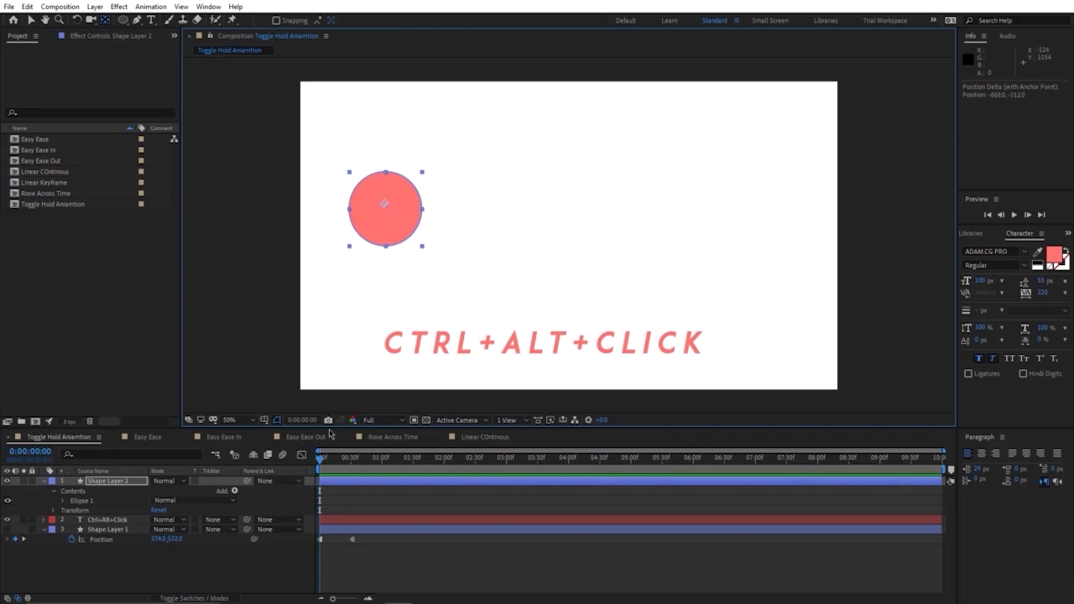
Add hold keyframes to Shape Layer 2's Position at 0:00:00:00 and 0:00:00:32, moving the circle horizontally to X 1597 at the second one
key("p")
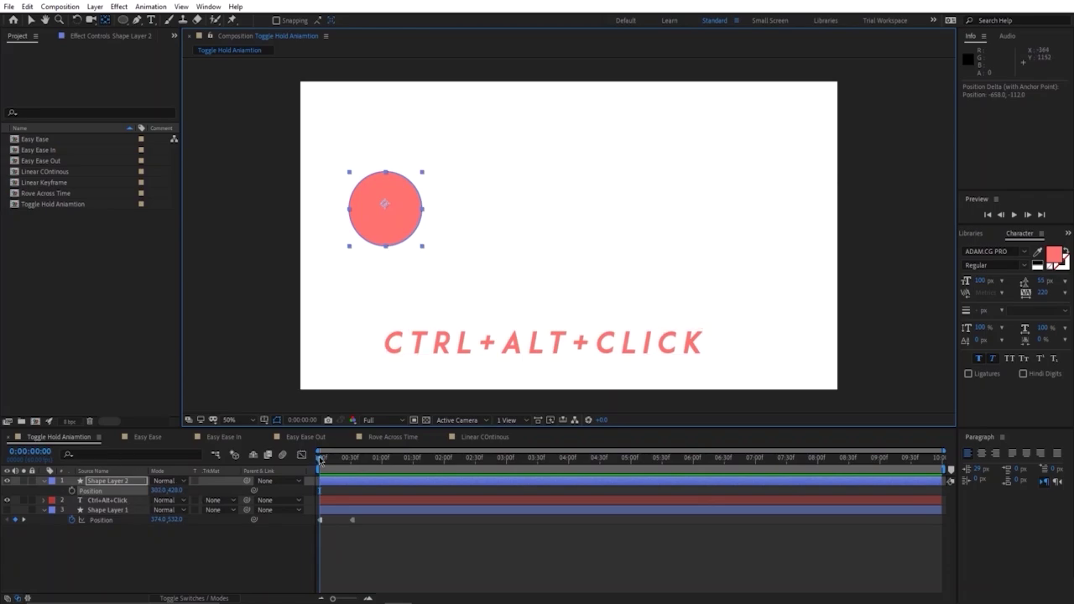
mouse_move(319, 459)
left_mouse_down()
mouse_move(376, 459)
mouse_move(316, 467)
left_mouse_up()
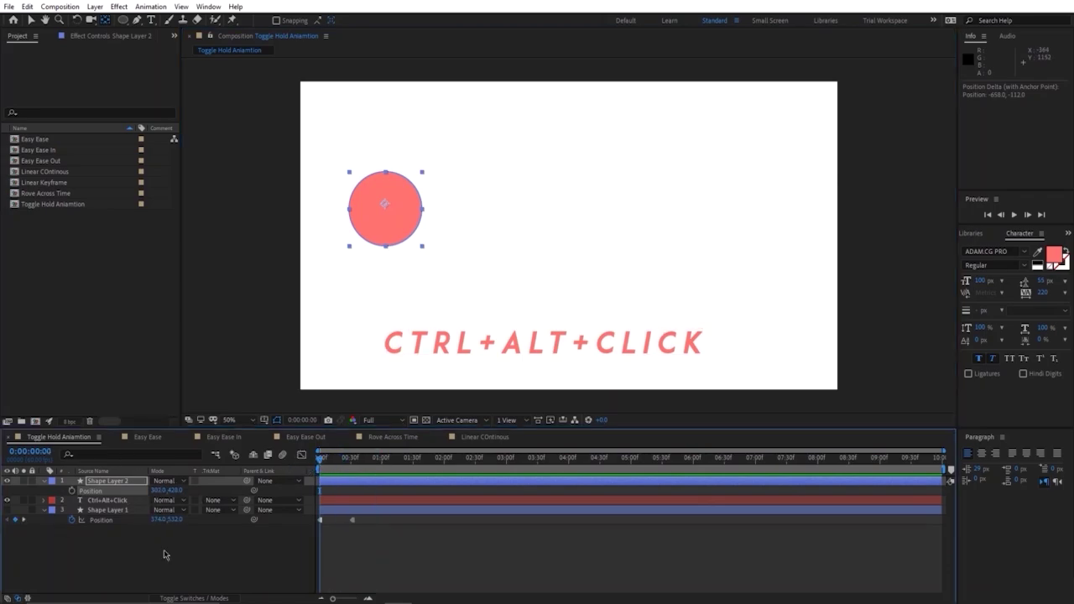
left_click(72, 491)
left_click_drag(326, 463, 354, 461)
left_click(338, 462)
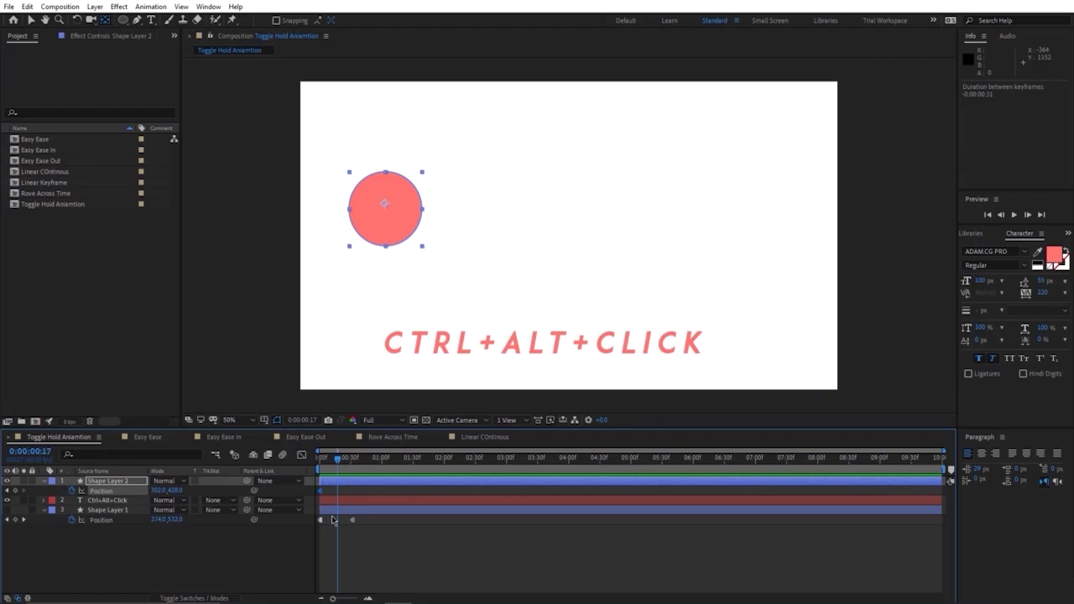
left_click_drag(337, 461, 352, 461)
left_click_drag(156, 489, 239, 490)
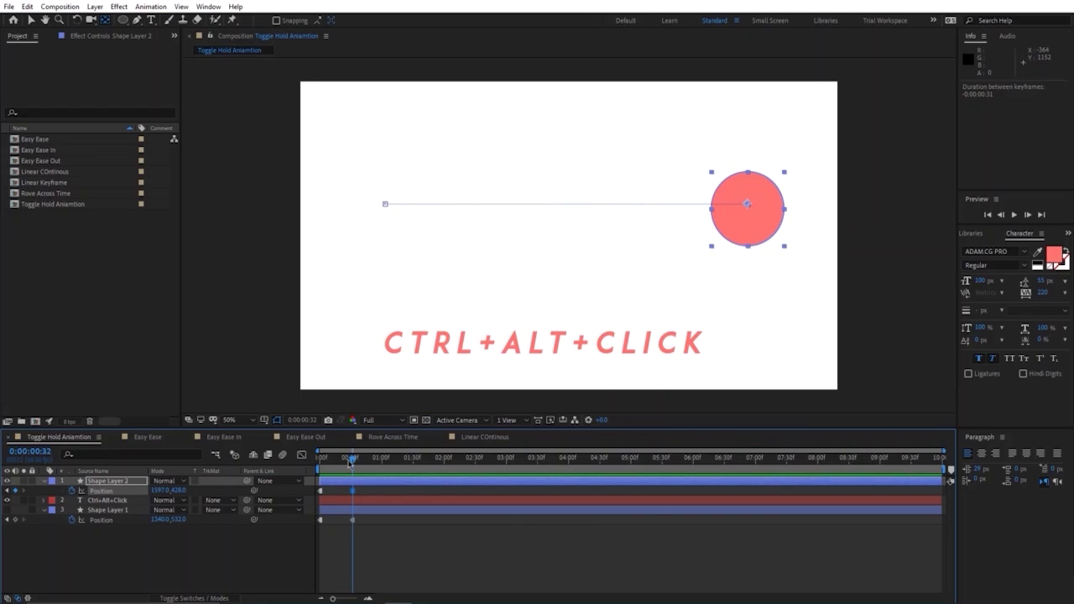
Preview Shape Layer 2's hold keyframe animation from the first frame
left_click_drag(351, 459, 301, 454)
key("space")
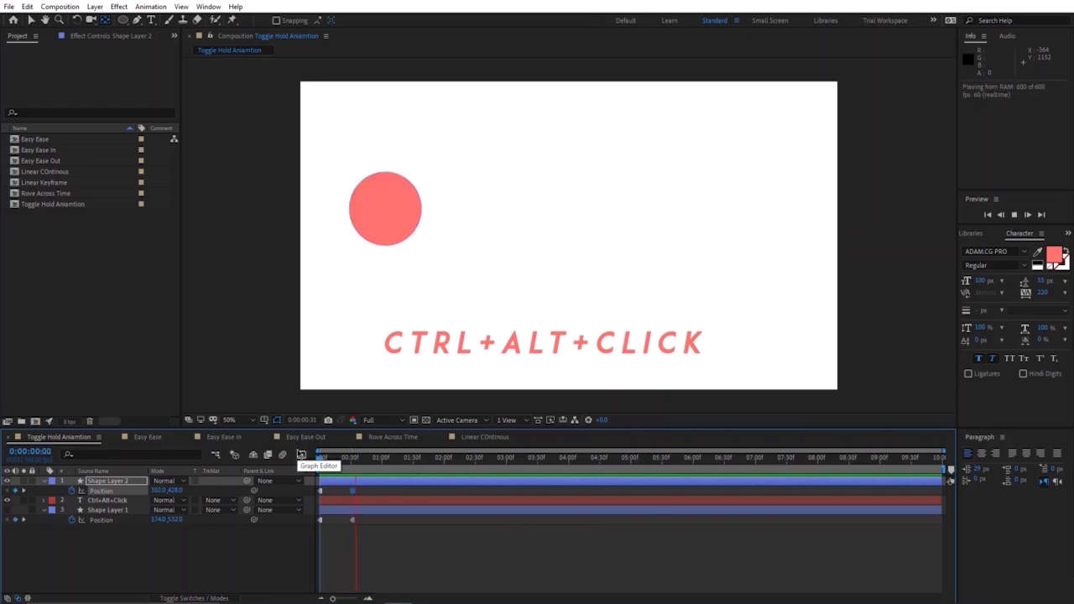
Add three more hold keyframes to Shape Layer 2's Position from 0:00:00:58 onward, placing the circle at new spots and ending at 1303, 156
key("space")
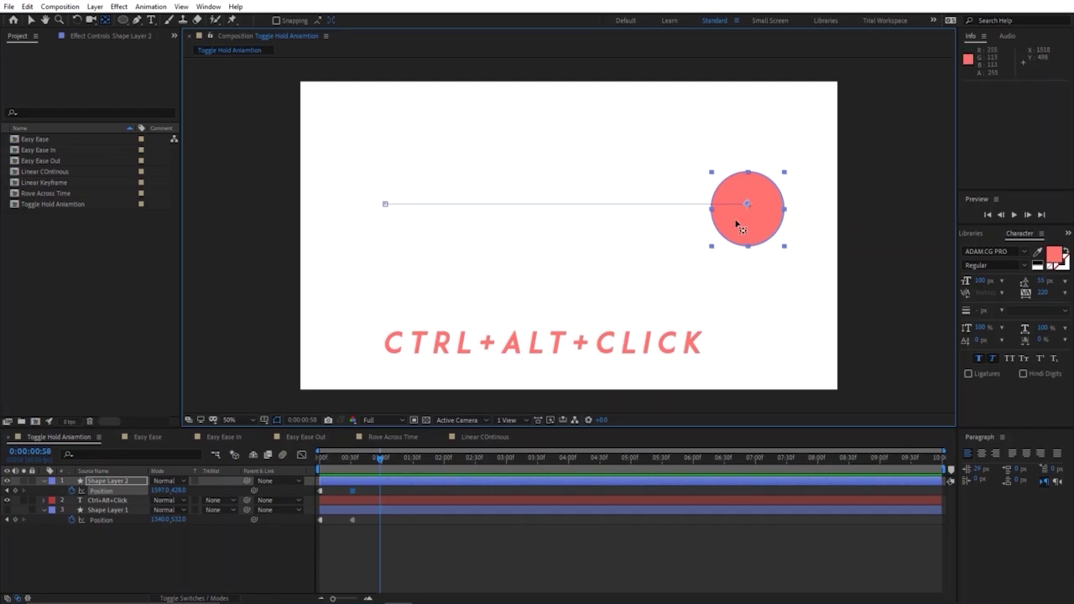
key("v")
mouse_move(747, 217)
left_mouse_down()
mouse_move(542, 271)
mouse_move(521, 267)
mouse_move(389, 125)
mouse_move(397, 149)
mouse_move(599, 150)
mouse_move(663, 132)
left_mouse_up()
left_click(427, 461)
left_click(467, 460)
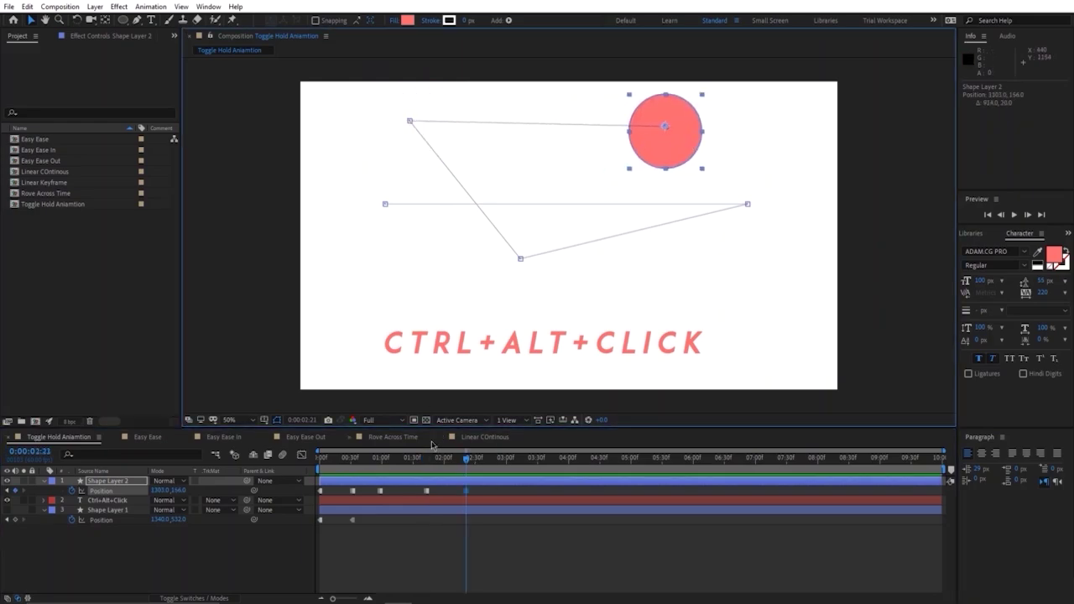
Preview Shape Layer 2's extended hold animation from the first frame
key("Home")
key("space")
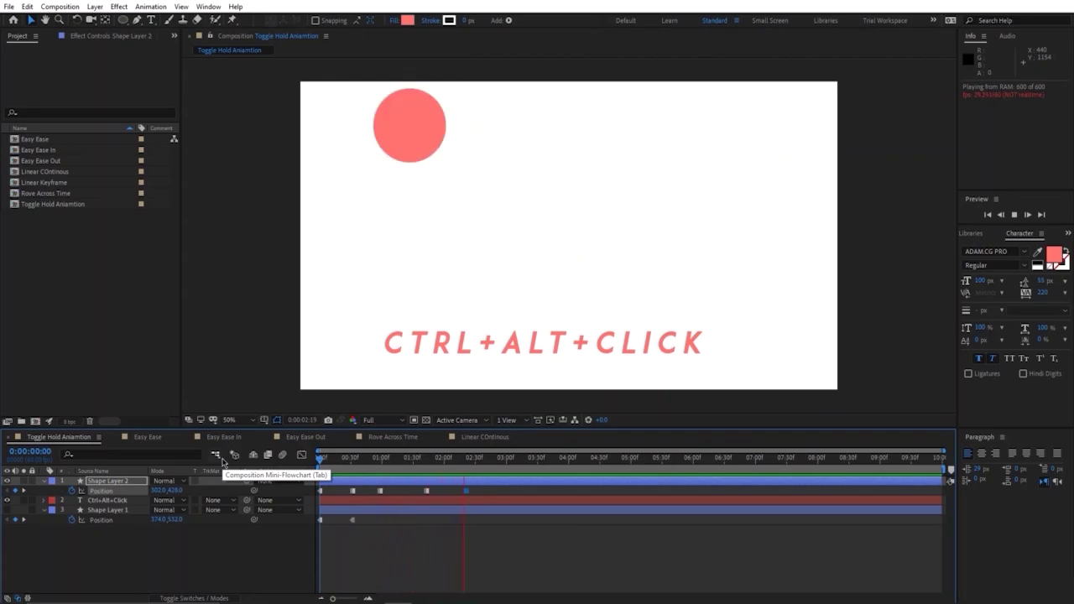
left_click(493, 488)
Examine Shape Layer 2's hold Position keyframes as a speed graph in the Graph Editor
left_click_drag(495, 486, 304, 507)
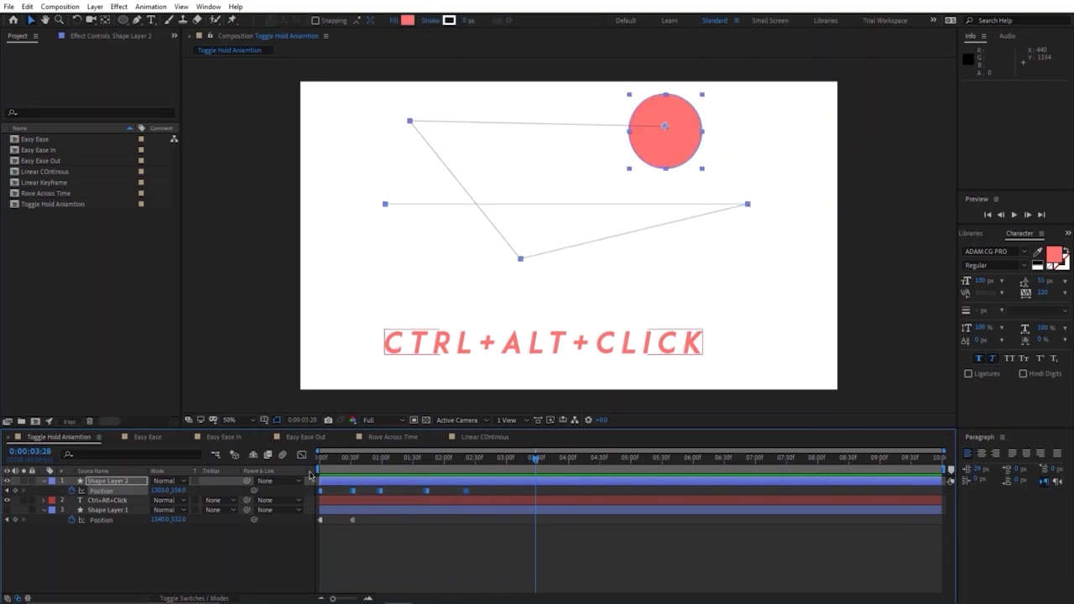
left_click(304, 457)
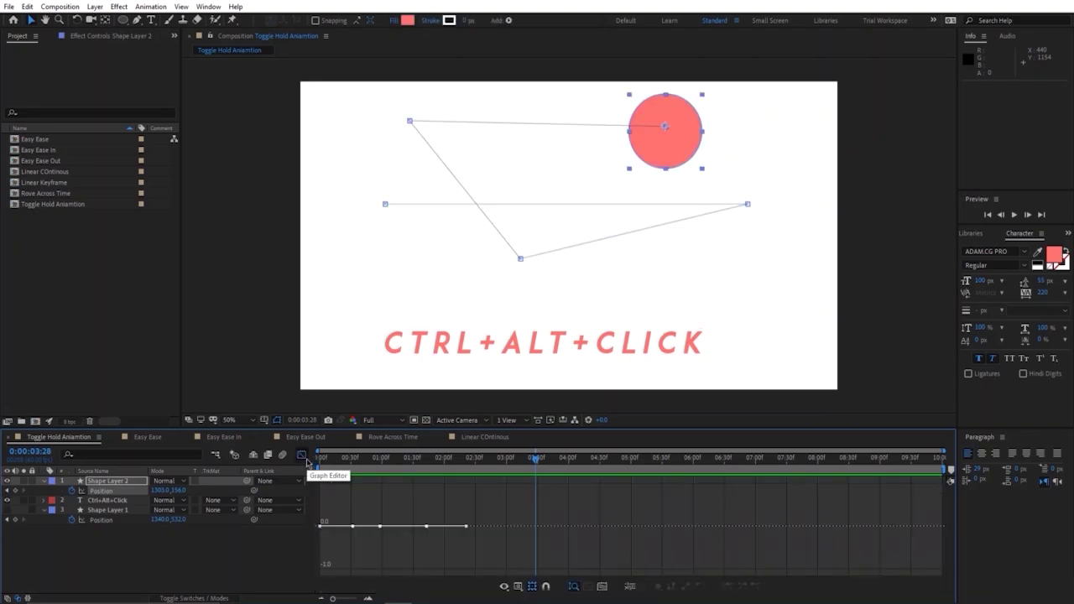
scroll(457, 467, "up", 3)
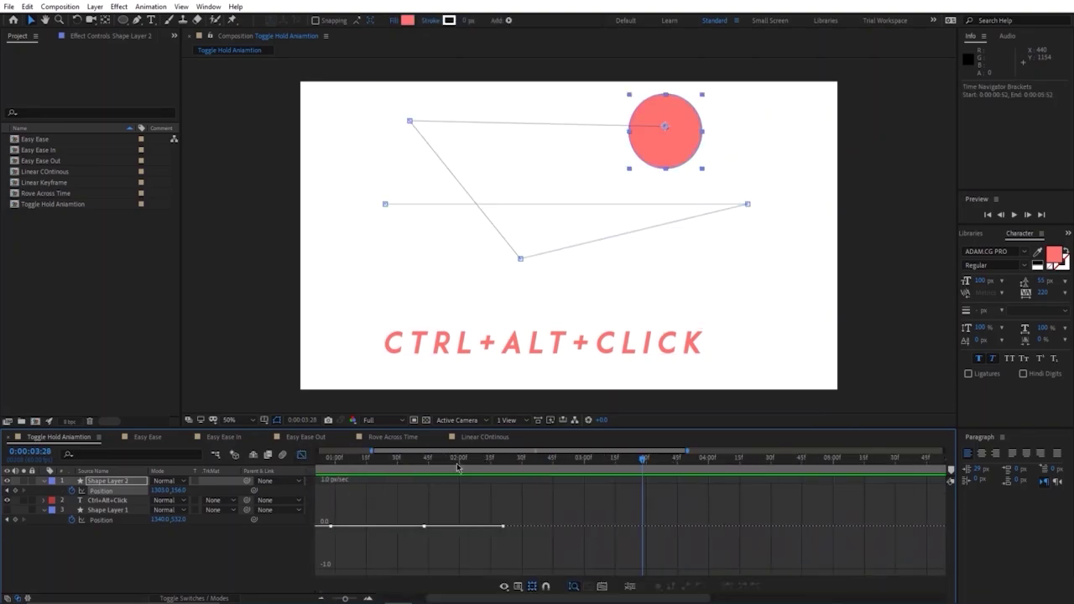
scroll(460, 457, "left", 3)
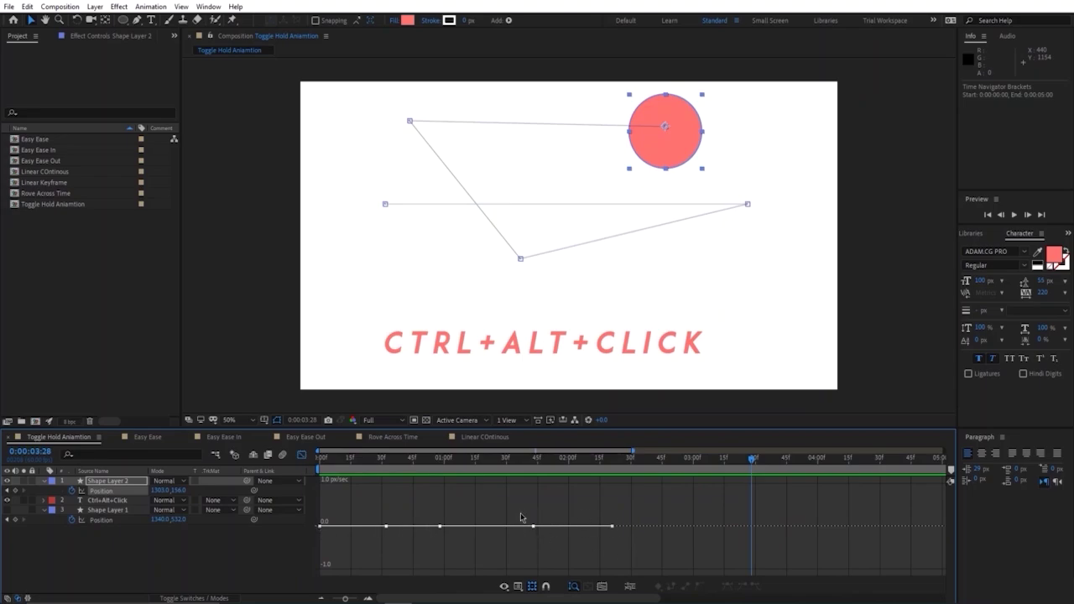
left_click(440, 527)
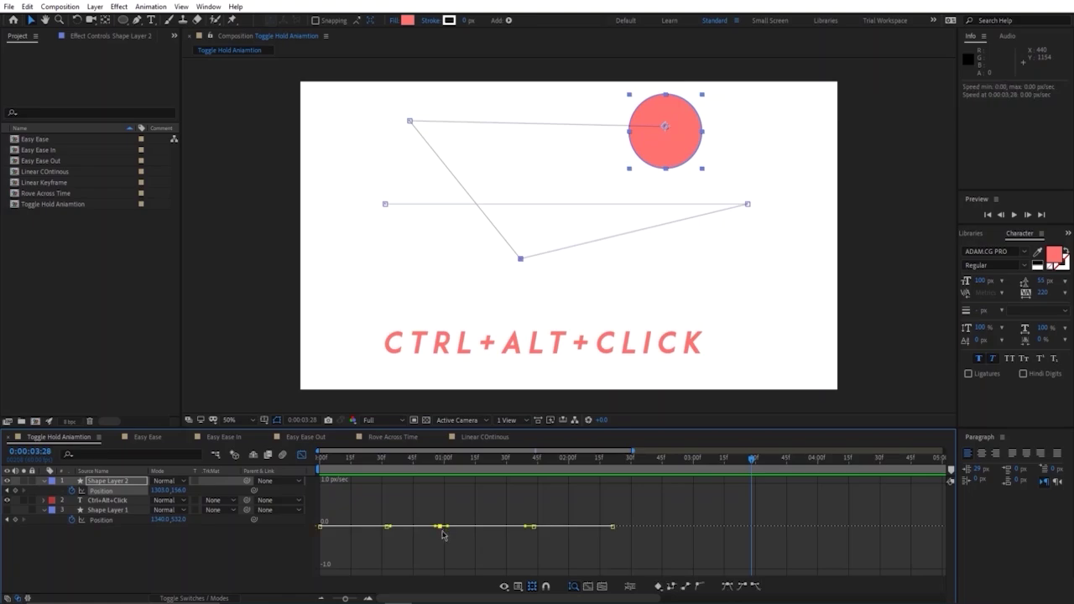
left_click(446, 526, "ctrl+alt")
Close the Toggle Hold Aniamtion timeline and preview the Easy Ease composition from its first frame
left_click(9, 438)
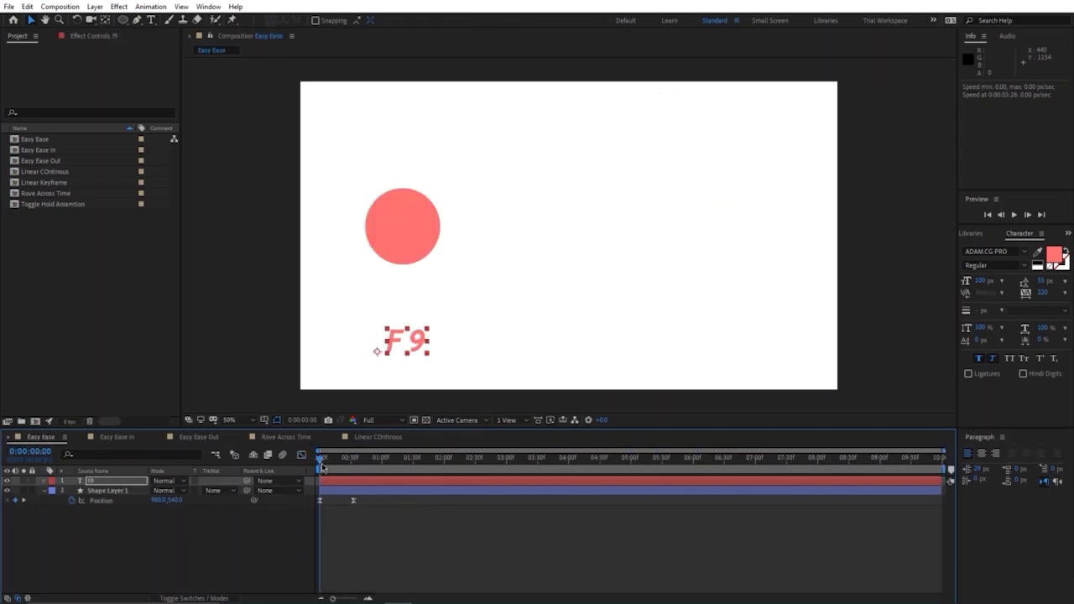
left_click(452, 566)
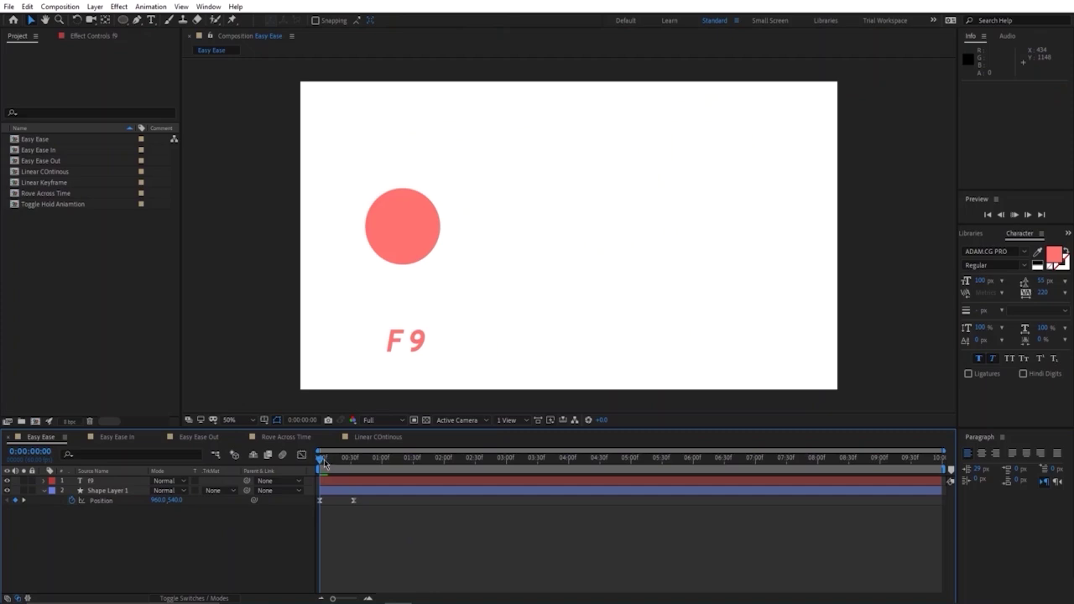
key("space")
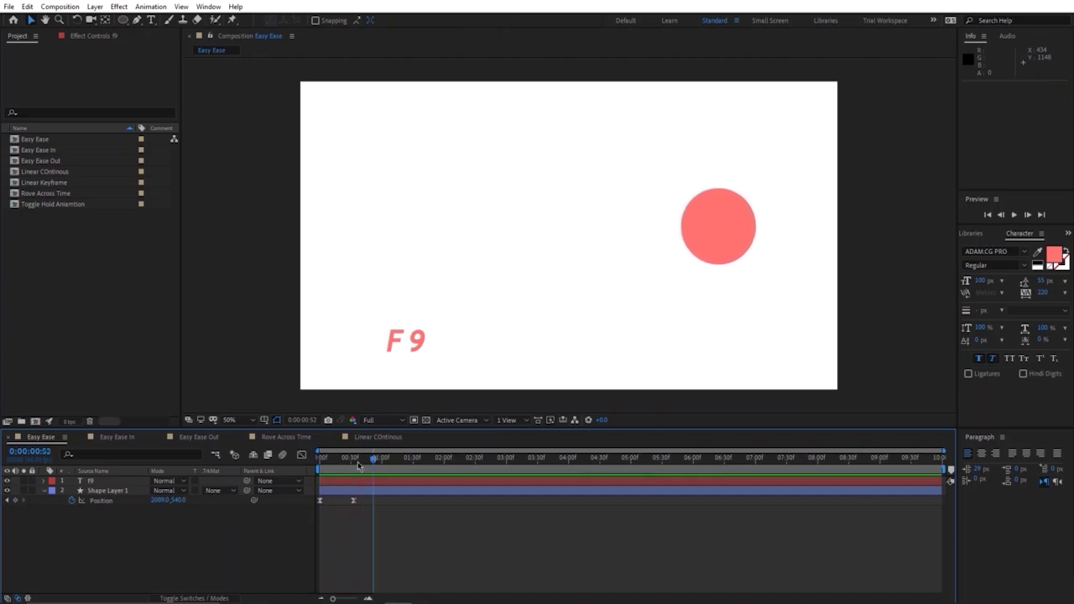
Show the speed graph of Shape Layer 1's Position keyframes in the Graph Editor and scrub along the curve
mouse_move(358, 461)
left_mouse_down()
mouse_move(314, 453)
mouse_move(357, 457)
left_mouse_up()
left_click_drag(376, 497, 317, 509)
left_click(301, 455)
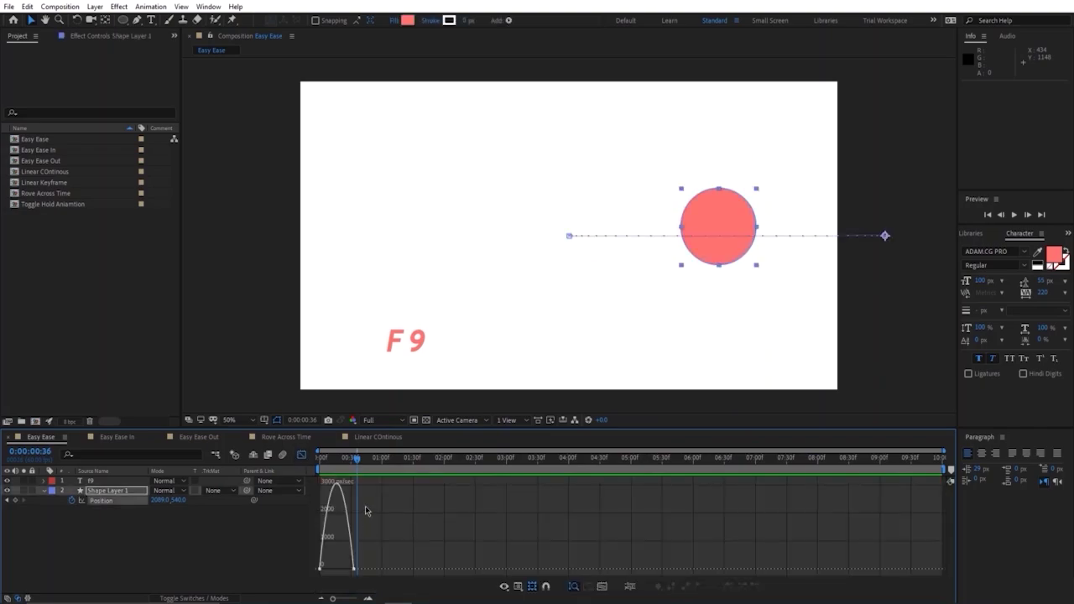
key("Home")
scroll(393, 485, "up", 2)
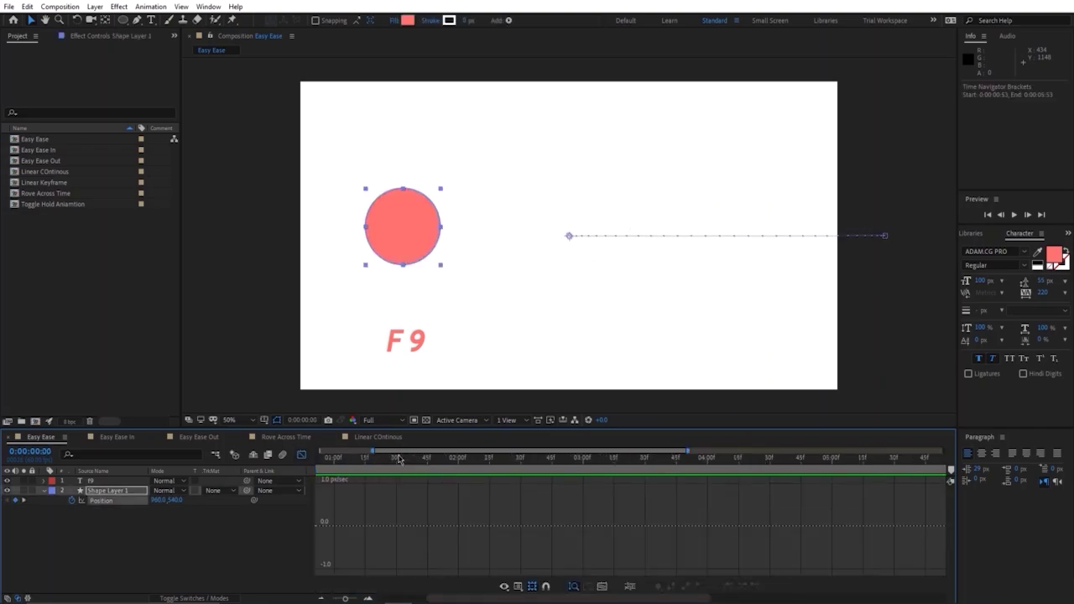
mouse_move(399, 459)
left_mouse_down()
mouse_move(356, 480)
mouse_move(373, 483)
left_mouse_up()
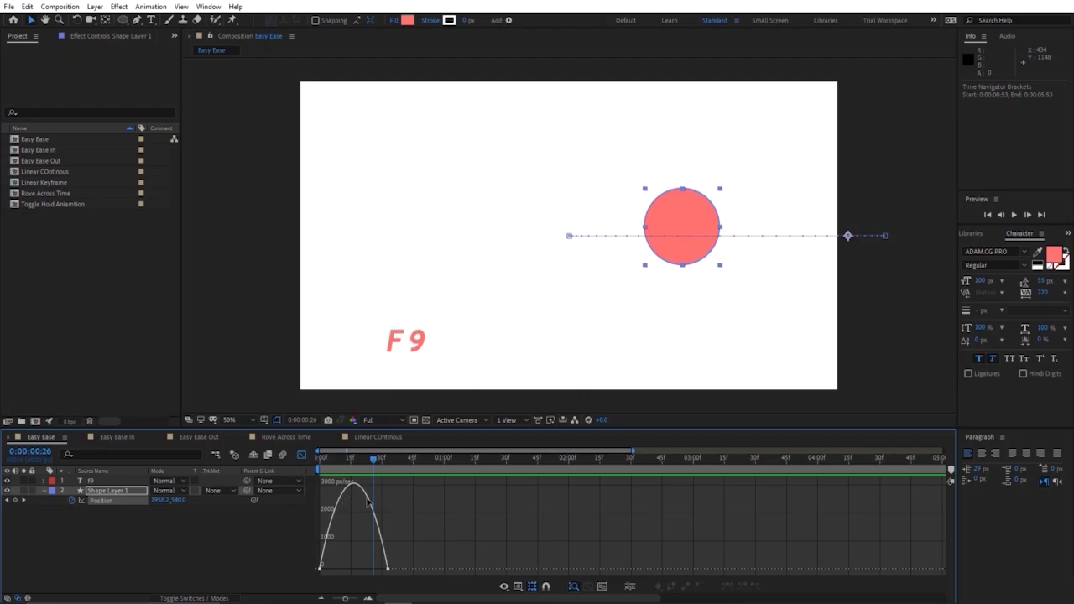
Preview Shape Layer 1's eased movement from the first frame with its speed graph open, and return to the layer bar view
left_click_drag(372, 461, 289, 470)
key("space")
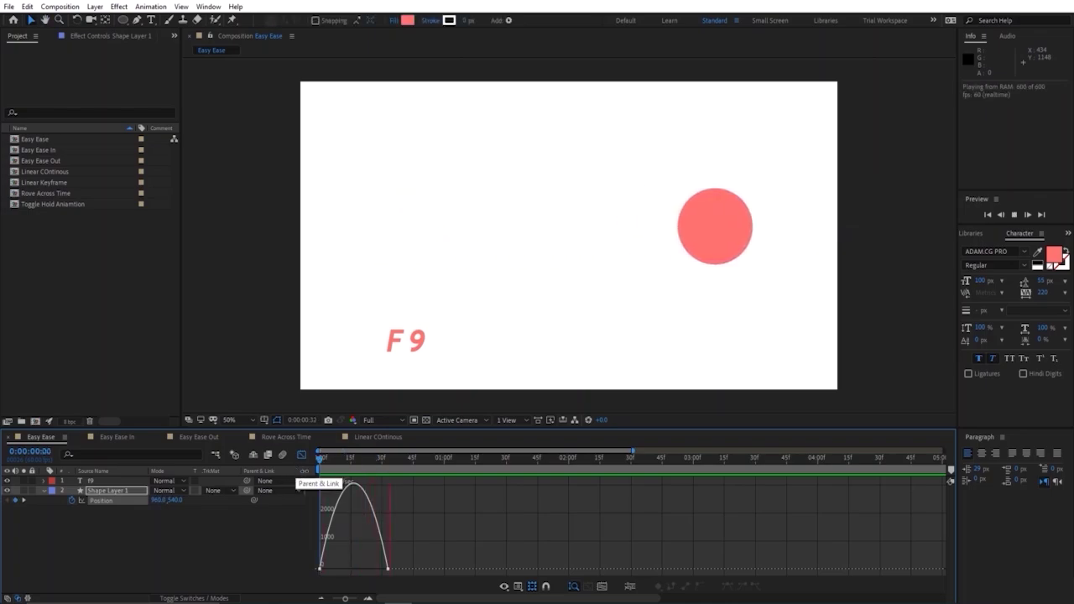
key("space")
left_click(301, 454)
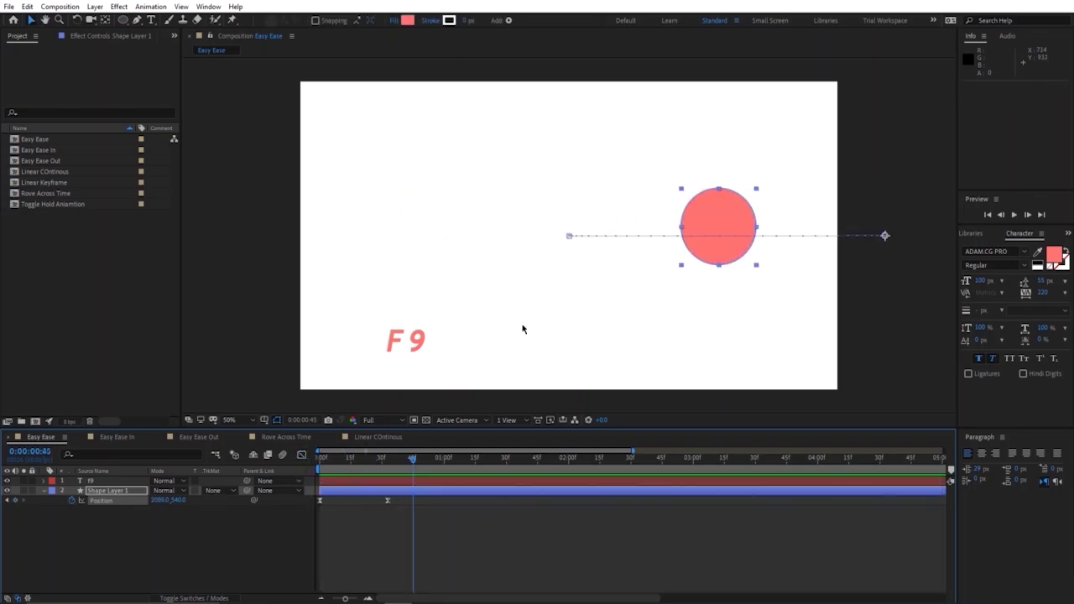
Hide Shape Layer 1 and draw a circle about 250 px across on its own new layer at the composition's upper left
left_click(6, 490)
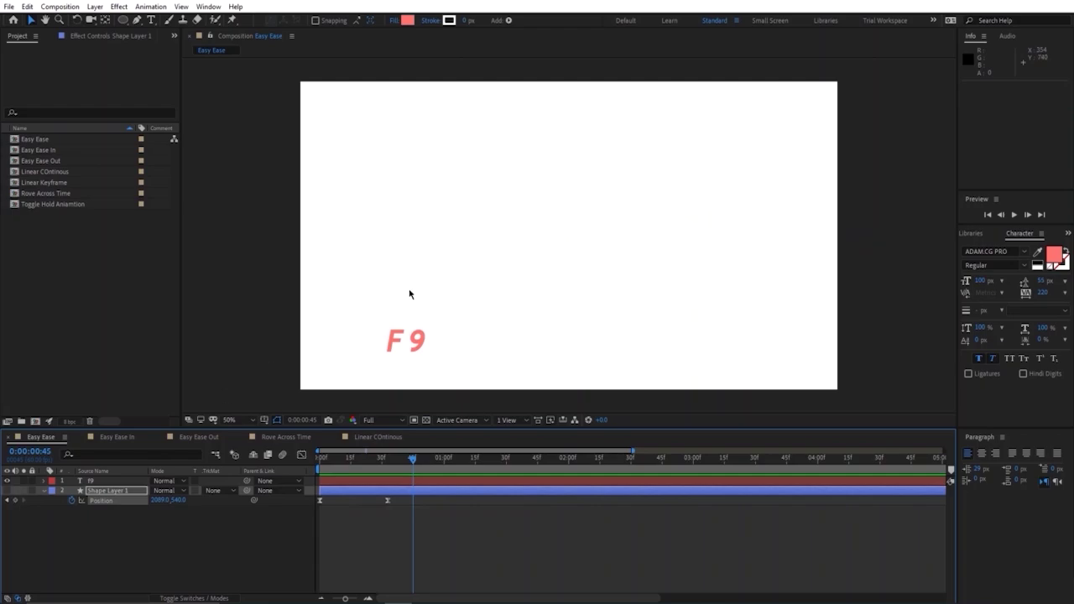
key("q")
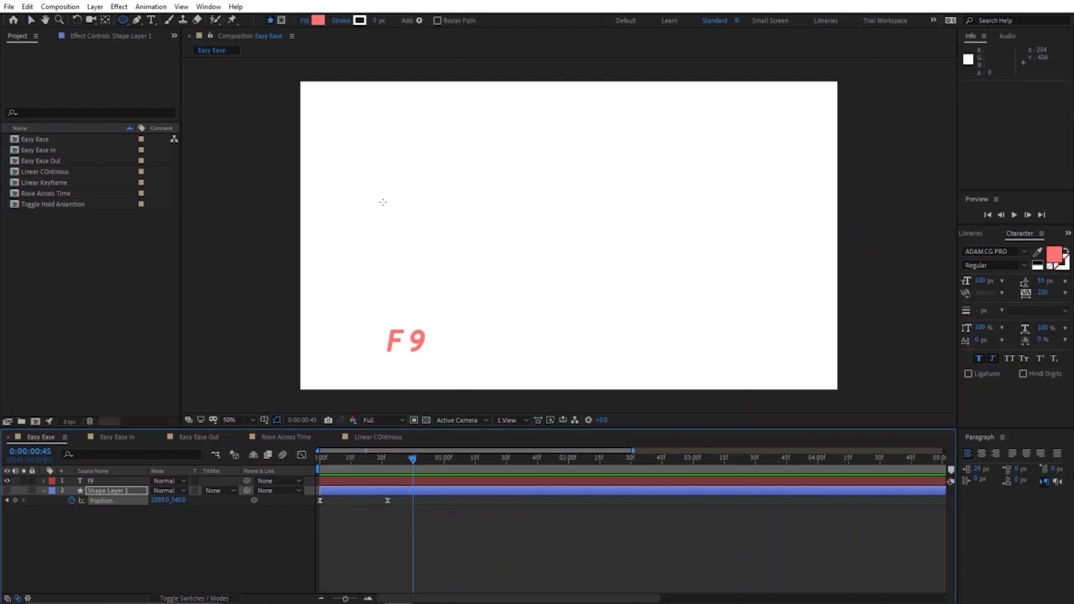
mouse_move(380, 201)
left_mouse_down()
mouse_move(422, 227)
mouse_move(428, 245)
left_mouse_up()
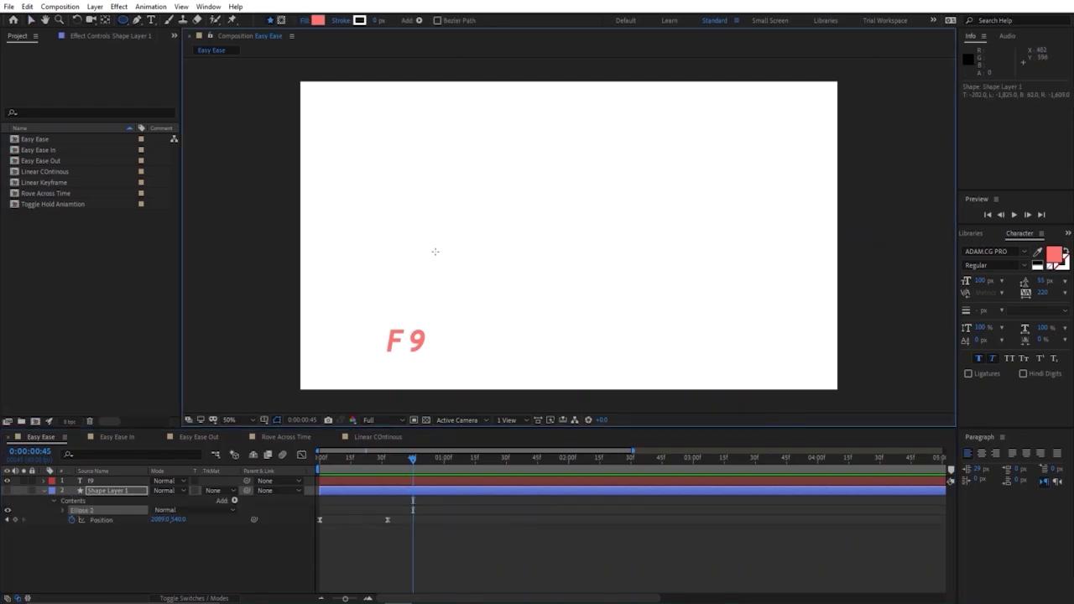
key("Delete")
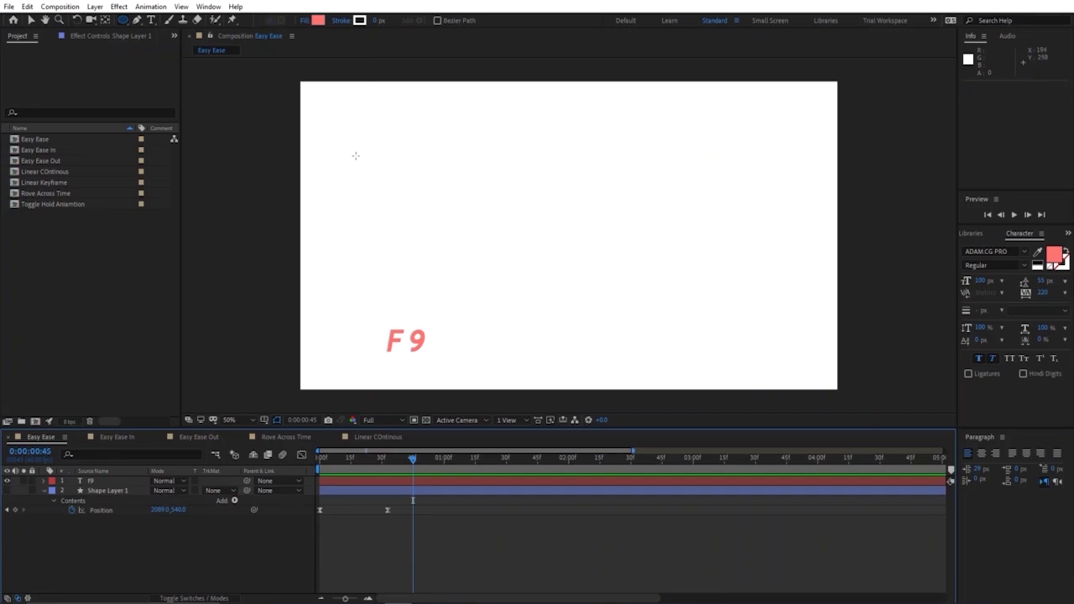
left_click_drag(357, 178, 427, 249)
Add Position keyframes to Shape Layer 2 at 0:00:00:11 and 0:00:00:25, moving the circle horizontally to X 2017 at the second one
left_click_drag(390, 467, 343, 461)
key("p")
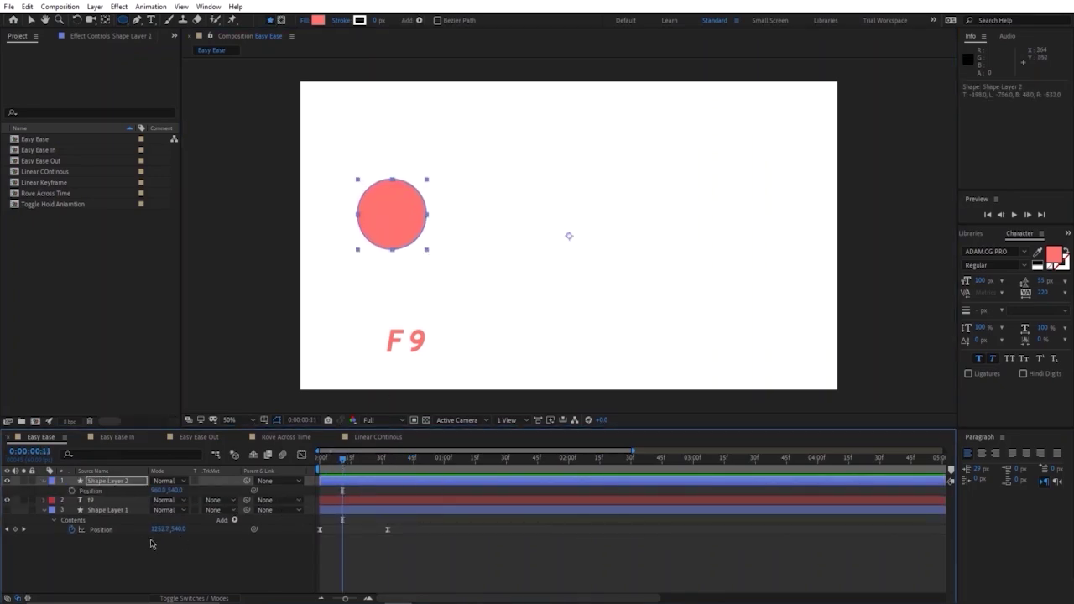
left_click(73, 491)
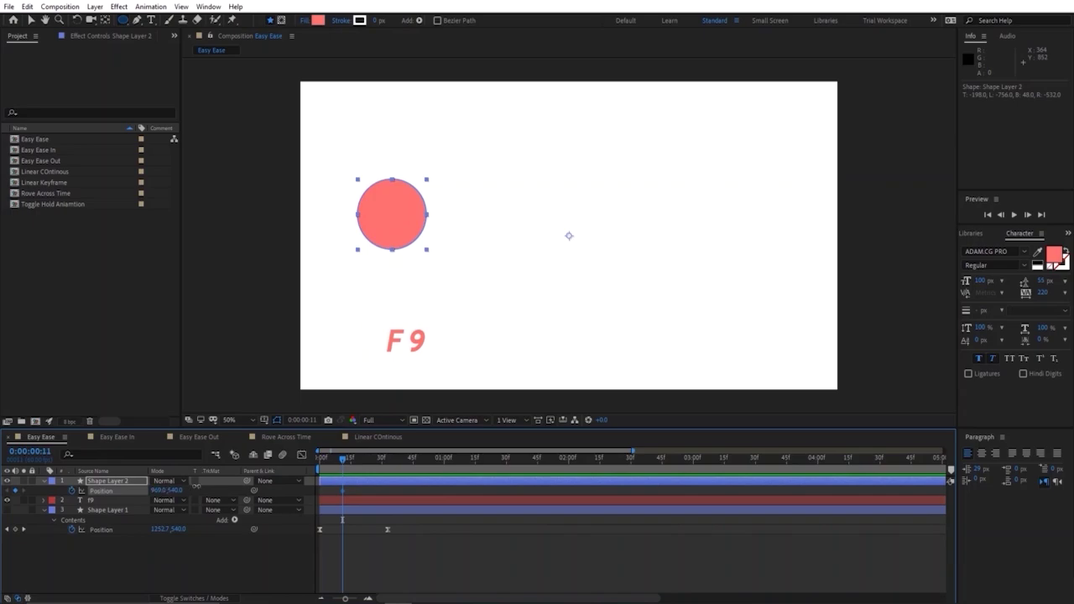
left_click_drag(164, 492, 171, 491)
left_click_drag(347, 465, 372, 461)
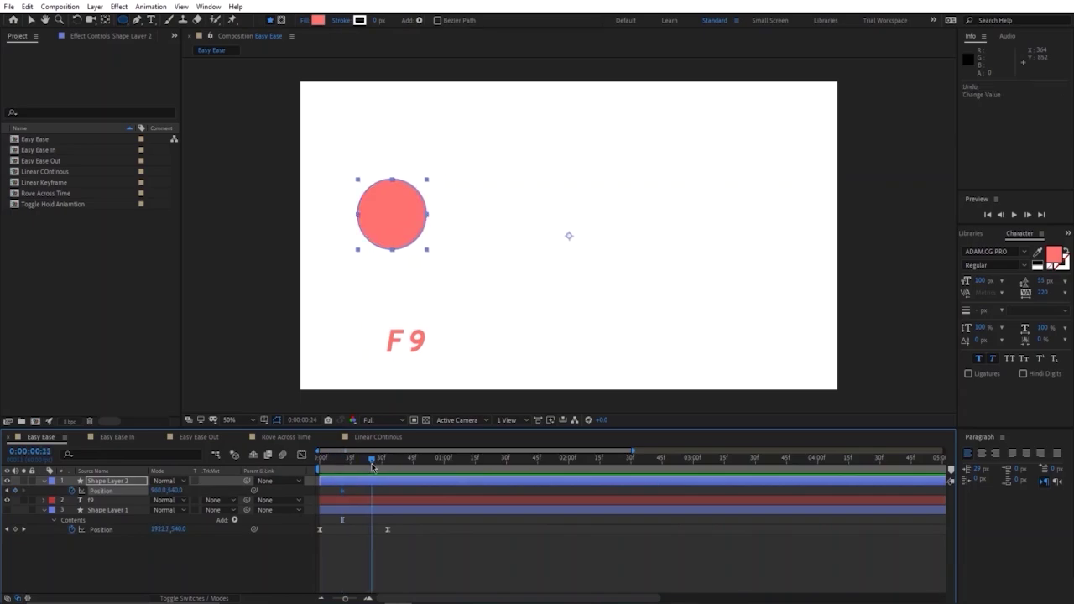
mouse_move(161, 491)
left_mouse_down()
mouse_move(218, 491)
mouse_move(168, 491)
left_mouse_up()
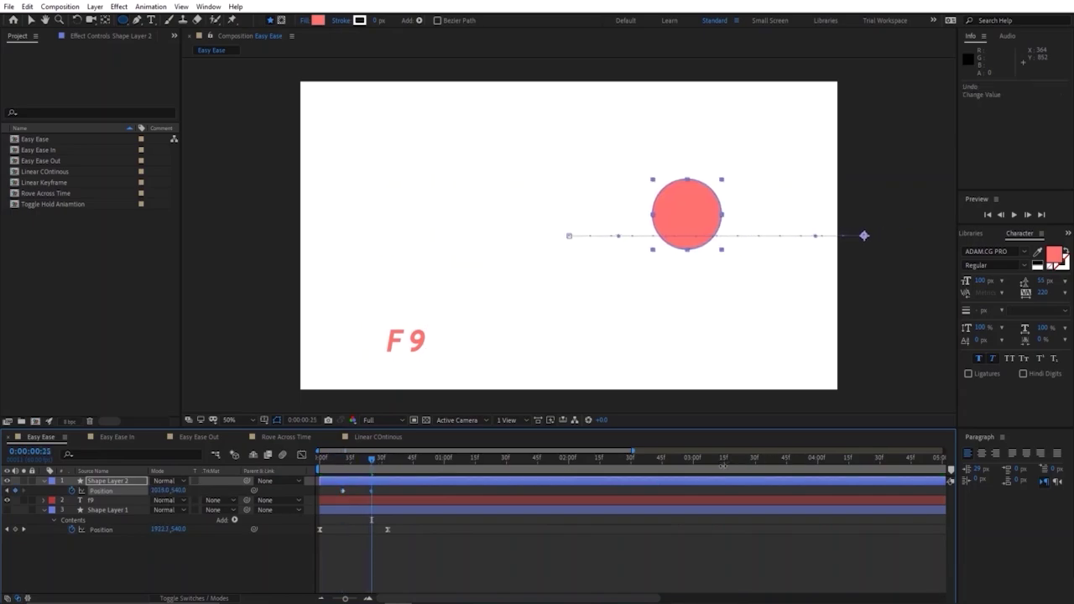
left_click(596, 558)
Apply Easy Ease to both of Shape Layer 2's Position keyframes
left_click(402, 459)
left_click(365, 503)
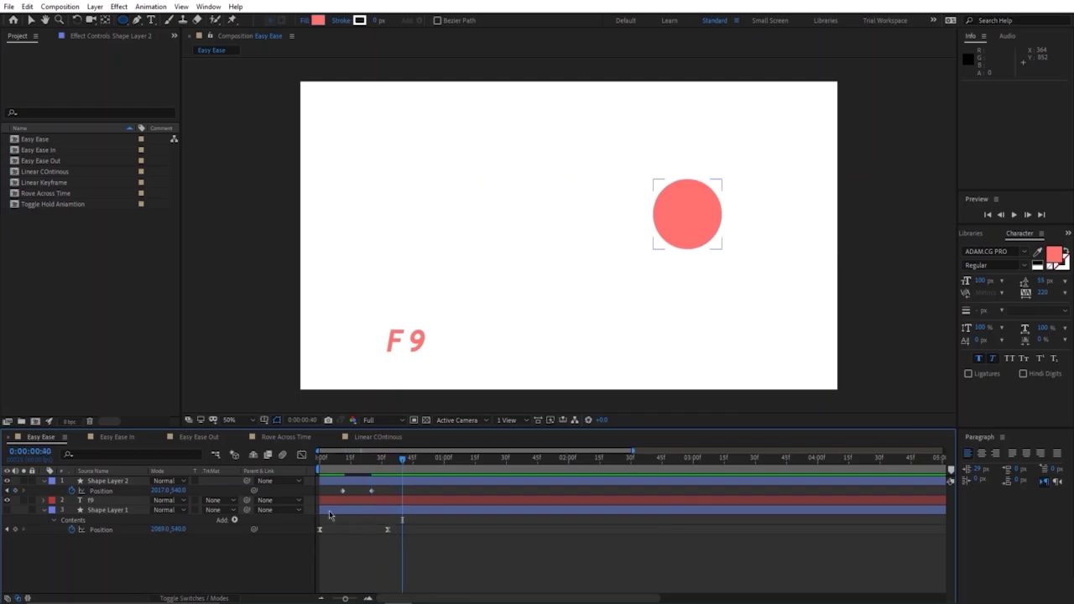
left_click(359, 514)
left_click_drag(382, 491, 333, 492)
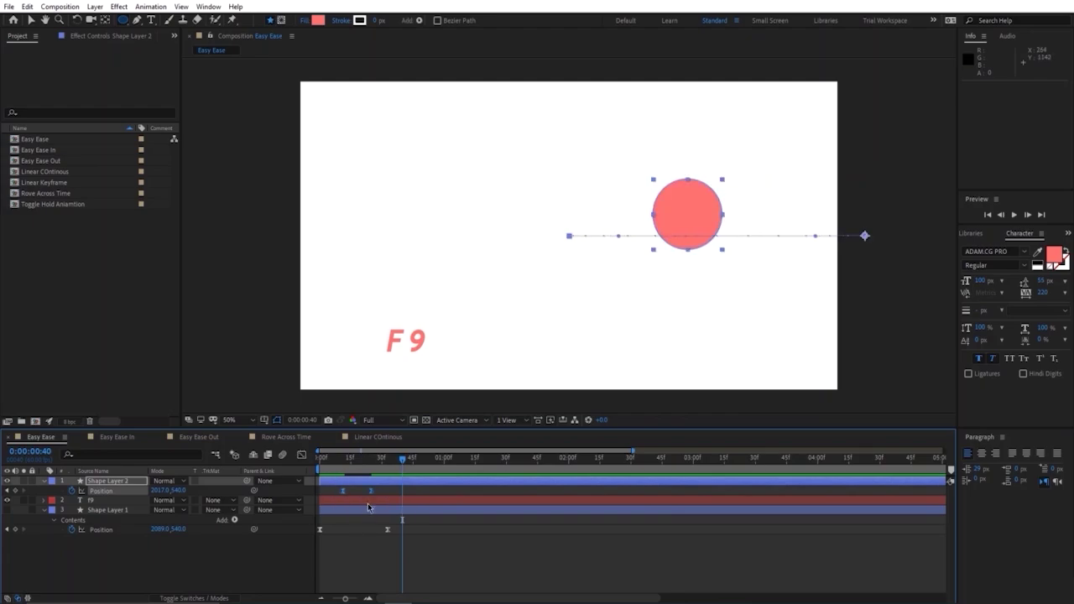
key("ctrl+z")
right_click(343, 494)
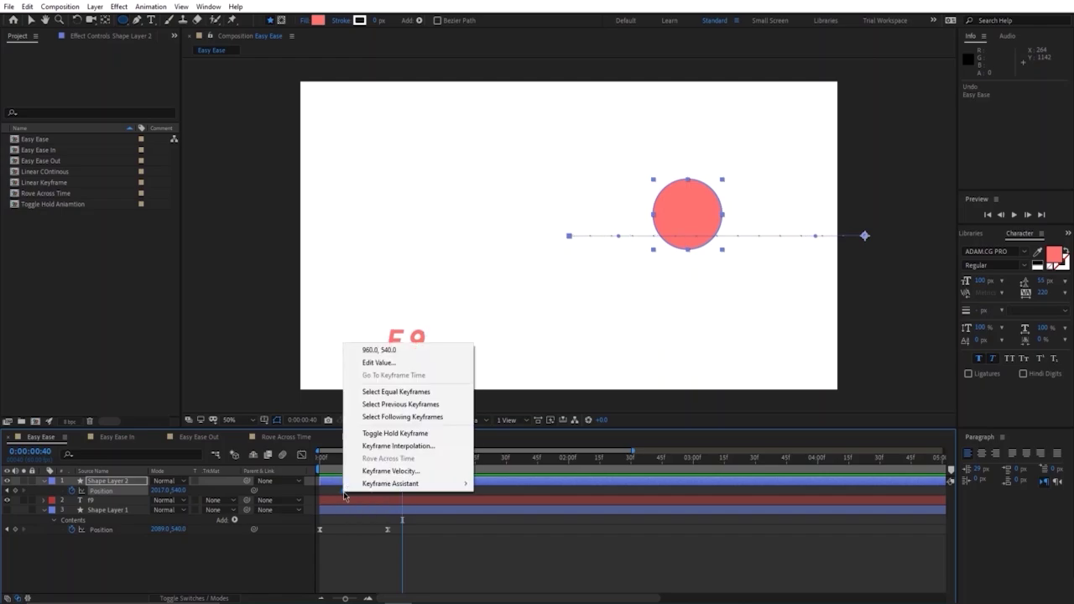
mouse_move(368, 485)
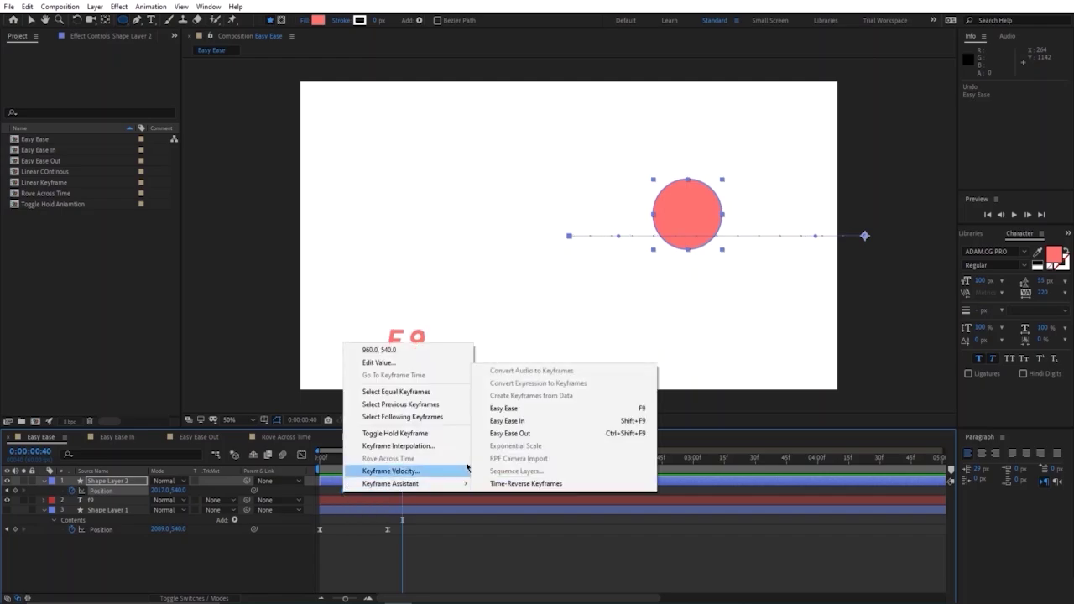
left_click(529, 415)
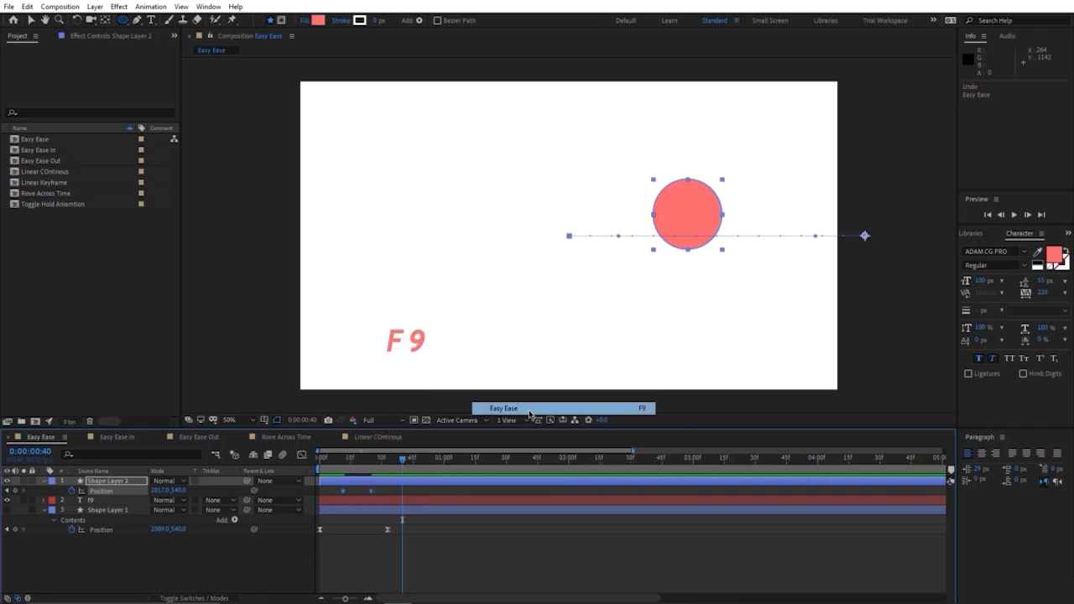
Preview Shape Layer 2's eased movement from 0:00:00:14
left_click_drag(401, 459, 348, 461)
key("space")
key("space")
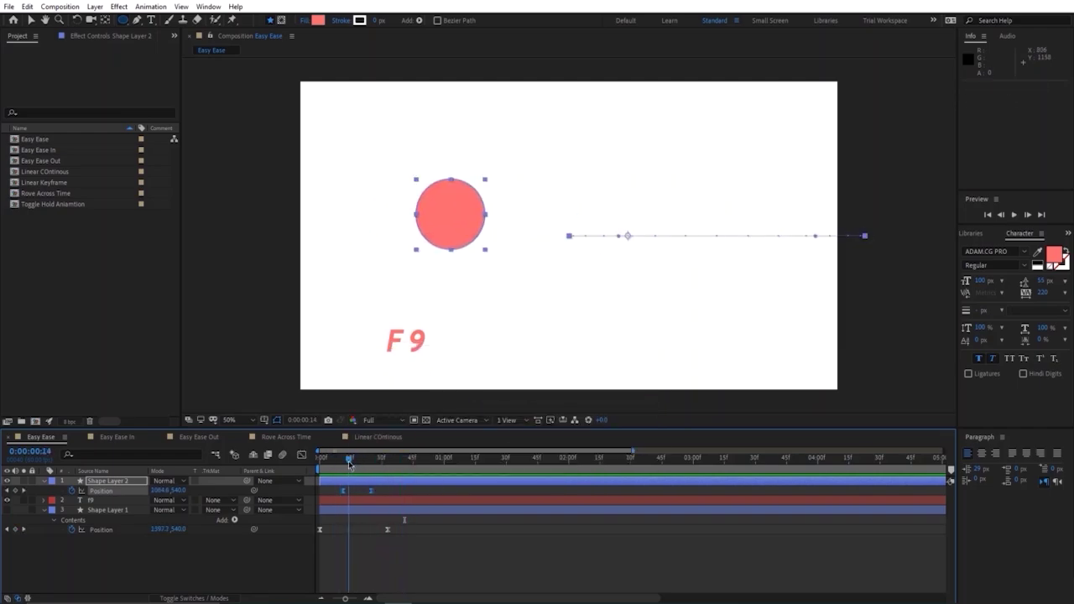
Extend the influence handles of both Position keyframes inward on Shape Layer 2's speed graph to form a steeper, narrower peak
left_click(301, 455)
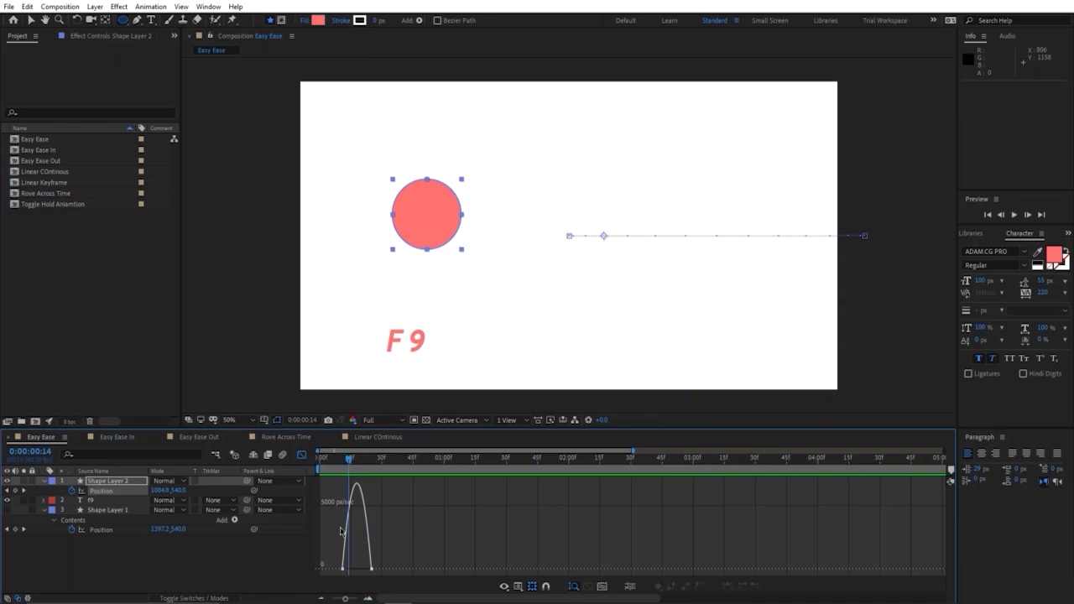
scroll(377, 551, "up", 2)
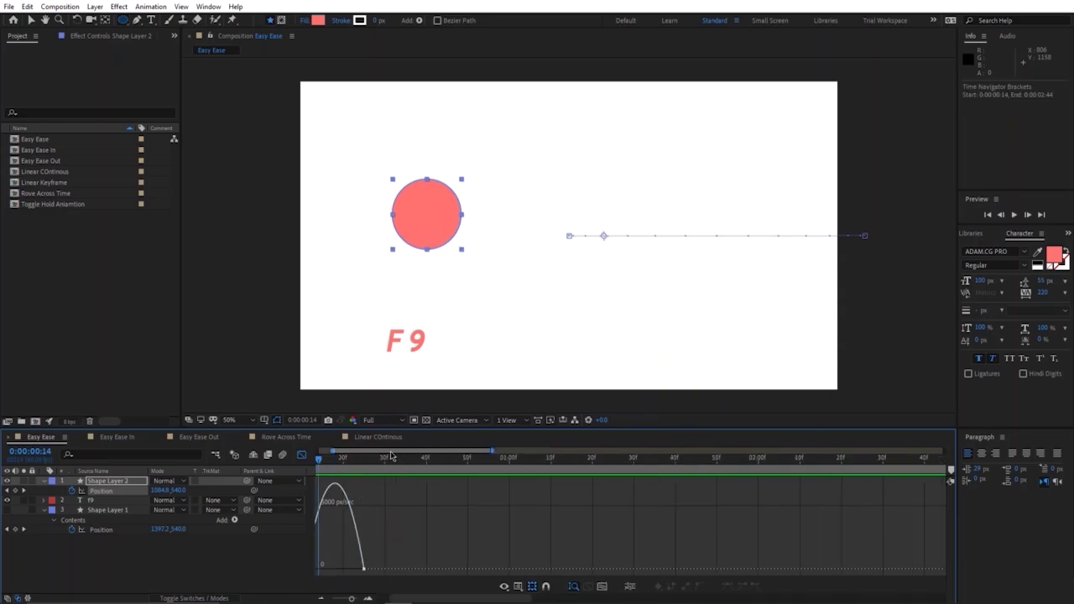
scroll(363, 490, "up", 3)
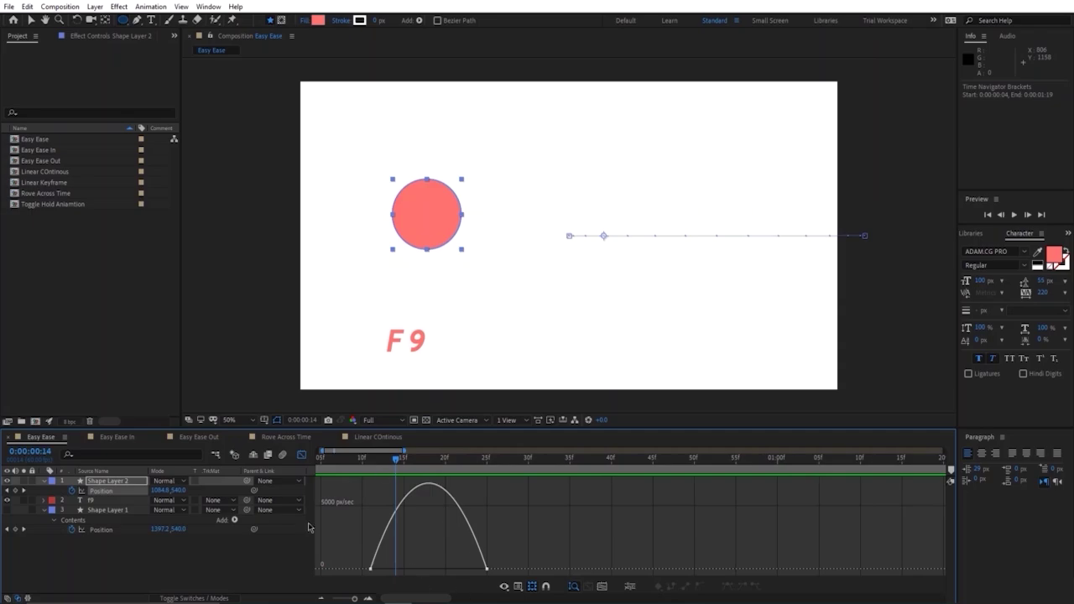
left_click(376, 571)
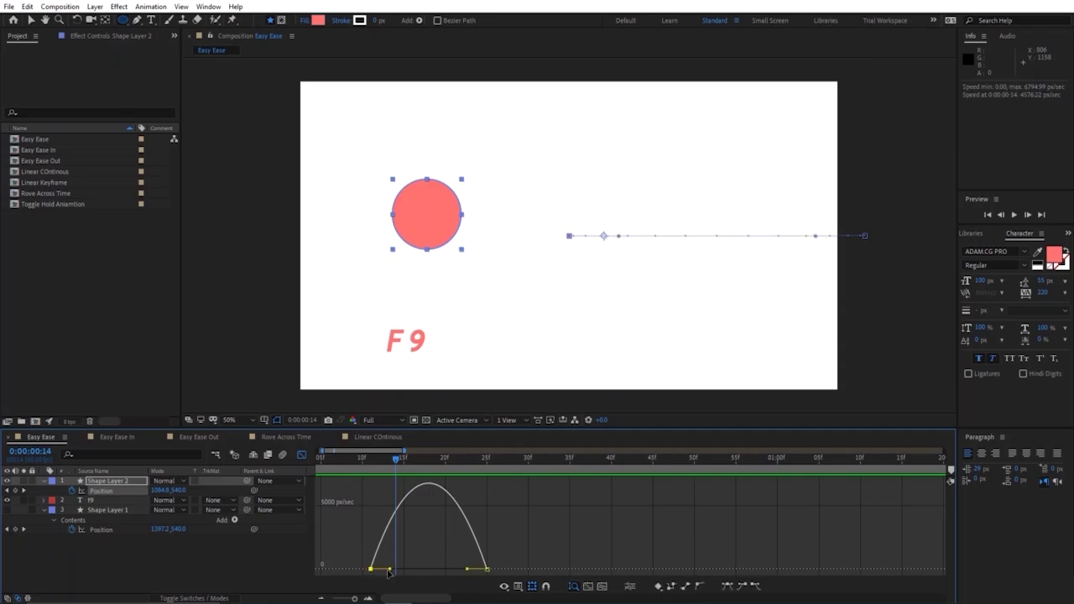
left_click_drag(397, 573, 451, 570)
left_click(485, 570)
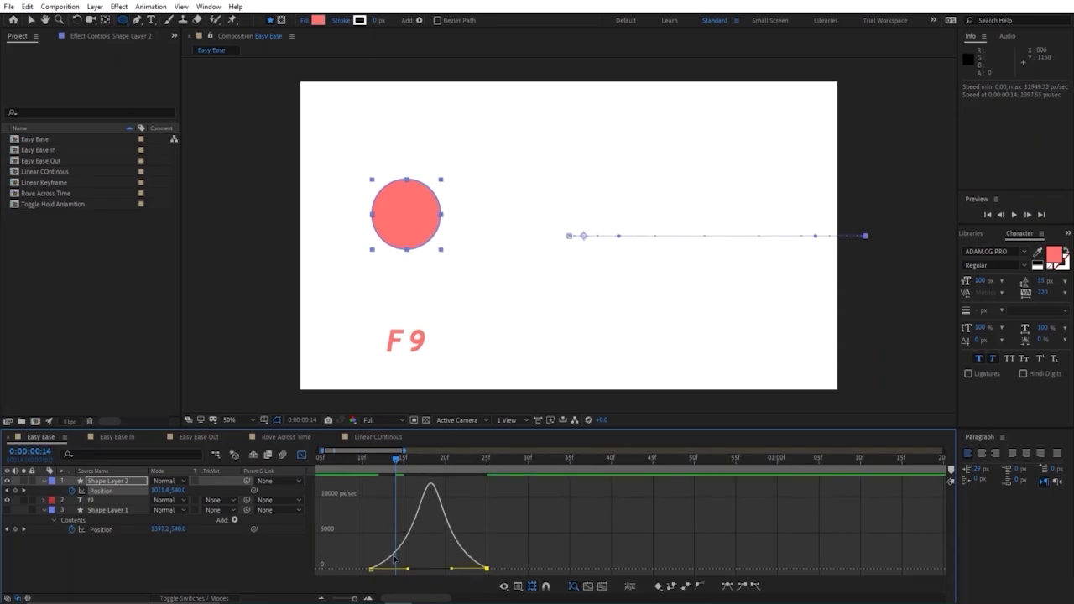
Shift both of Shape Layer 2's Position keyframes one frame later and bring the first keyframe's speed back towards zero
left_click_drag(437, 495, 445, 496)
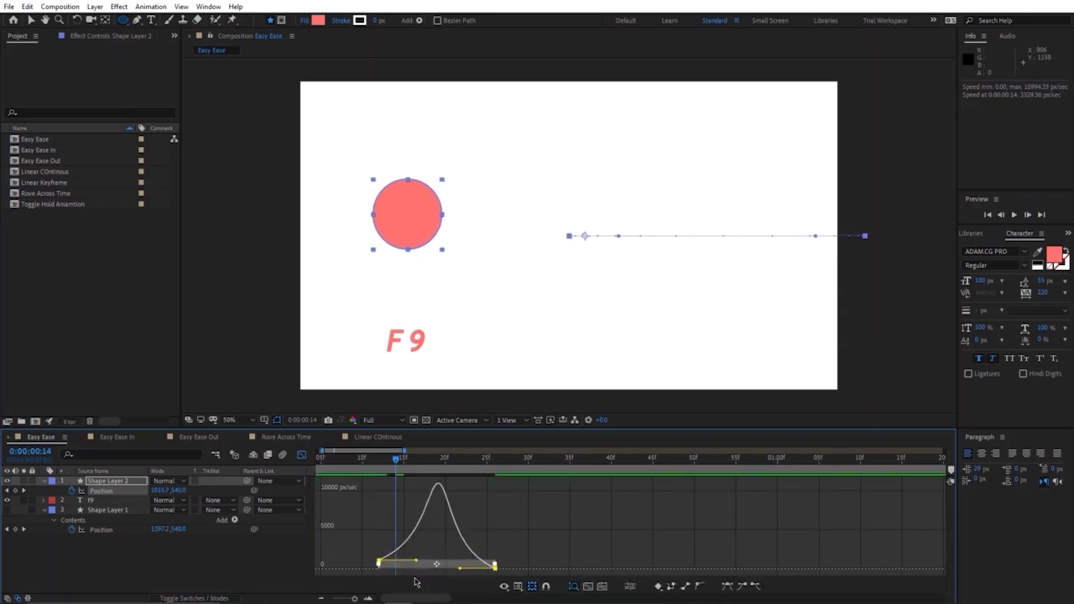
left_click_drag(380, 560, 379, 568)
Preview Shape Layer 2's adjusted eased movement, replaying it from 0:00:00:12
key("space")
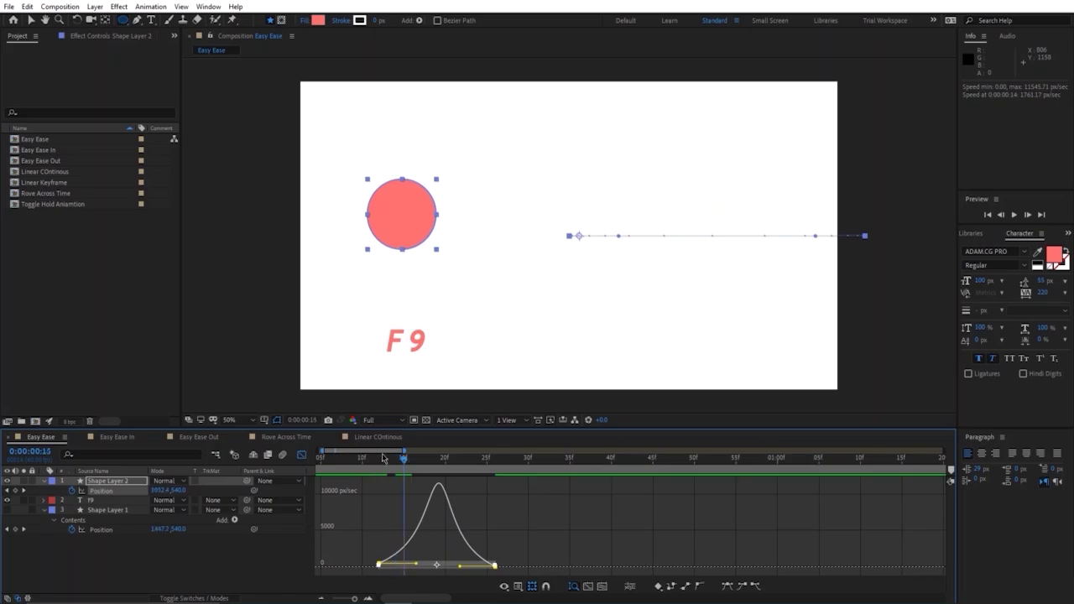
key("space")
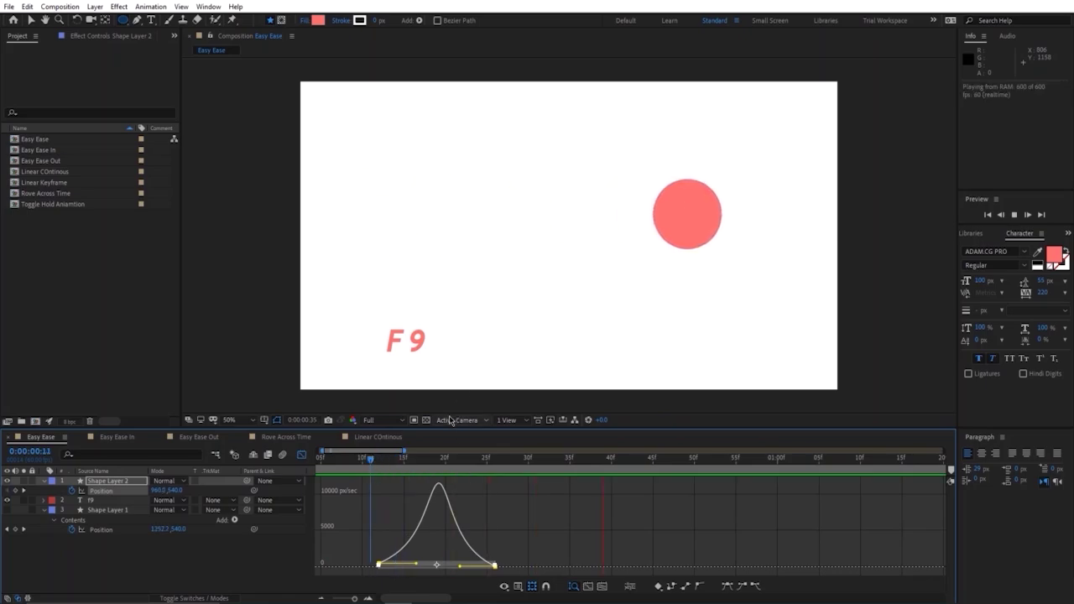
key("space")
mouse_move(372, 462)
left_mouse_down()
mouse_move(486, 464)
mouse_move(379, 467)
left_mouse_up()
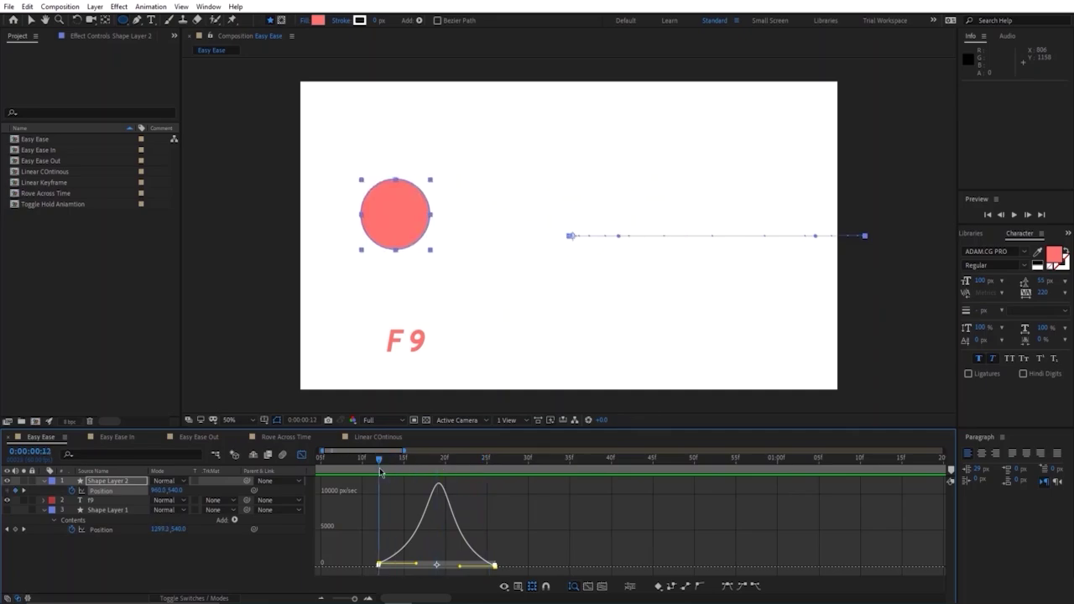
key("space")
key("space")
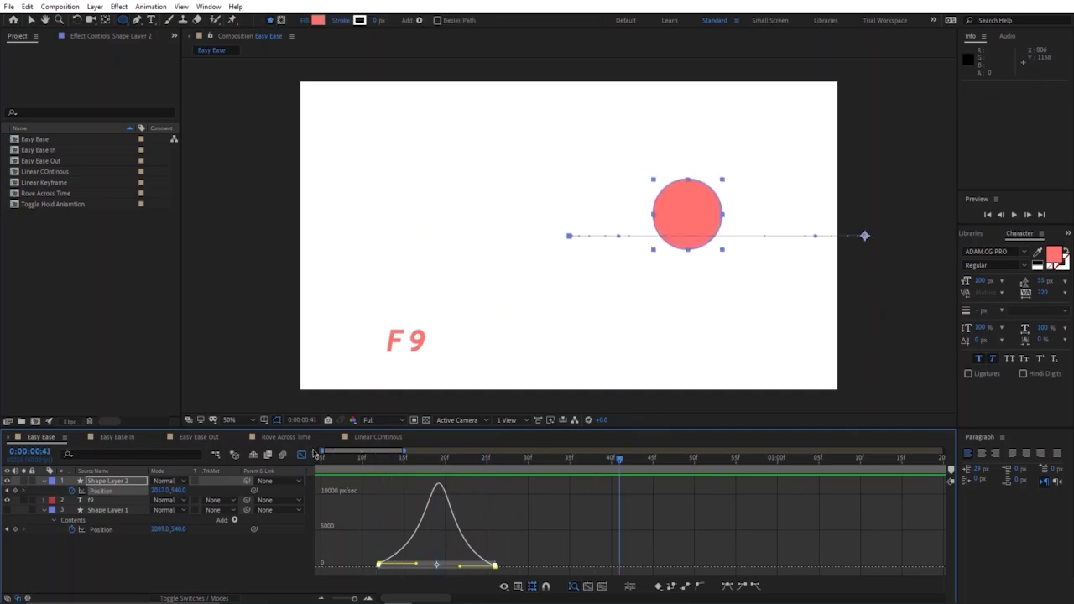
Close the Easy Ease composition and scrub the Easy Ease In example back to 0:00:00:00
left_click(9, 437)
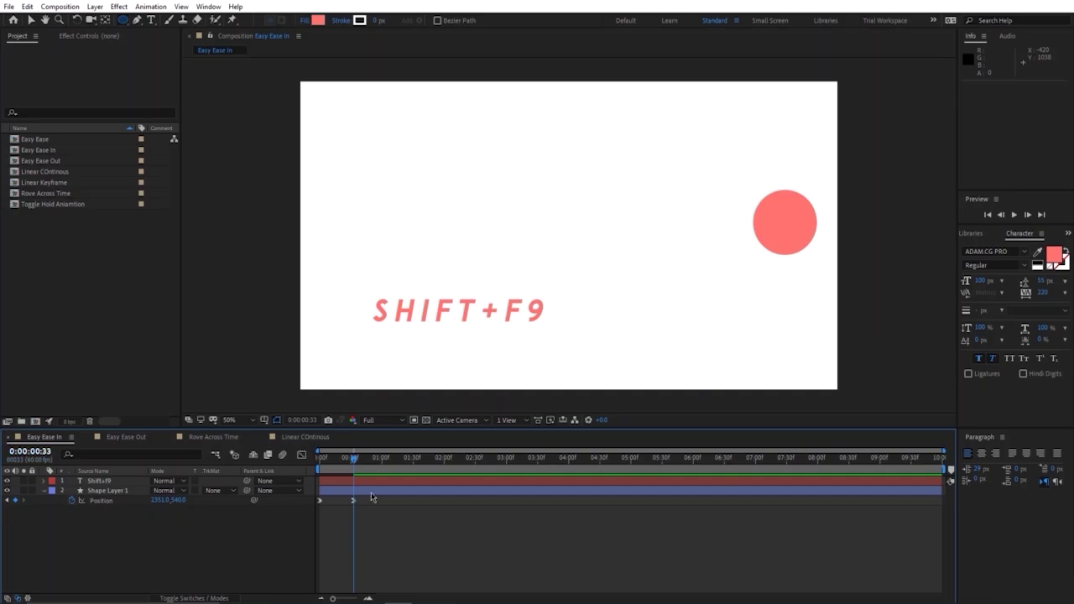
left_click_drag(353, 459, 325, 462)
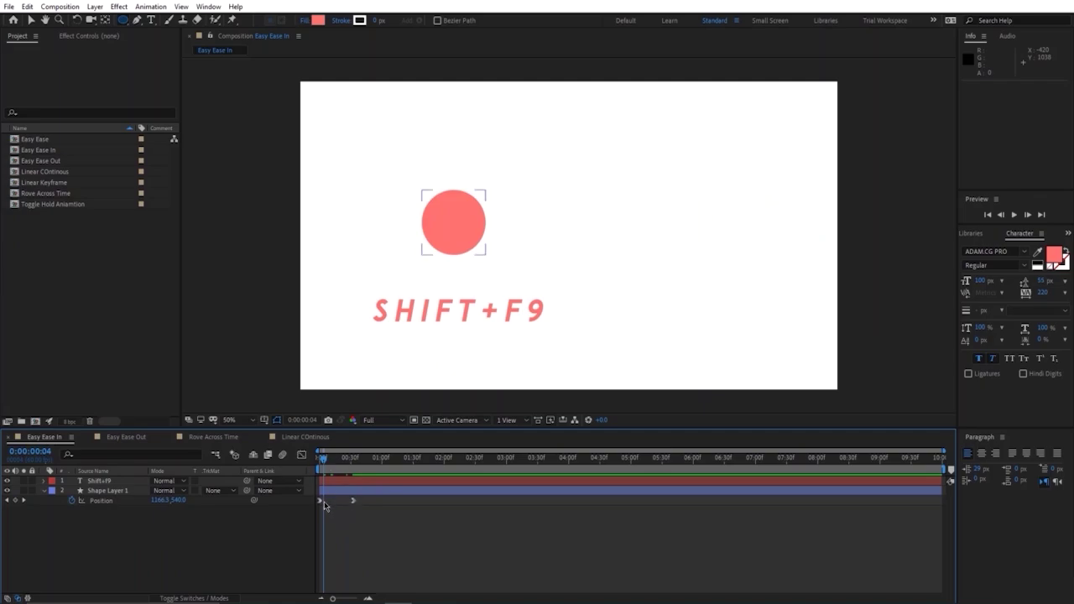
left_click(139, 437)
left_click(319, 459)
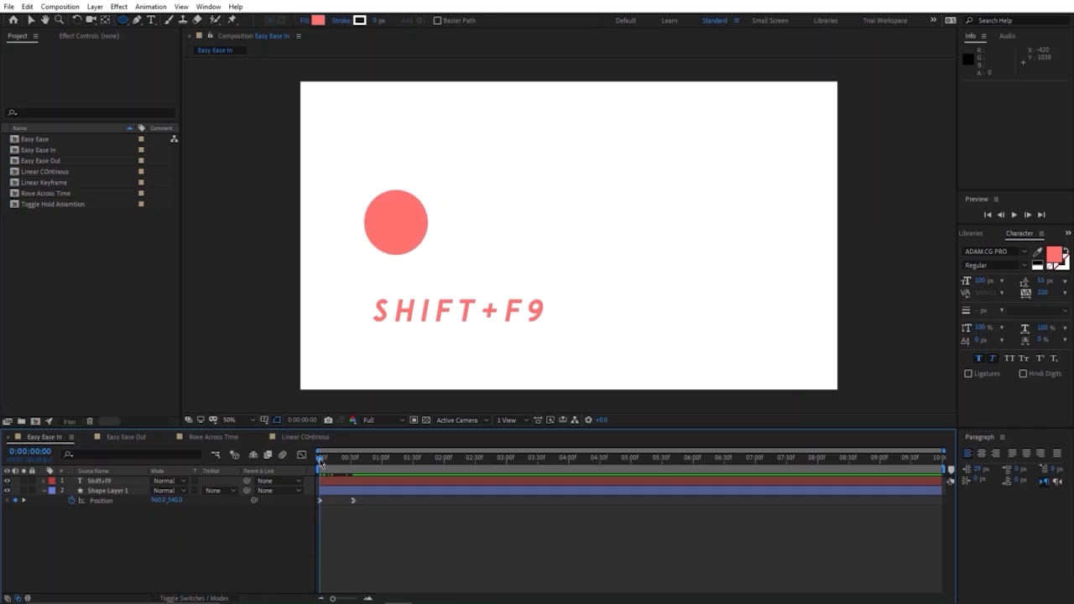
Move both of Shape Layer 1's Position keyframes about seven frames later in the Easy Ease In composition
left_click(352, 493)
left_click_drag(343, 509, 316, 498)
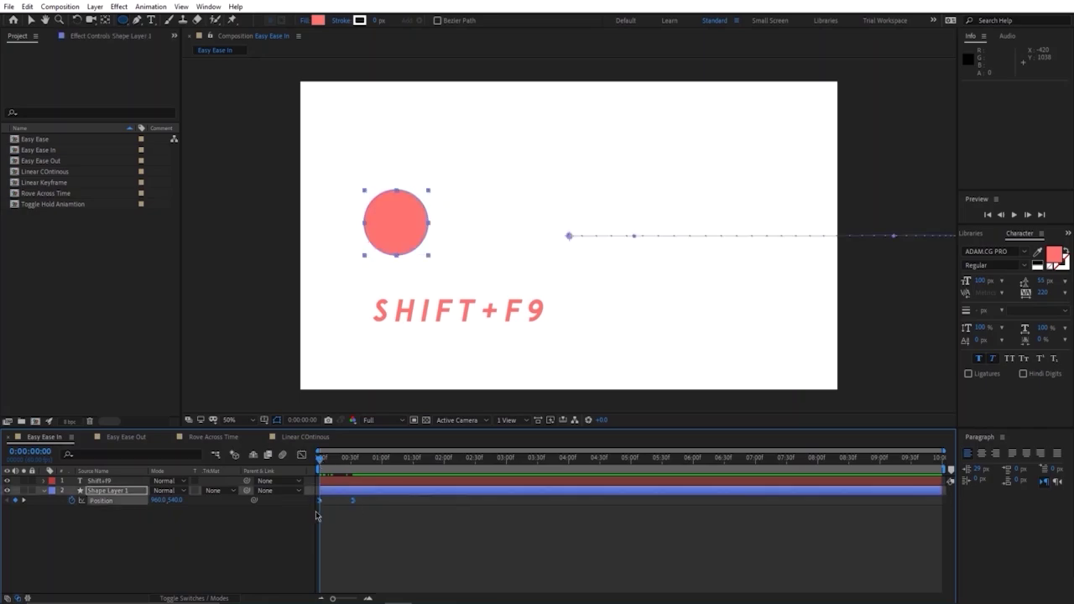
left_click(325, 502)
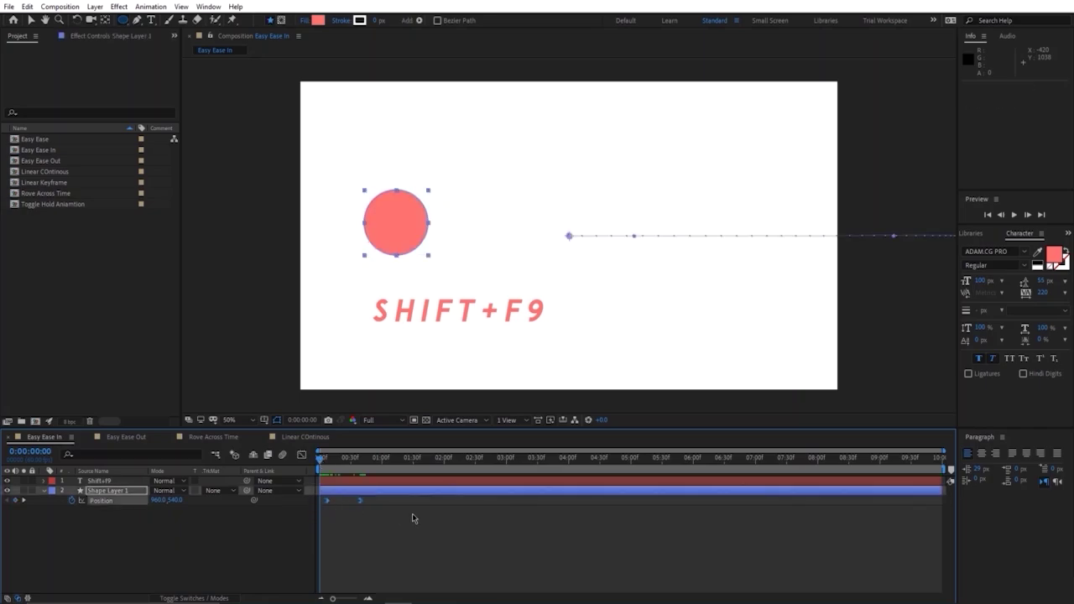
left_click(408, 516)
left_click_drag(376, 501, 319, 523)
Examine Shape Layer 1's Position speed curve and preview its movement from 0:00:00:00
left_click(302, 455)
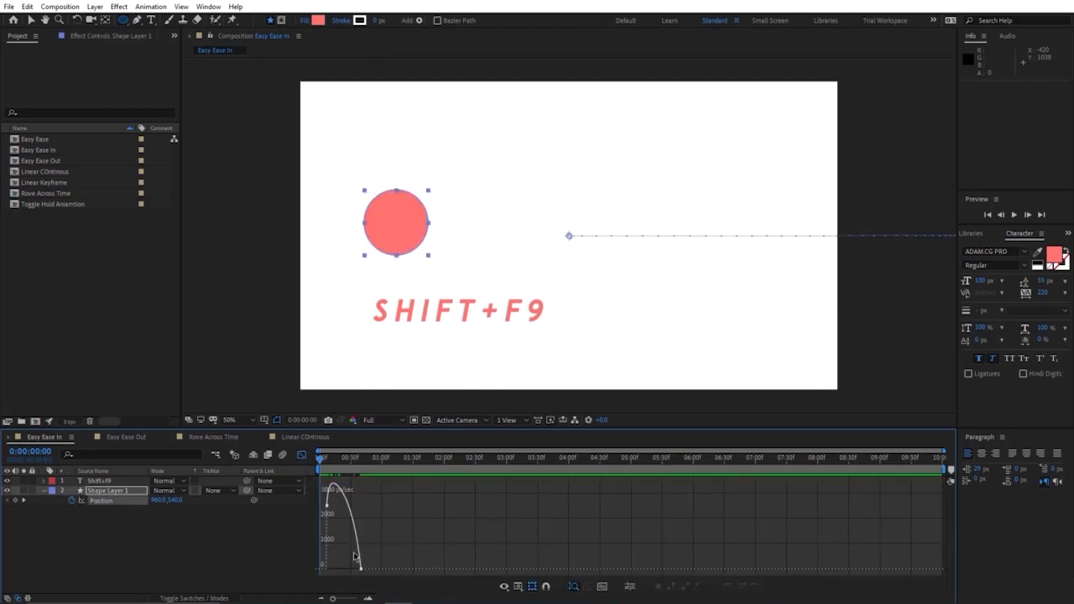
scroll(380, 531, "up", 5)
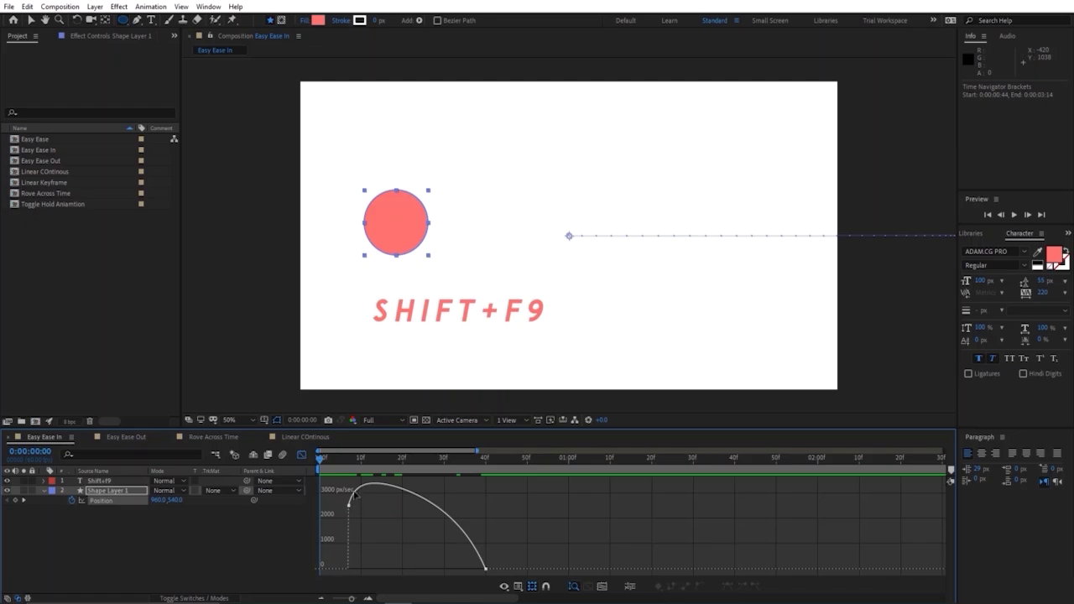
left_click(301, 455)
left_click(361, 458)
left_click_drag(341, 462, 301, 457)
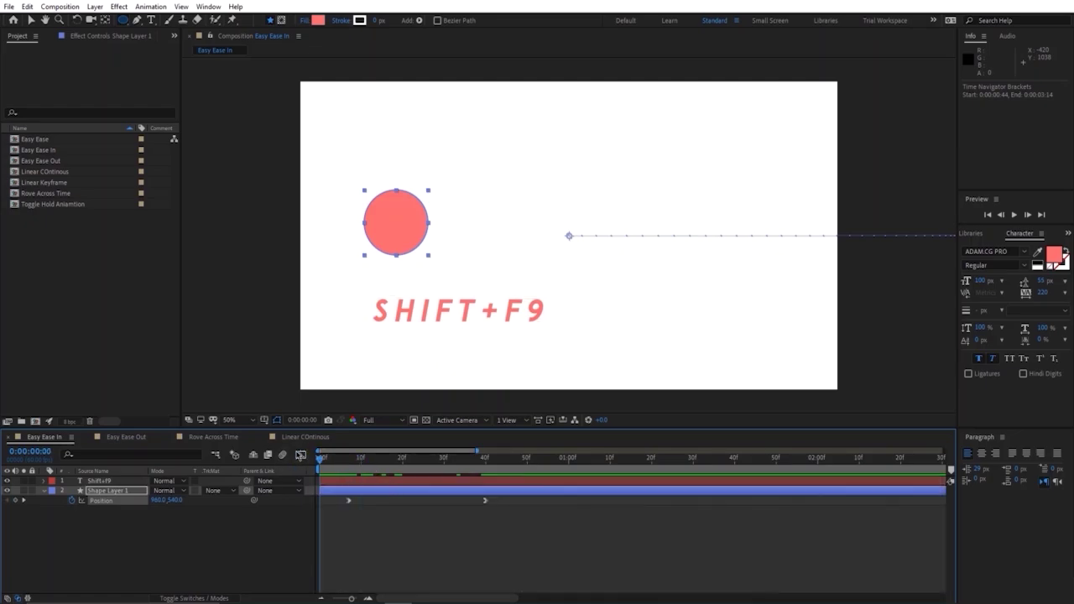
key("space")
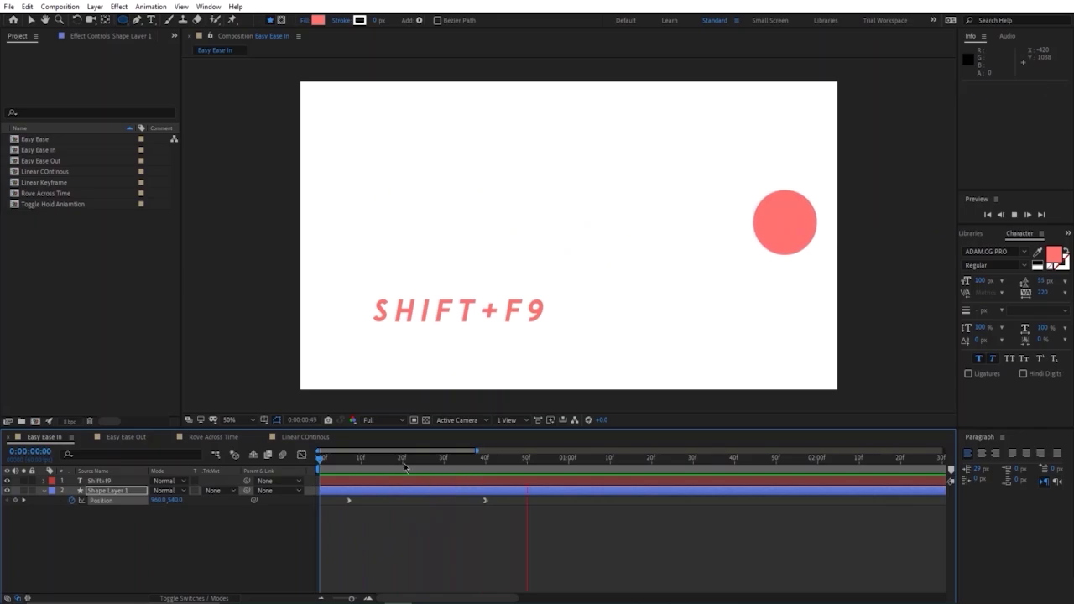
Hide Shape Layer 1 and draw a new circle about 252 px across above the SHIFT+F9 text
mouse_move(340, 460)
left_mouse_down()
mouse_move(477, 459)
mouse_move(343, 460)
left_mouse_up()
left_click(254, 514)
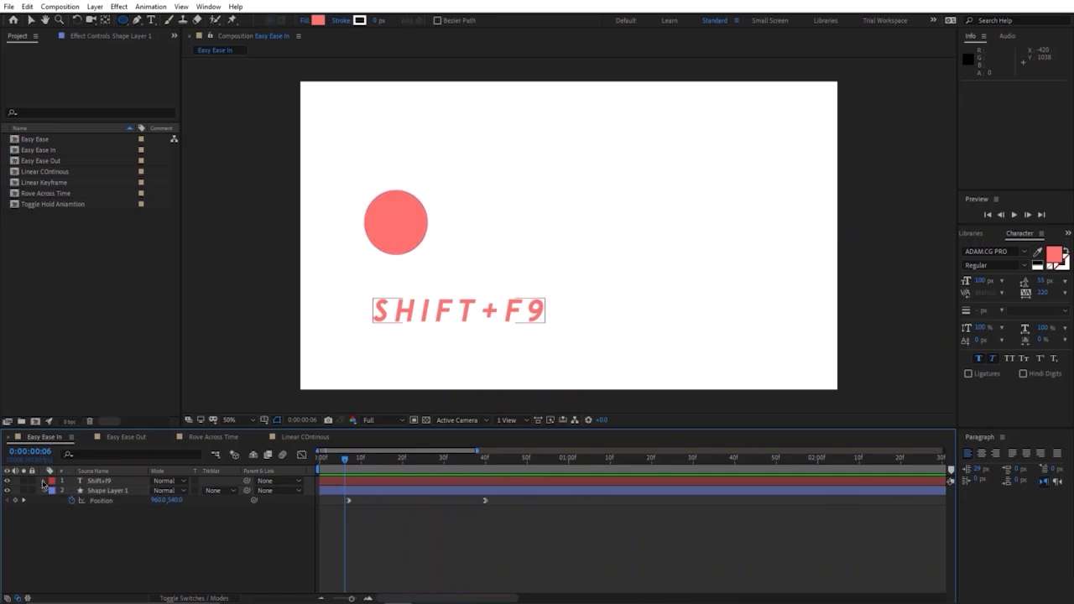
left_click(6, 490)
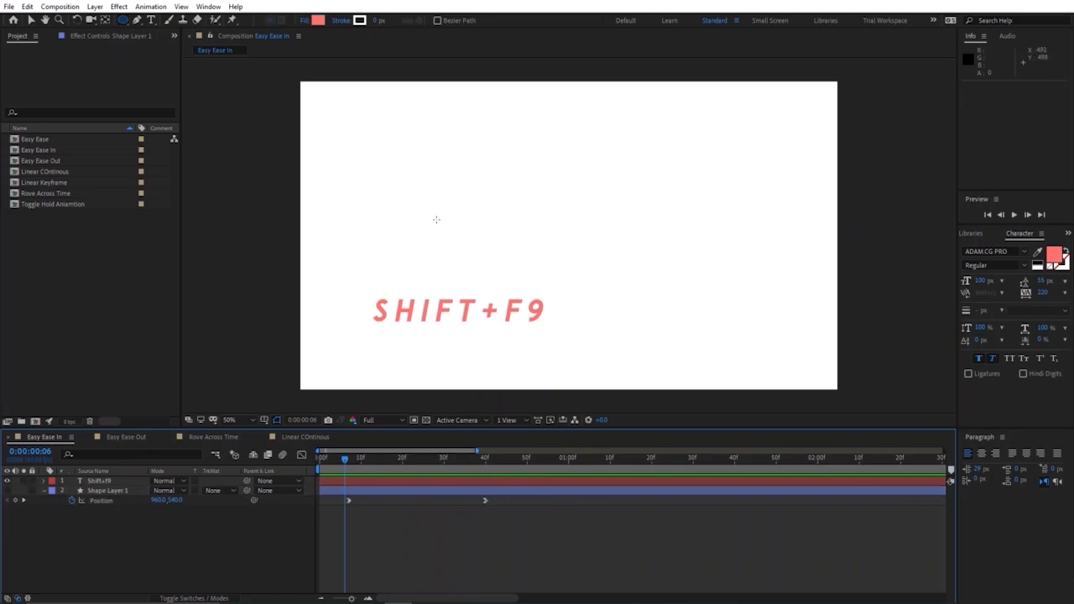
mouse_move(369, 173)
left_mouse_down()
mouse_move(443, 248)
mouse_move(427, 241)
left_mouse_up()
Add Position keyframes to Shape Layer 2 at 0:00:00:05 and 0:00:00:33, moving the circle horizontally to X 2147 at the second one
mouse_move(344, 458)
left_mouse_down()
mouse_move(319, 458)
mouse_move(340, 458)
left_mouse_up()
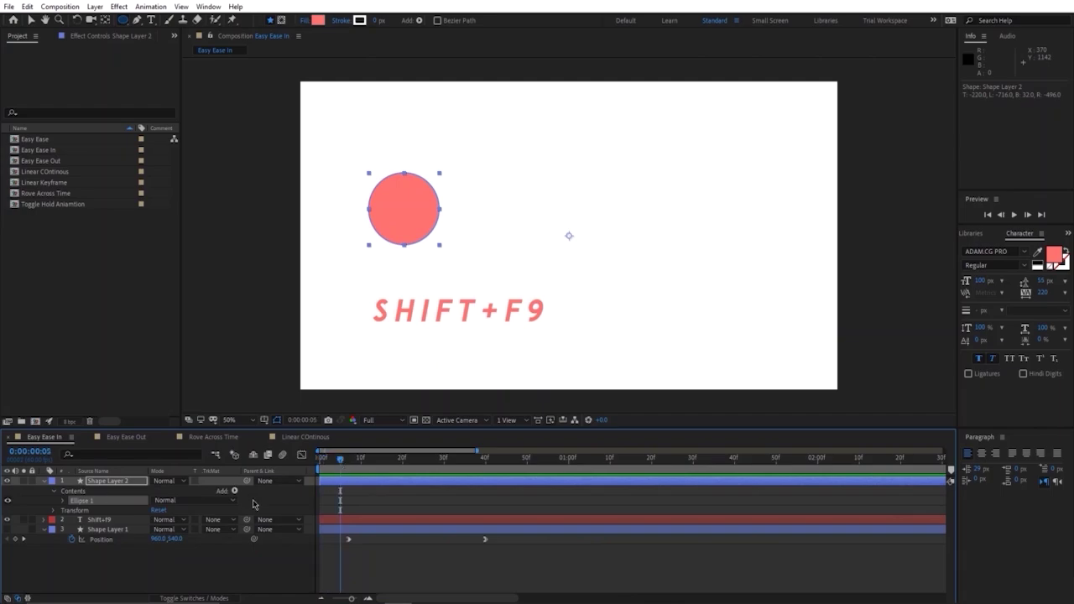
key("p")
left_click(72, 490)
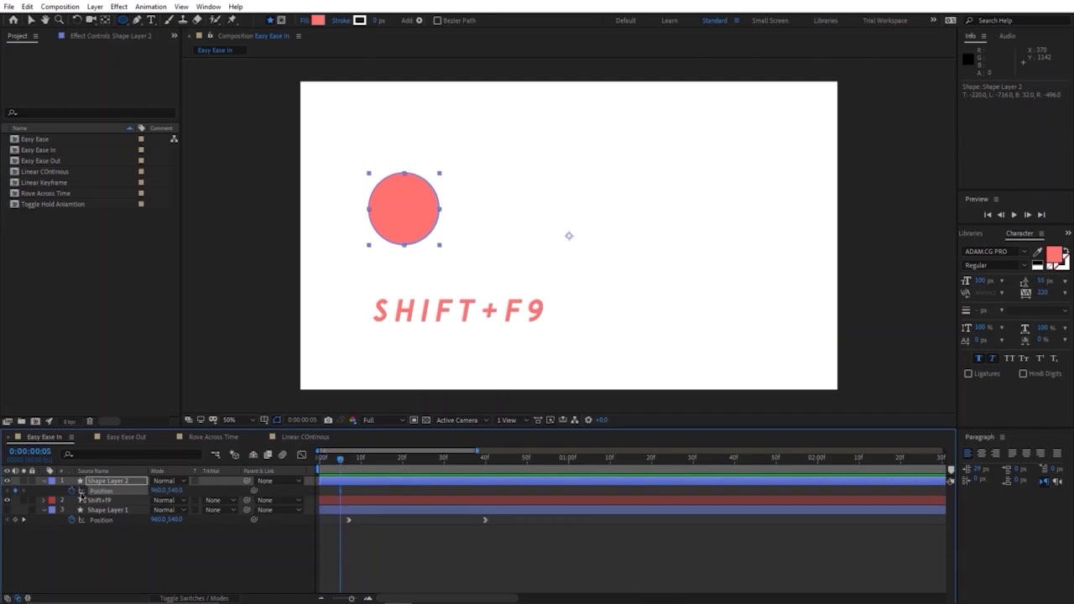
left_click_drag(340, 458, 456, 458)
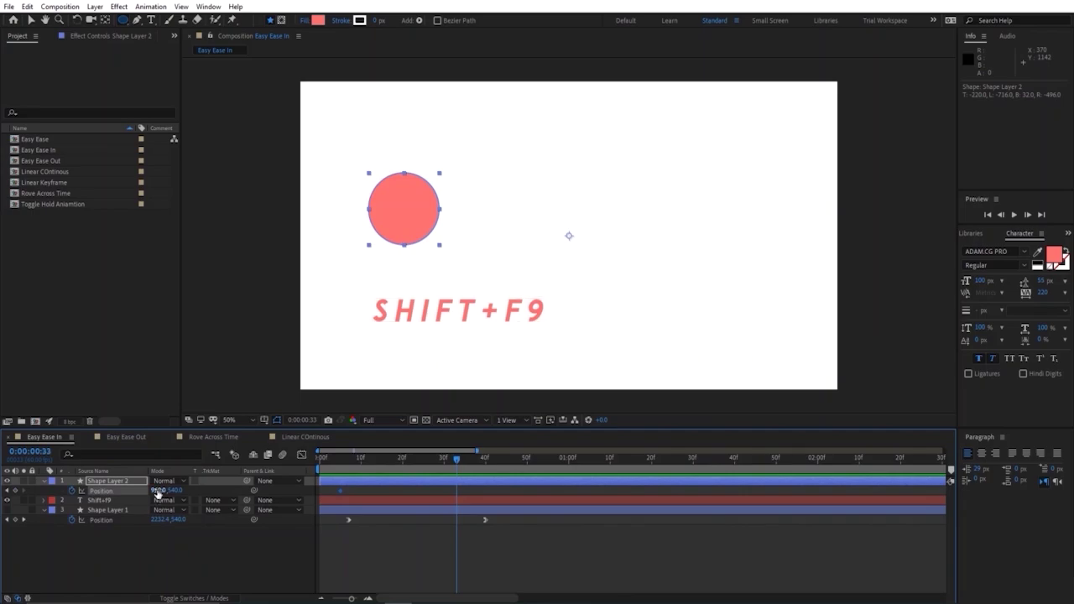
left_click_drag(159, 490, 564, 494)
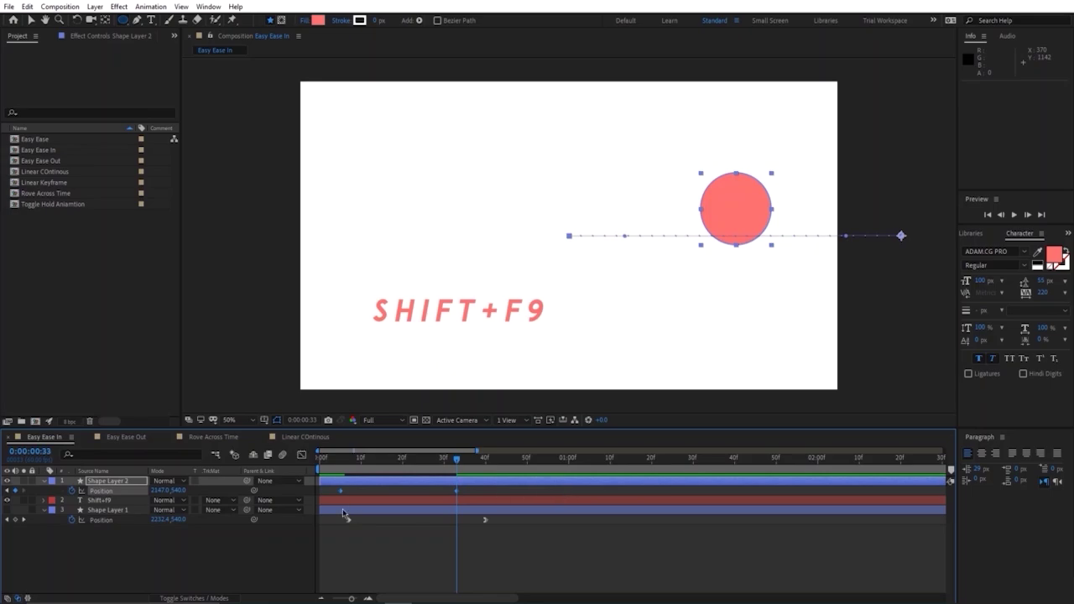
Try Easy Ease In on Shape Layer 2's Position keyframes and undo it
right_click(341, 491)
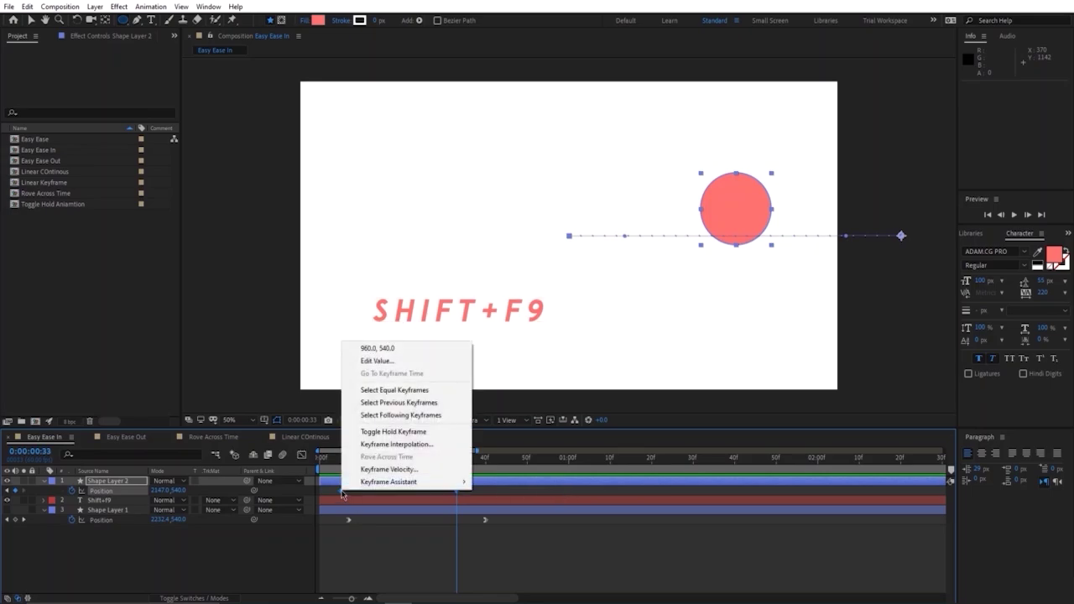
mouse_move(411, 481)
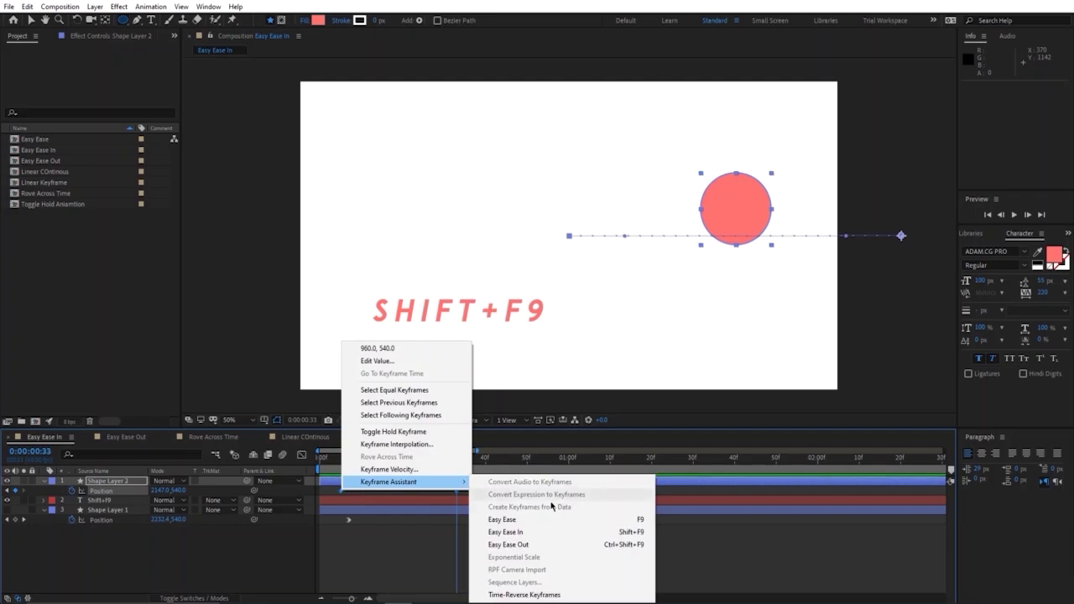
left_click(568, 535)
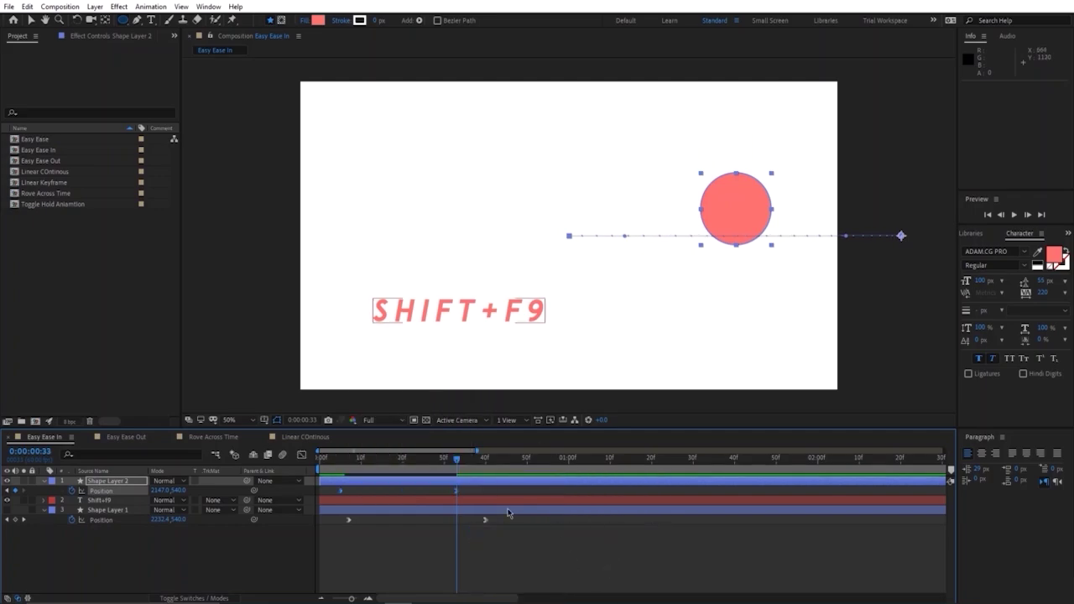
key("ctrl+z")
Apply Easy Ease In to Shape Layer 2's Position keyframes
left_click_drag(335, 490, 486, 492)
right_click(456, 491)
mouse_move(512, 483)
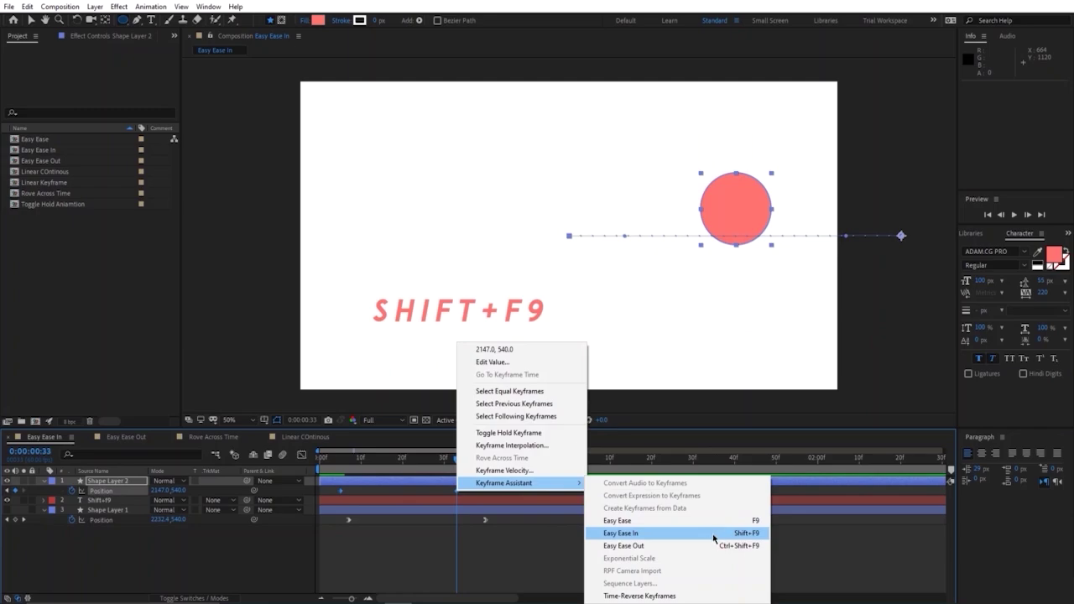
left_click(713, 533)
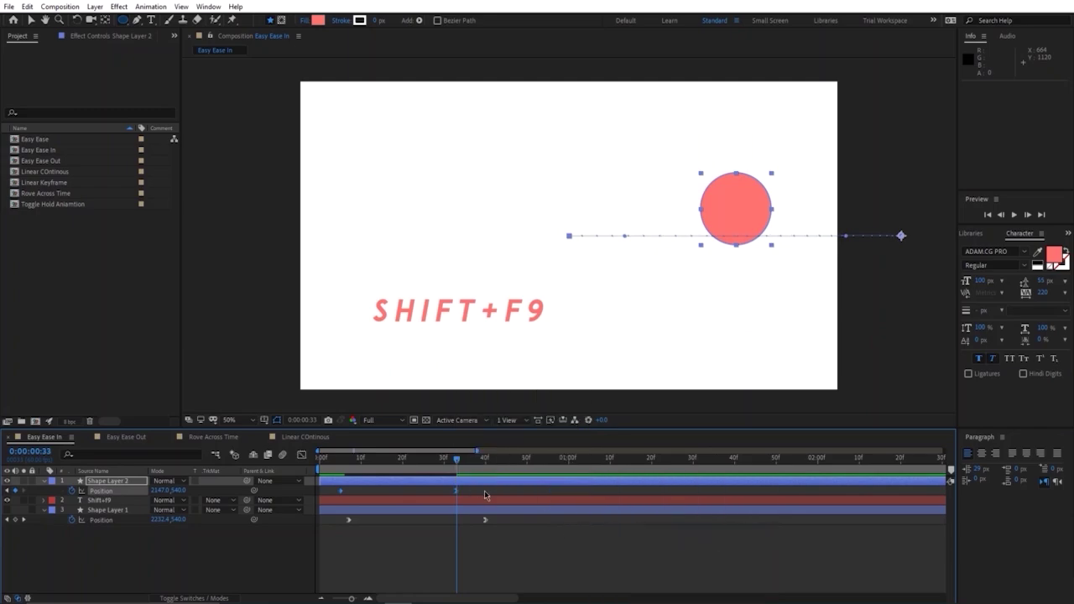
Preview Shape Layer 2's movement from 0:00:00:06 and close the Easy Ease In composition
left_click_drag(462, 466, 331, 466)
key("space")
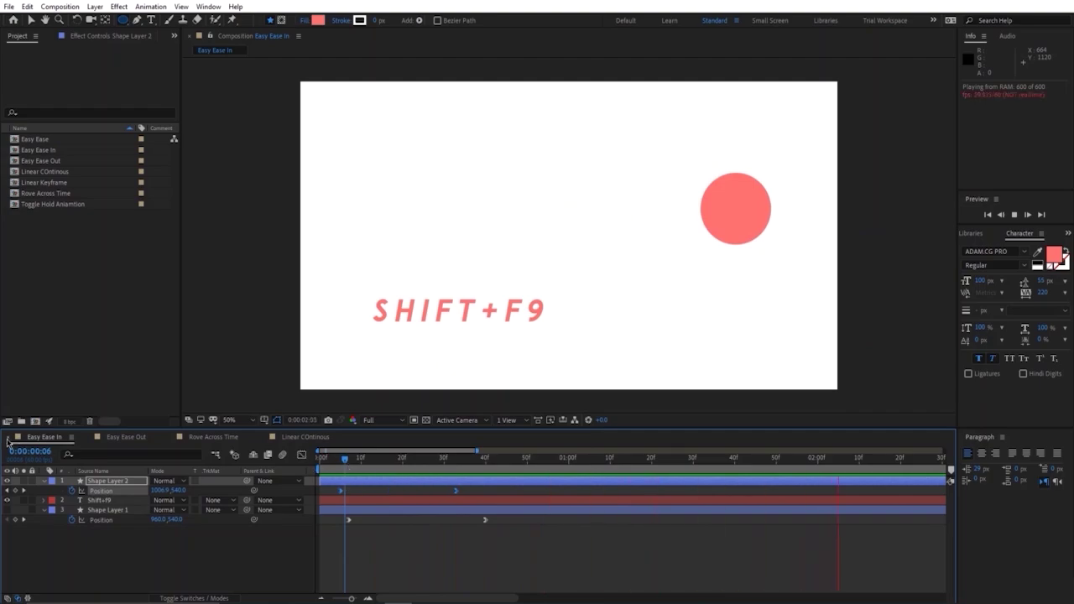
left_click(7, 437)
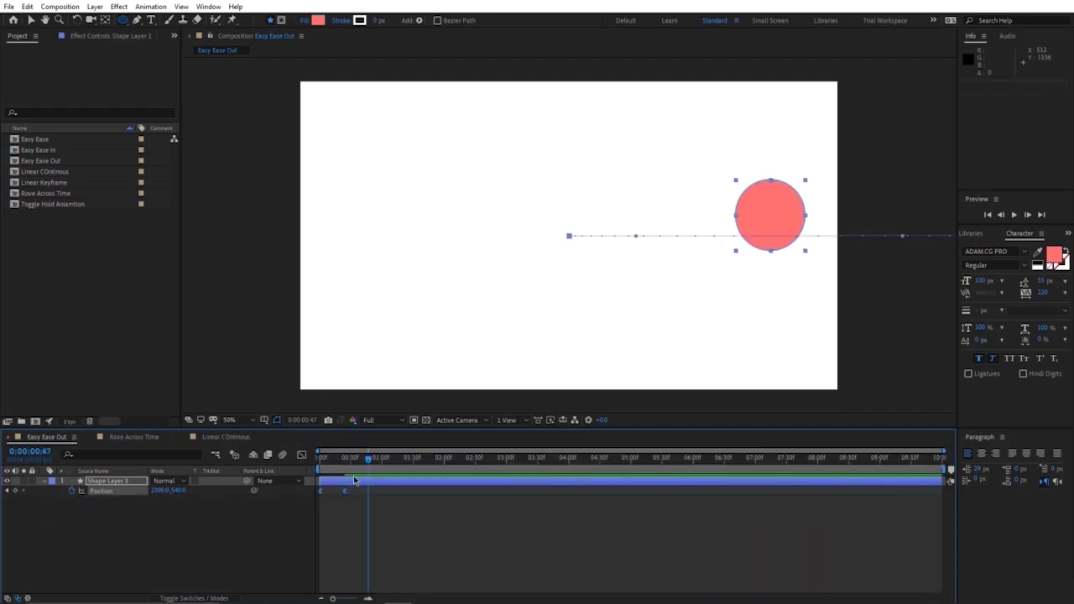
Preview the Easy Ease Out example from 0:00:00:00 and examine Shape Layer 1's Position speed curve
left_click_drag(352, 471, 292, 466)
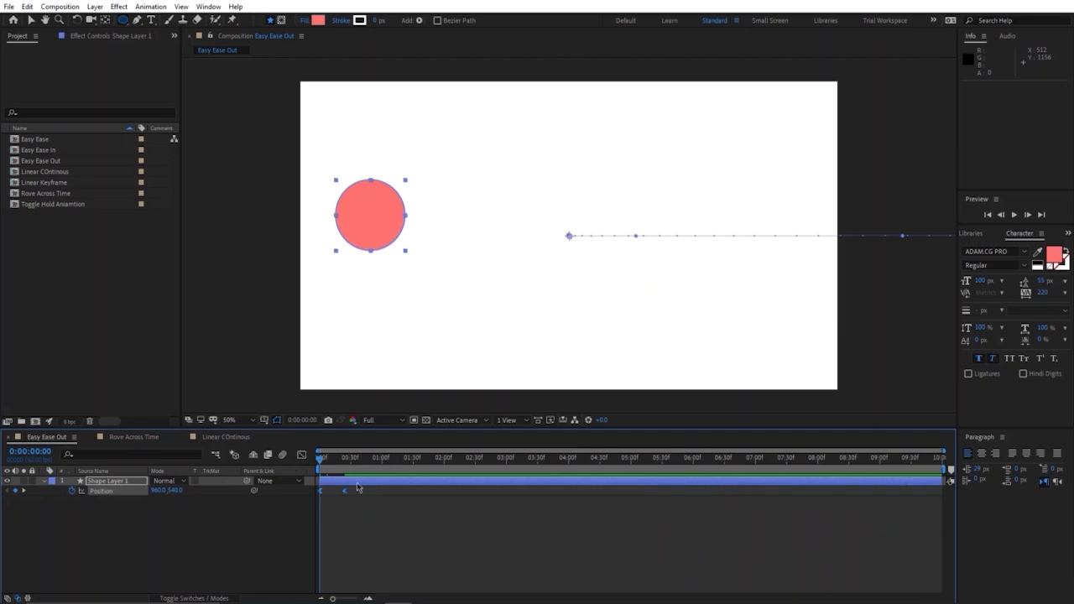
left_click(301, 453)
key("space")
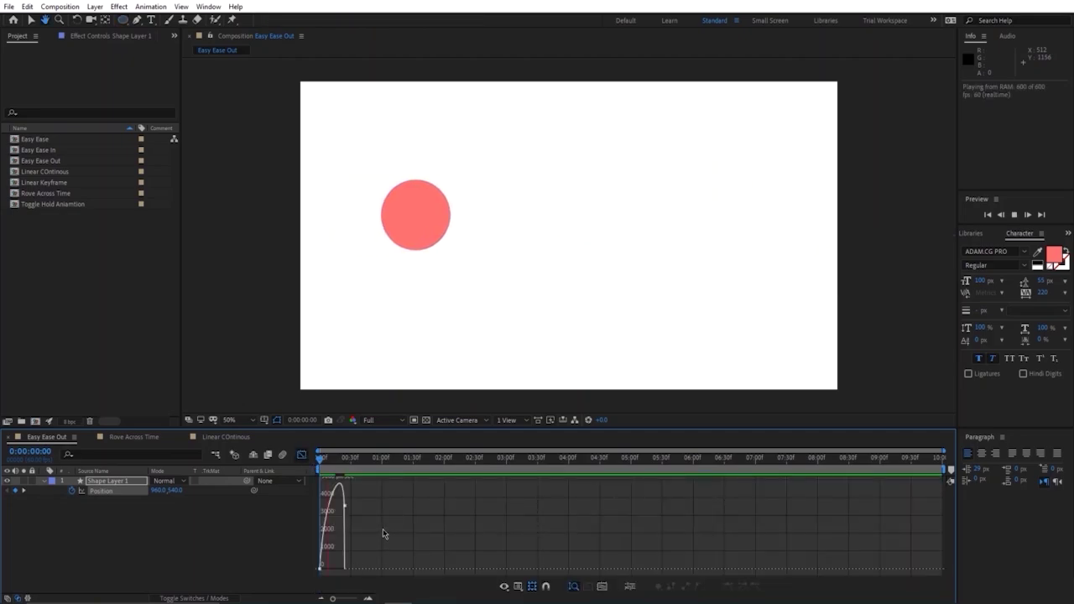
scroll(422, 500, "up", 5)
scroll(422, 499, "up", 5)
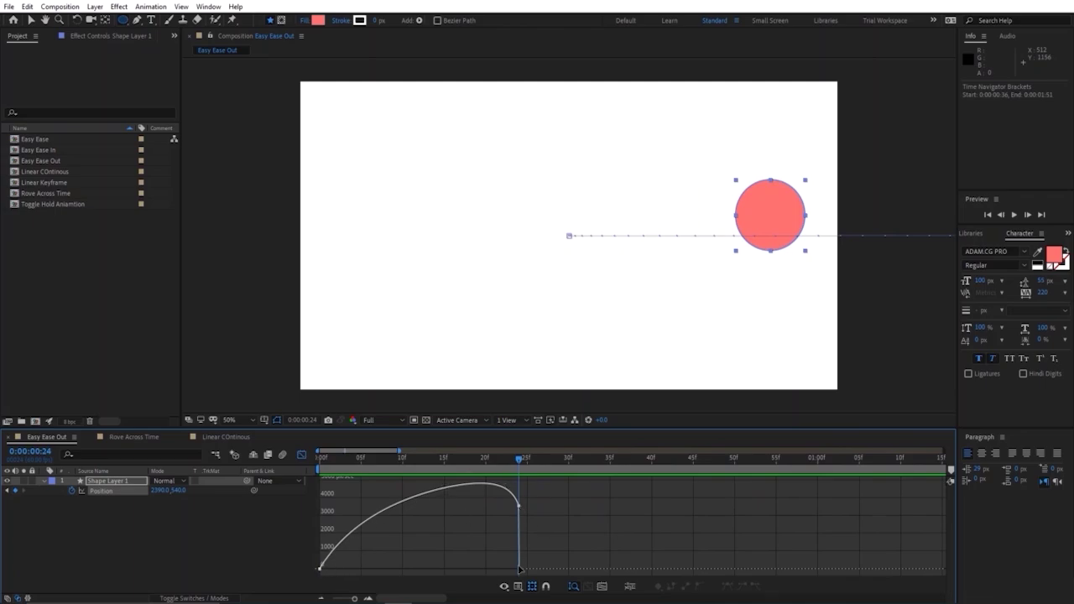
left_click_drag(511, 470, 321, 470)
key("space")
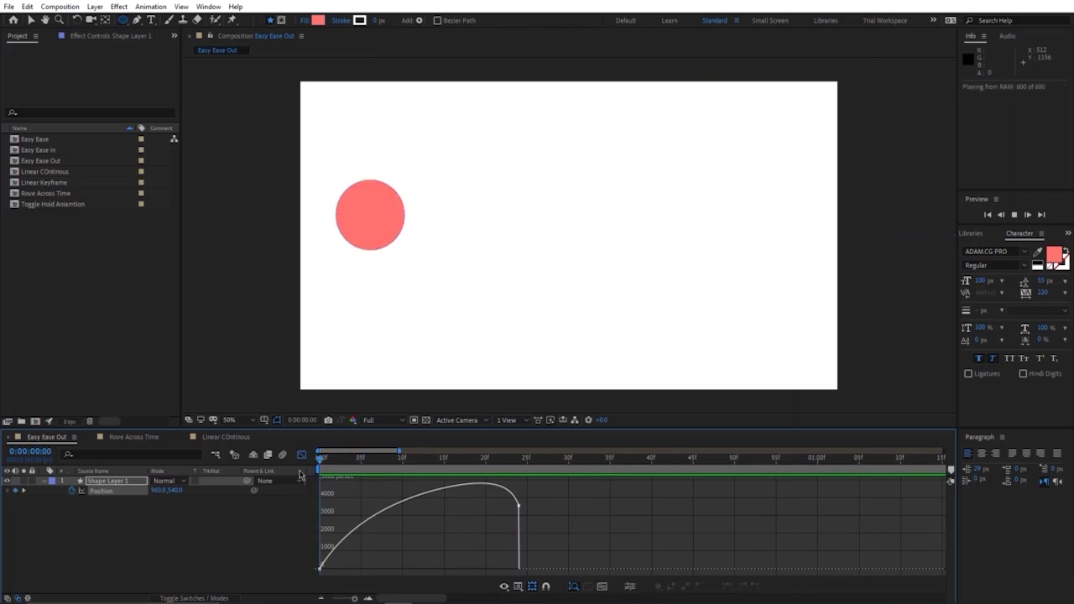
key("space")
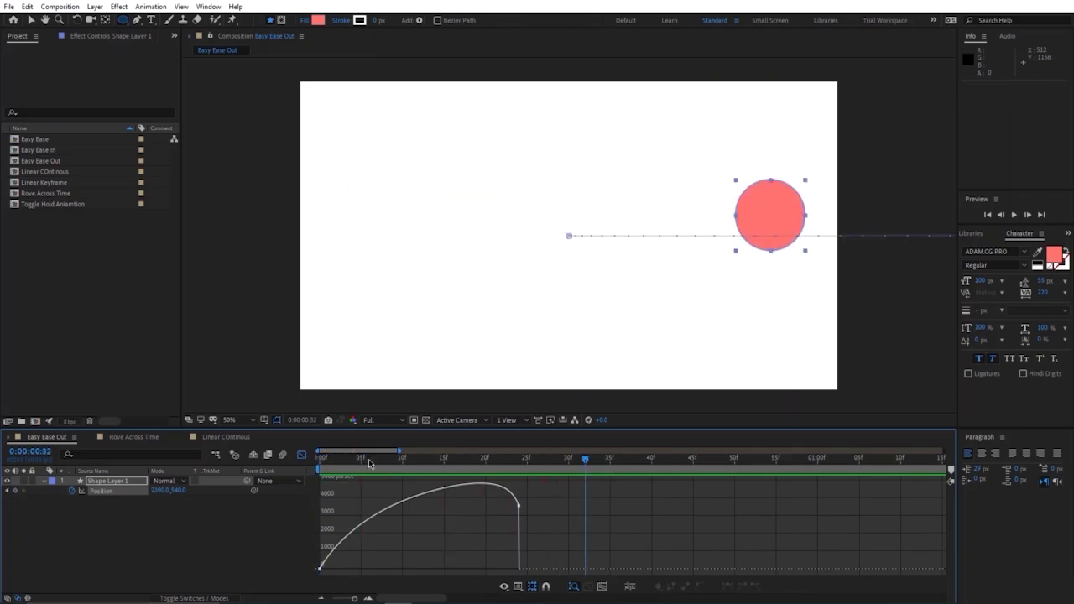
Return the Easy Ease Out timeline from the speed graph to layer bars and deselect Shape Layer 1
left_click(302, 455)
left_click(367, 503)
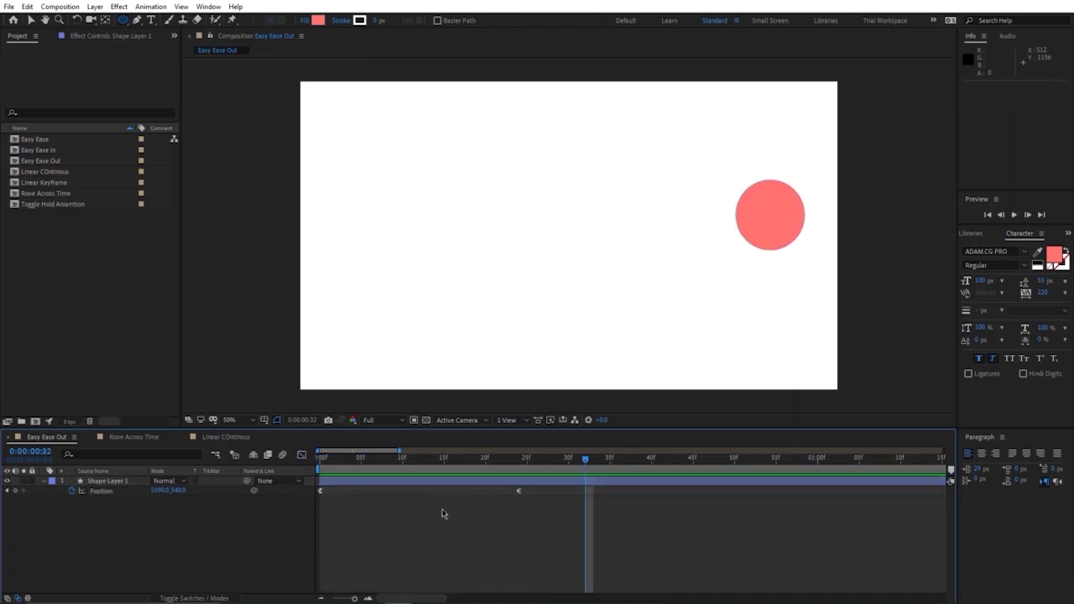
key("super")
left_click(502, 536)
scroll(458, 509, "down", 3)
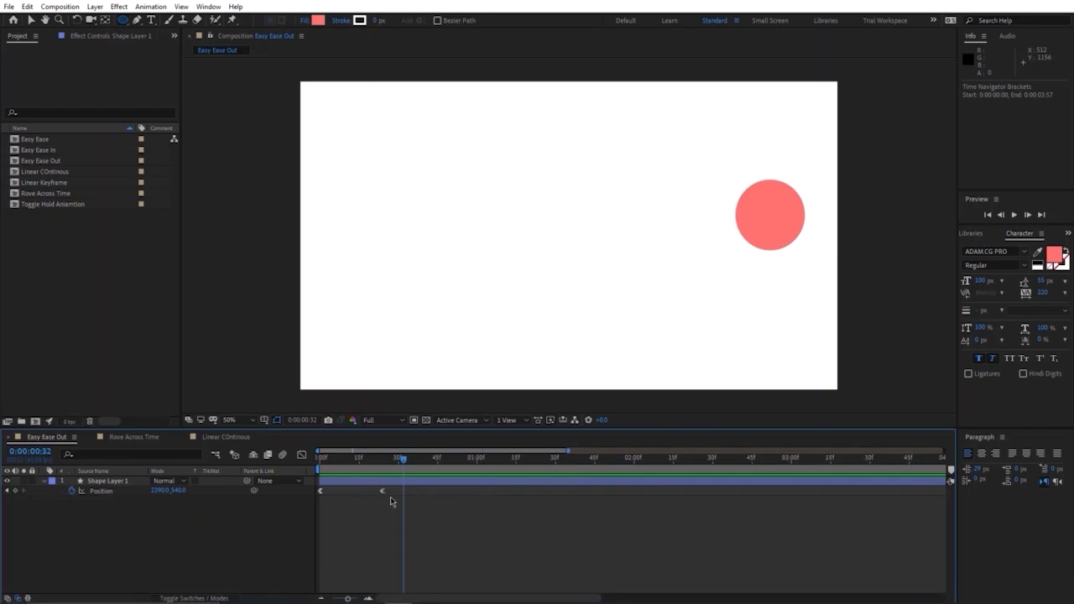
scroll(324, 513, "down", 3)
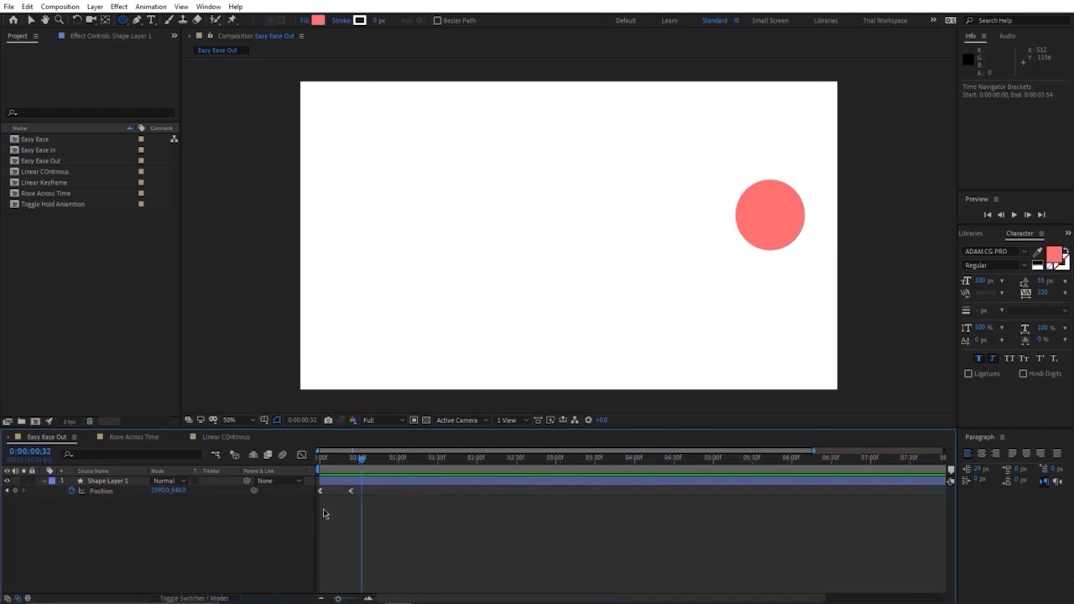
Hide Shape Layer 1 at 0:00:00:00 and draw a triangle in the upper left of the frame
left_click_drag(361, 459, 320, 458)
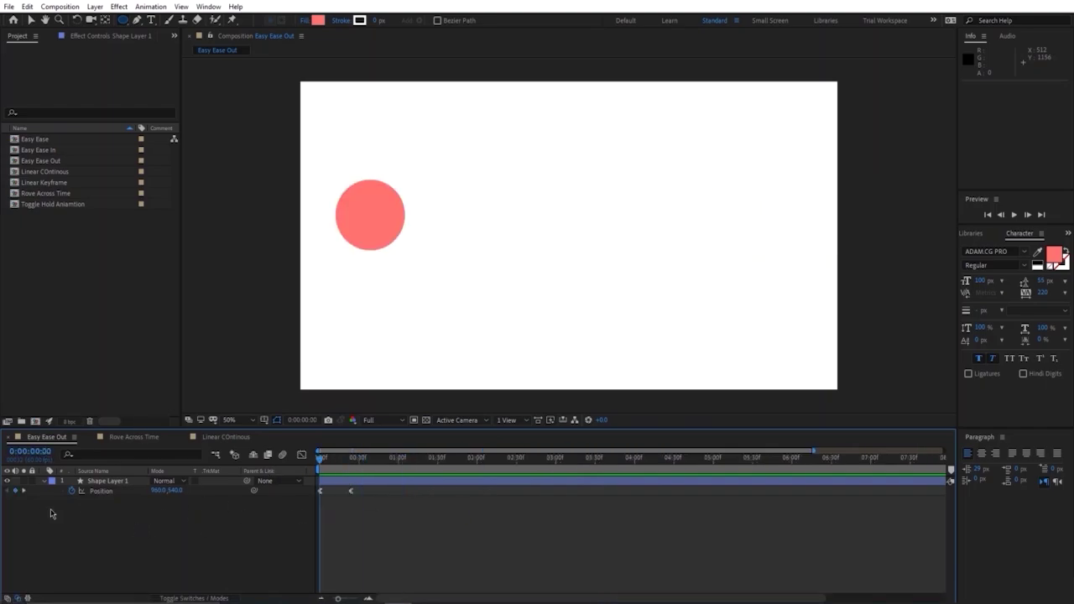
left_click(9, 482)
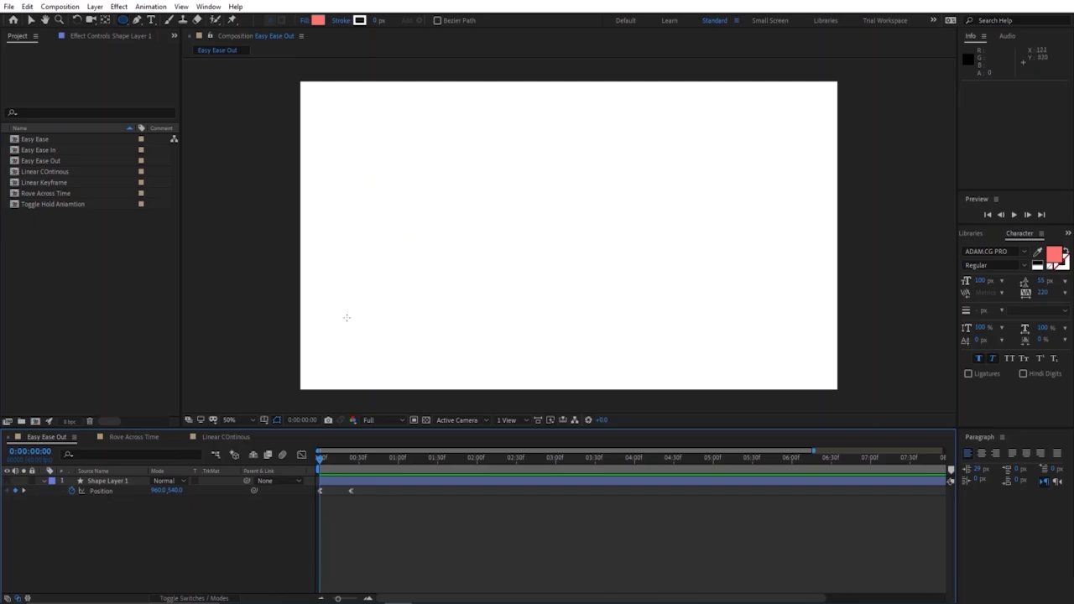
key("q")
left_click_drag(346, 167, 434, 248)
key("ctrl+z")
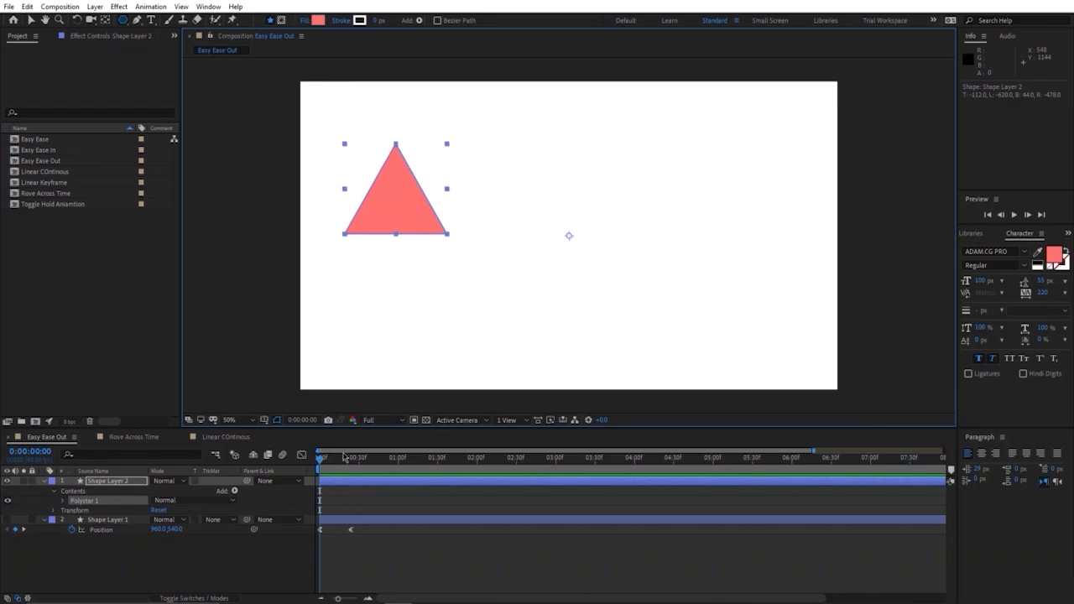
Keyframe Shape Layer 2's Position at 0:00:00:00 and move the triangle horizontally to the right side of the frame at 0:00:00:49
key("p")
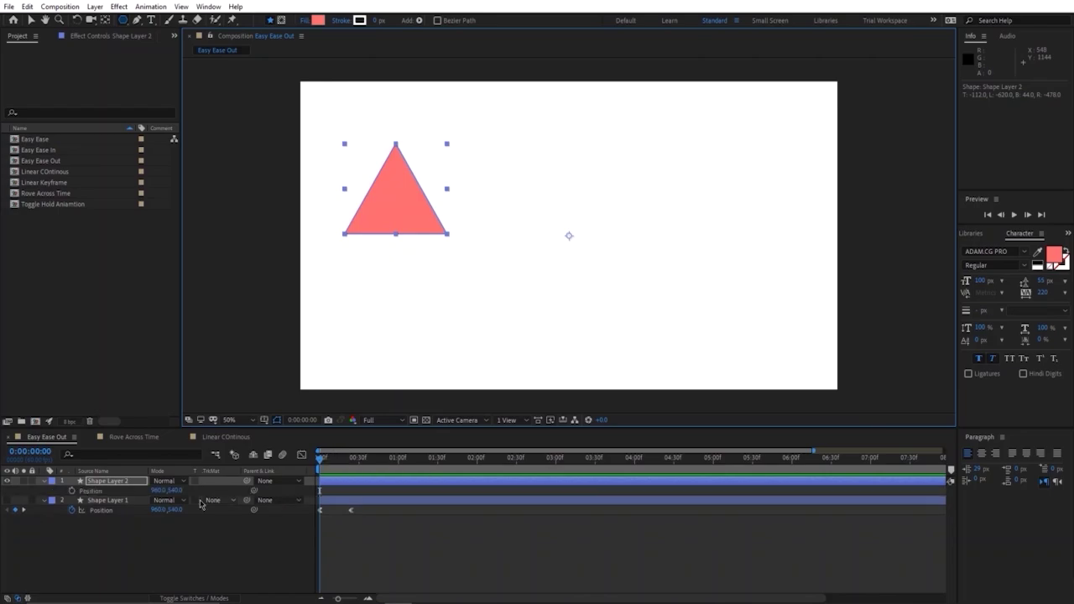
left_click(73, 491)
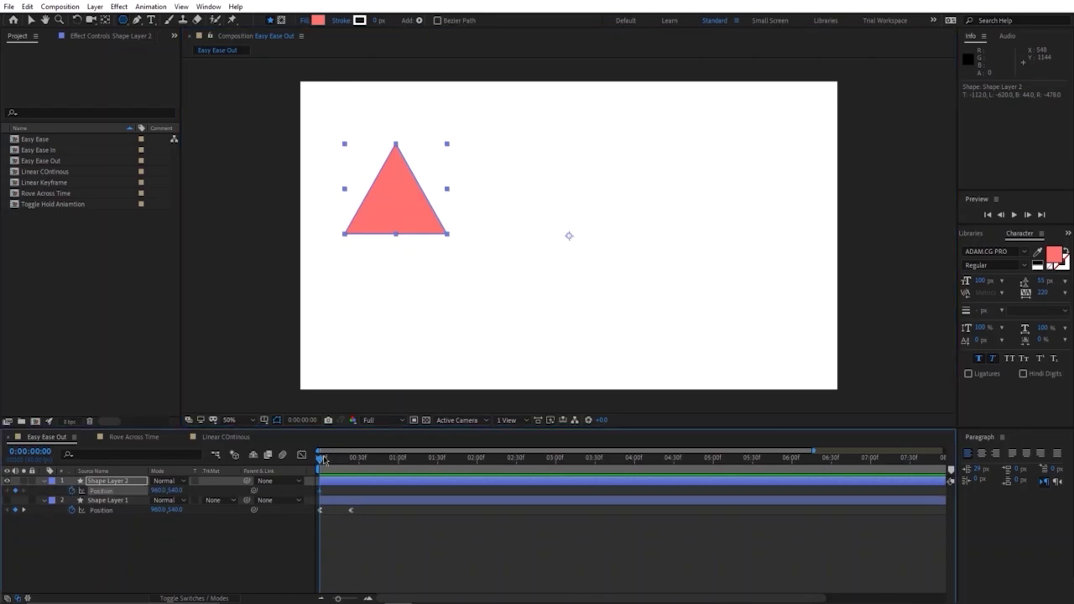
left_click_drag(324, 459, 383, 459)
left_click_drag(160, 490, 836, 469)
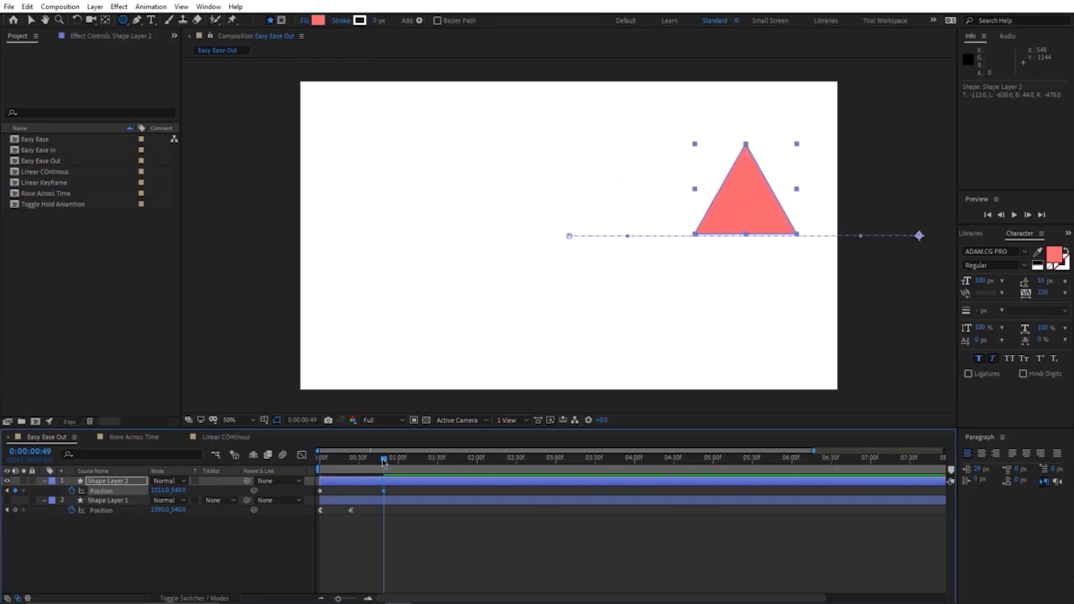
Try Easy Ease Out on Shape Layer 2's Position keyframes, preview the movement from the start and undo the easing
left_click_drag(384, 460, 296, 475)
left_click(399, 496)
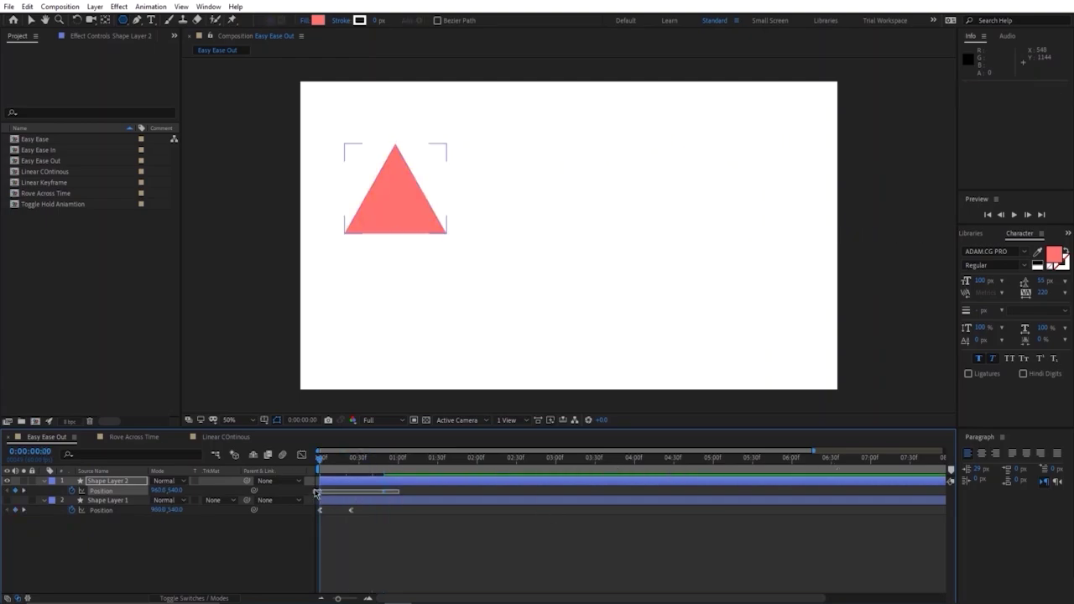
left_click(319, 489)
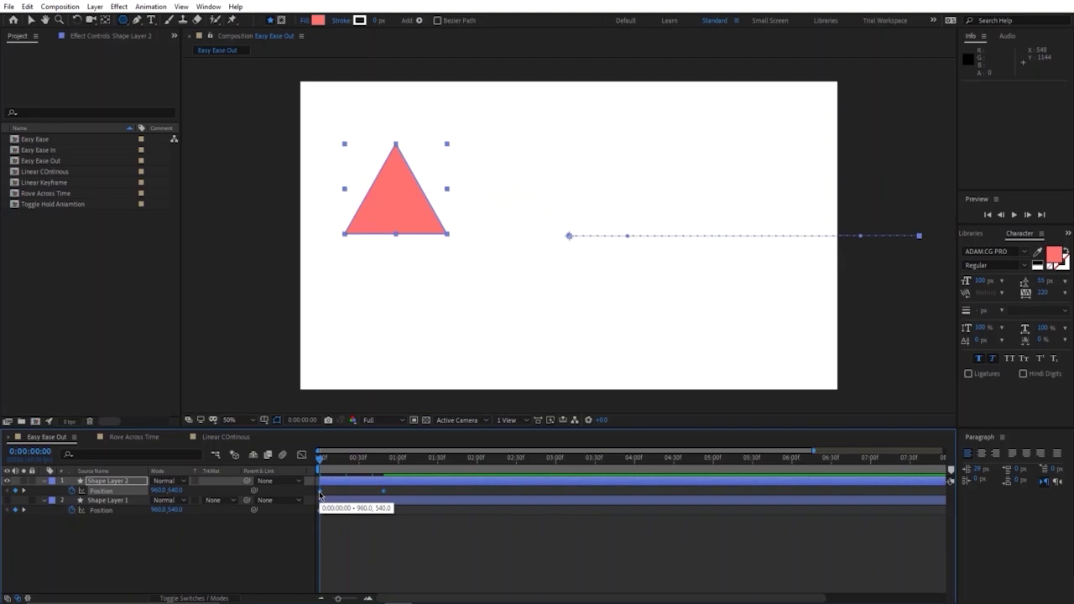
right_click(319, 493)
mouse_move(367, 490)
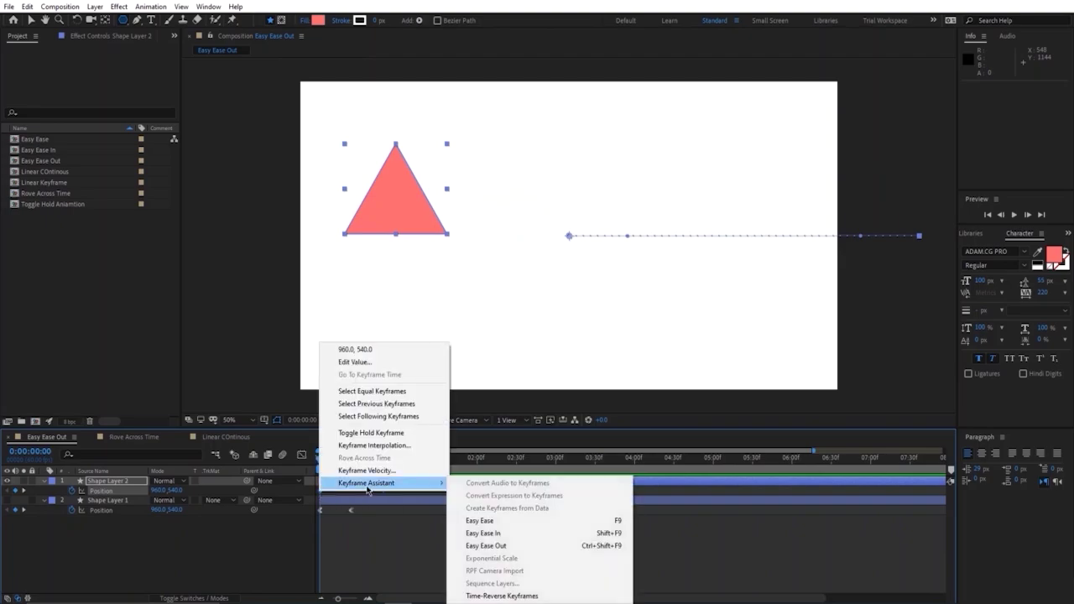
left_click(563, 545)
key("space")
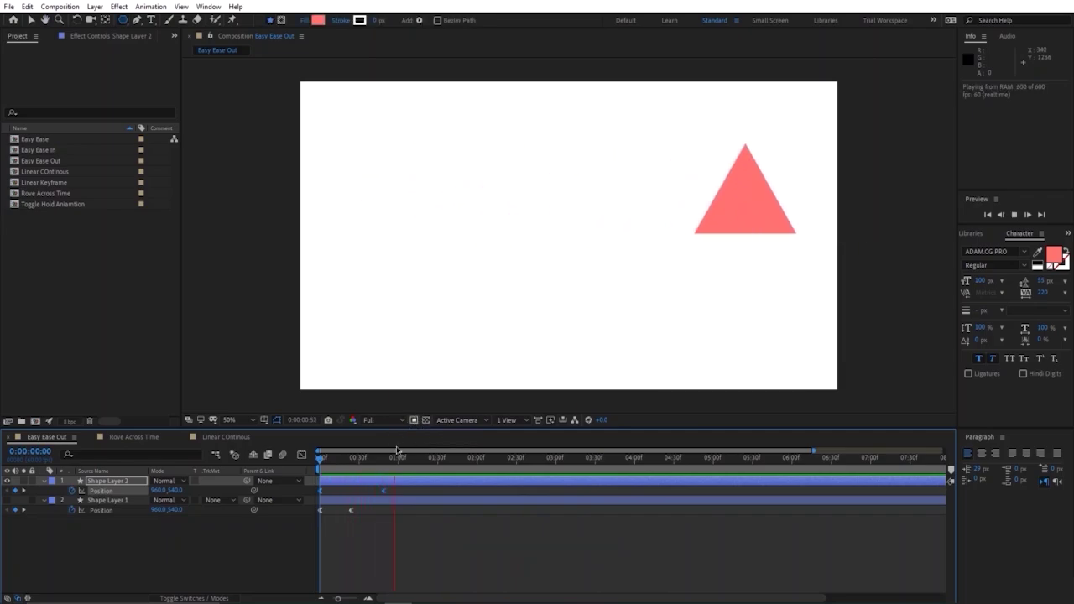
key("space")
key("ctrl+z")
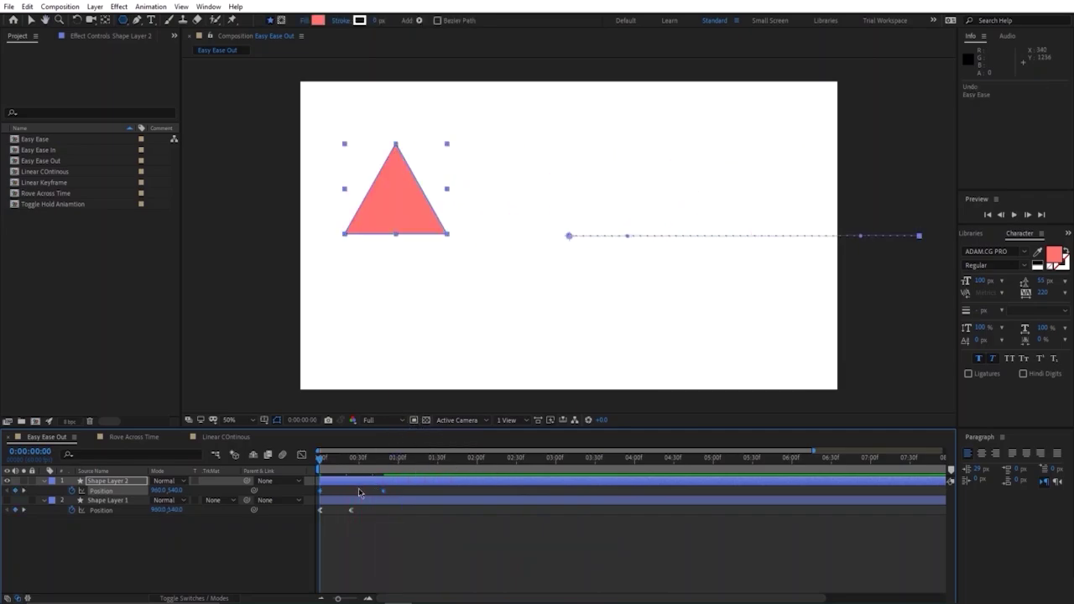
Reapply Easy Ease Out to both of Shape Layer 2's Position keyframes and preview the triangle's movement
left_click_drag(395, 487, 304, 503)
key("space")
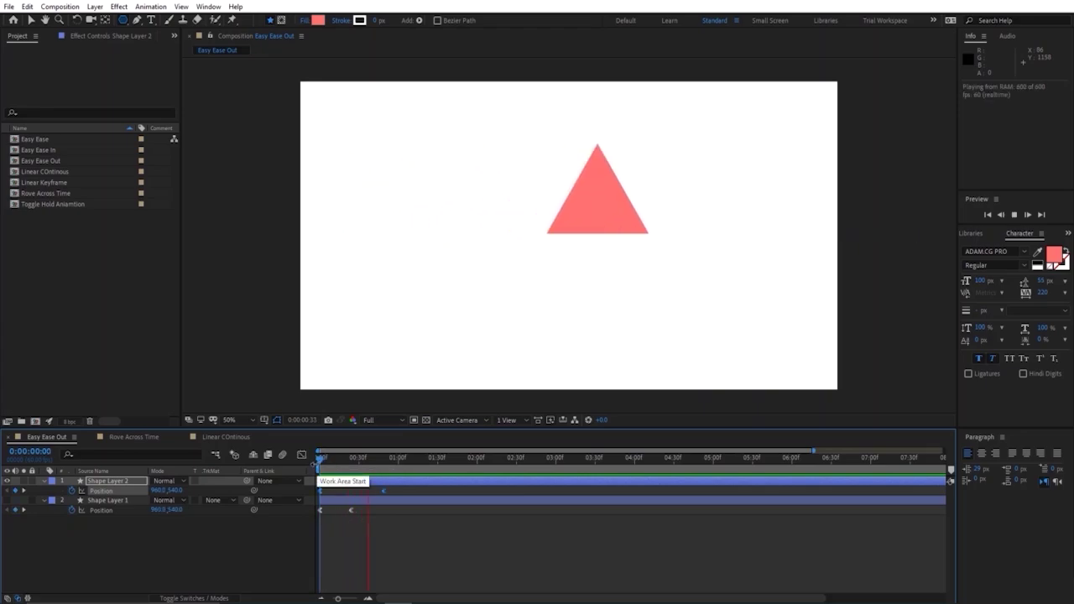
key("space")
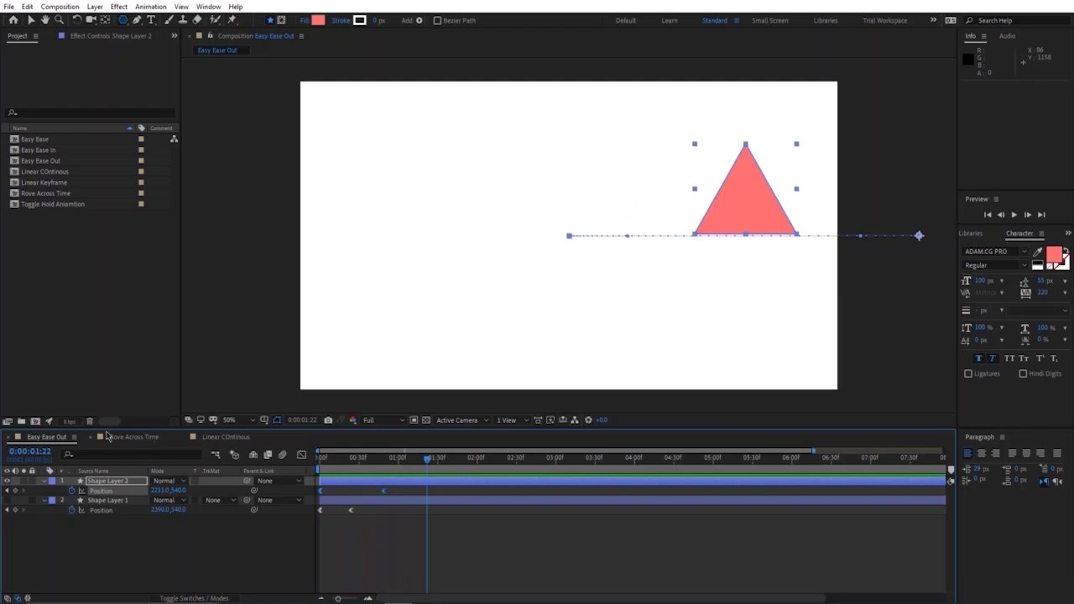
Close the Easy Ease Out composition and hide Shape Layer 1 in the Rove Across Time composition
left_click(7, 437)
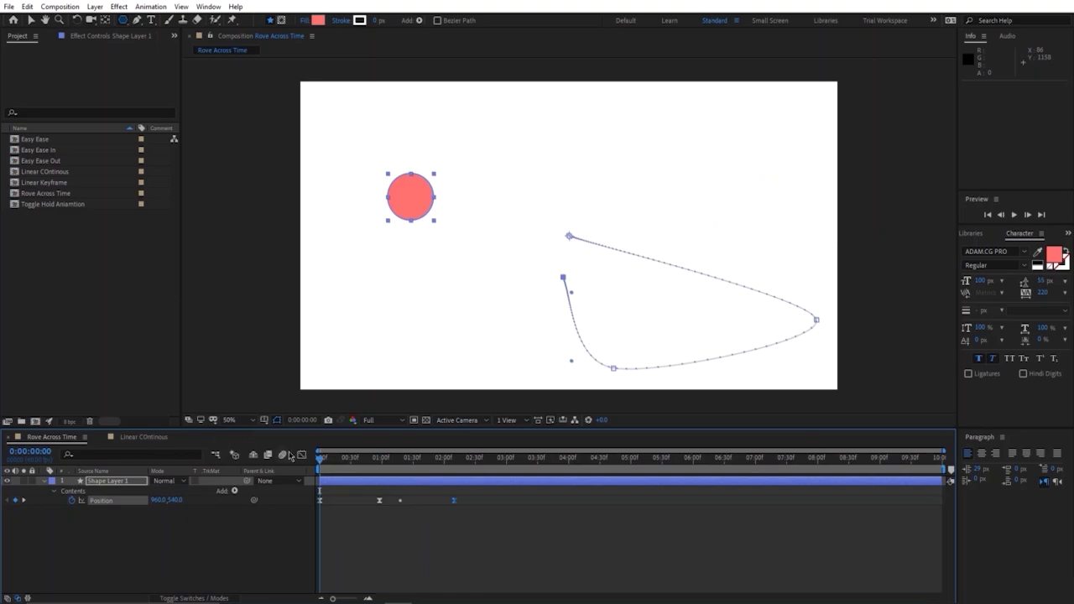
left_click_drag(328, 464, 314, 520)
left_click(174, 525)
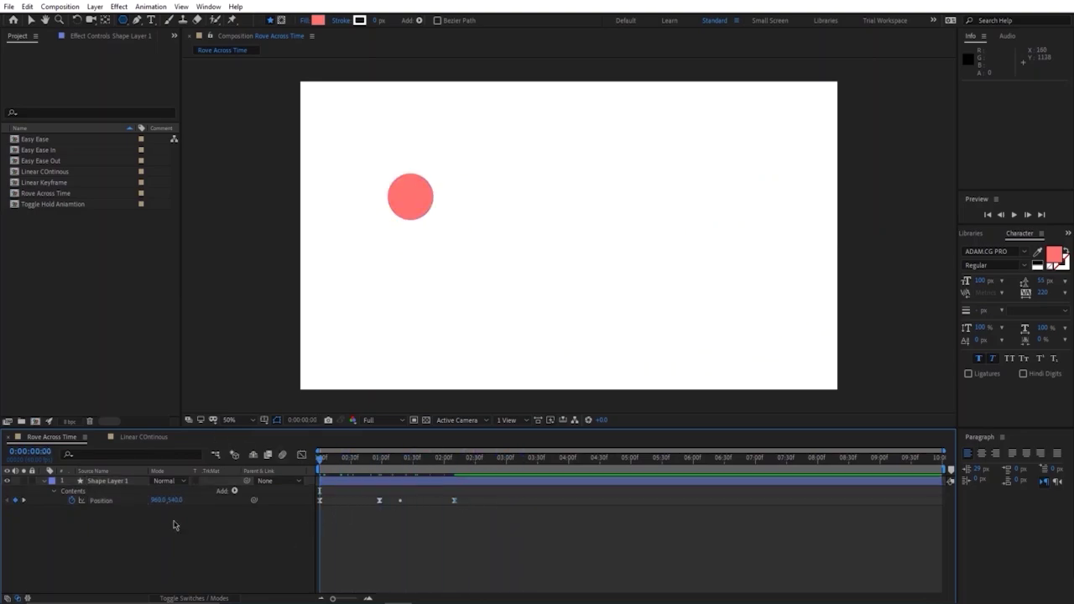
left_click(7, 481)
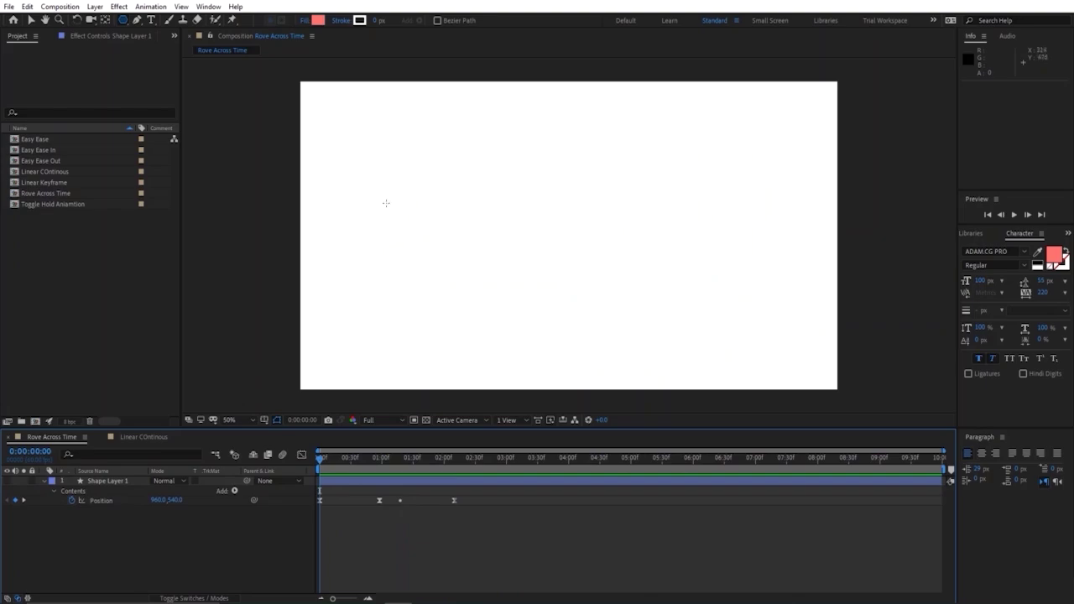
Discard the stray polygon and draw a small circle in the upper left of the frame with the Ellipse tool
left_click_drag(391, 181, 417, 208)
key("Delete")
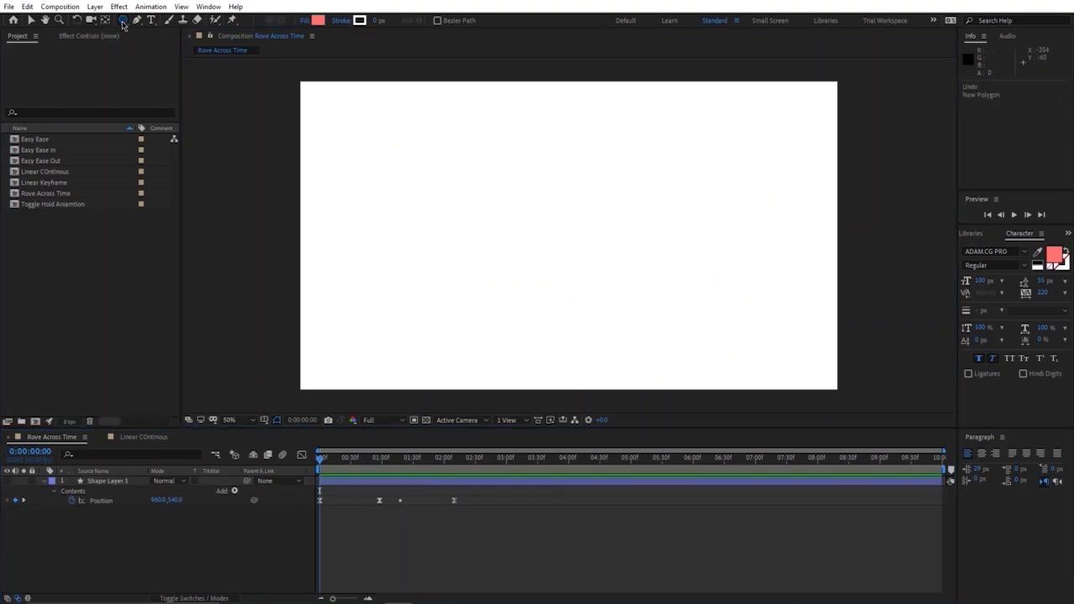
left_click(123, 19)
left_click(177, 47)
left_click_drag(415, 179, 443, 204)
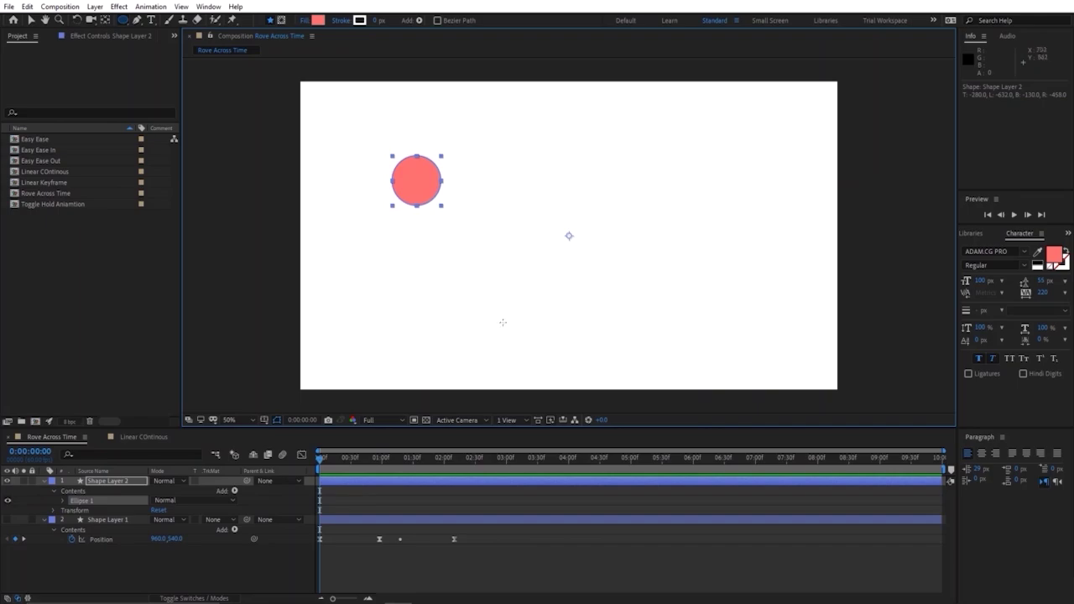
Nudge the new circle slightly and move its anchor point to the circle's center
key("v")
left_click_drag(415, 188, 417, 190)
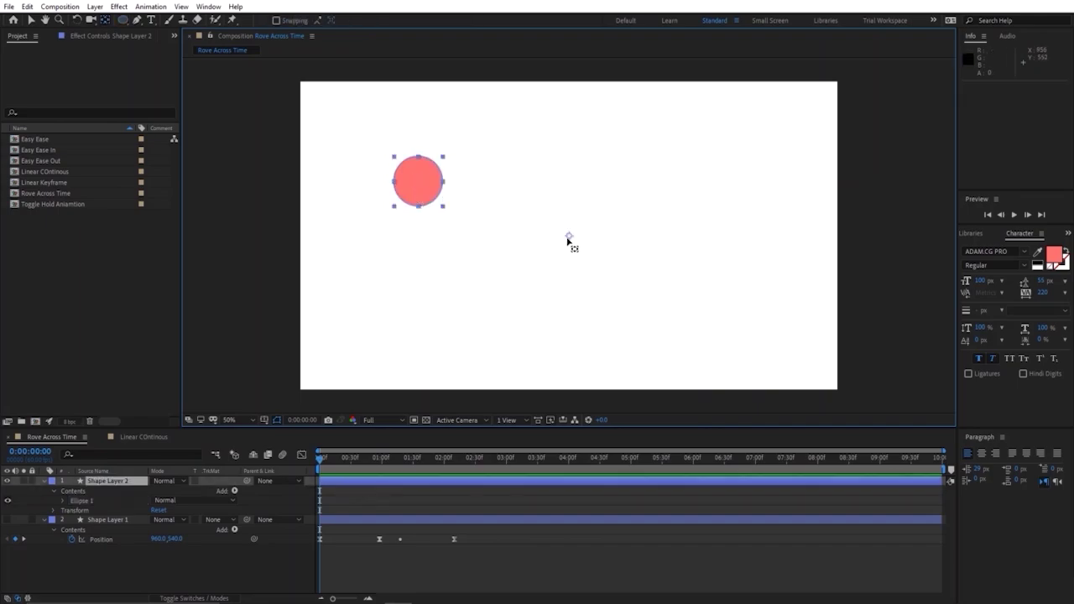
left_click_drag(567, 241, 419, 189)
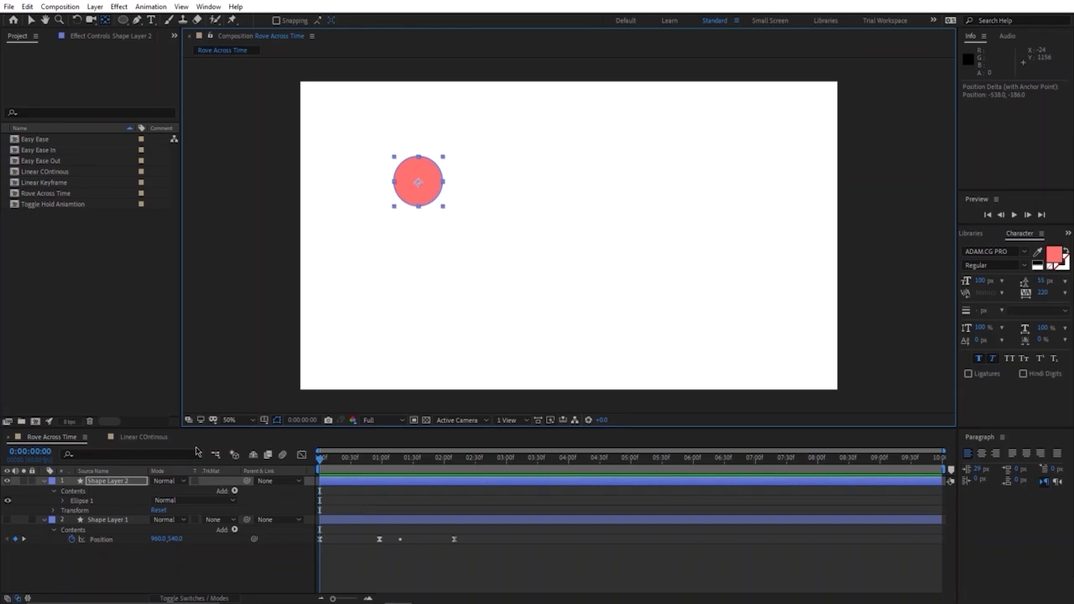
Keyframe Shape Layer 2's Position at 0:00:00:00, moving the circle to the right at 0:00:01:09 and to the lower left at 0:00:02:12
key("p")
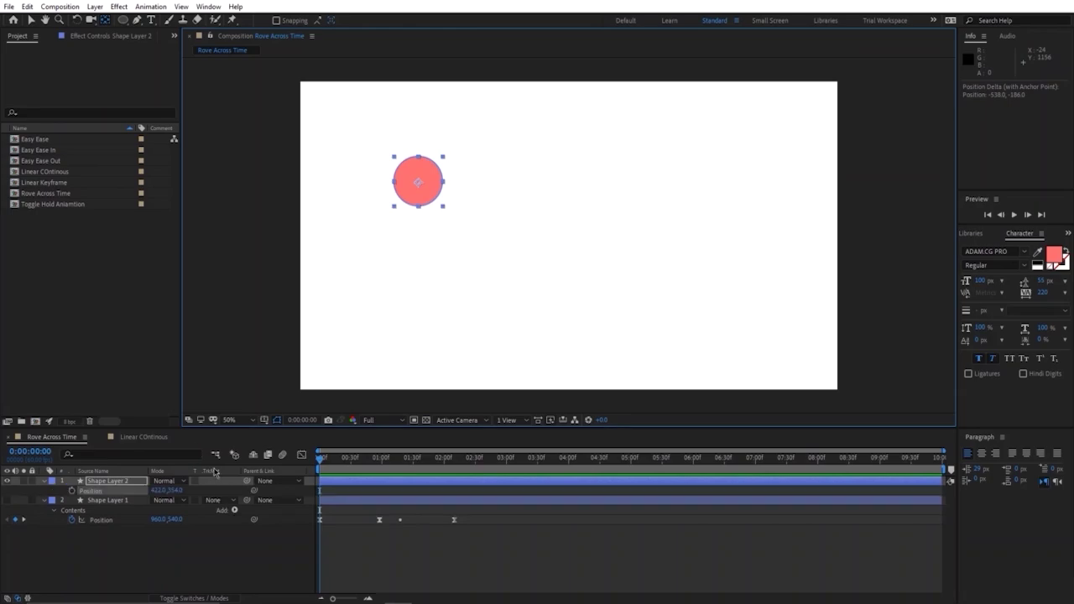
left_click(71, 491)
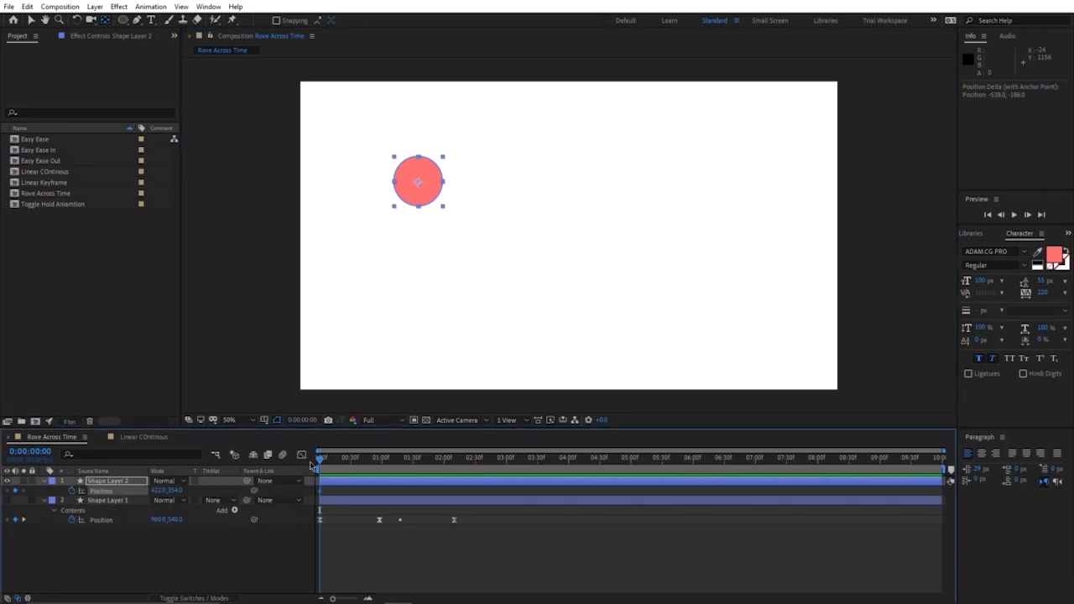
left_click_drag(321, 460, 391, 460)
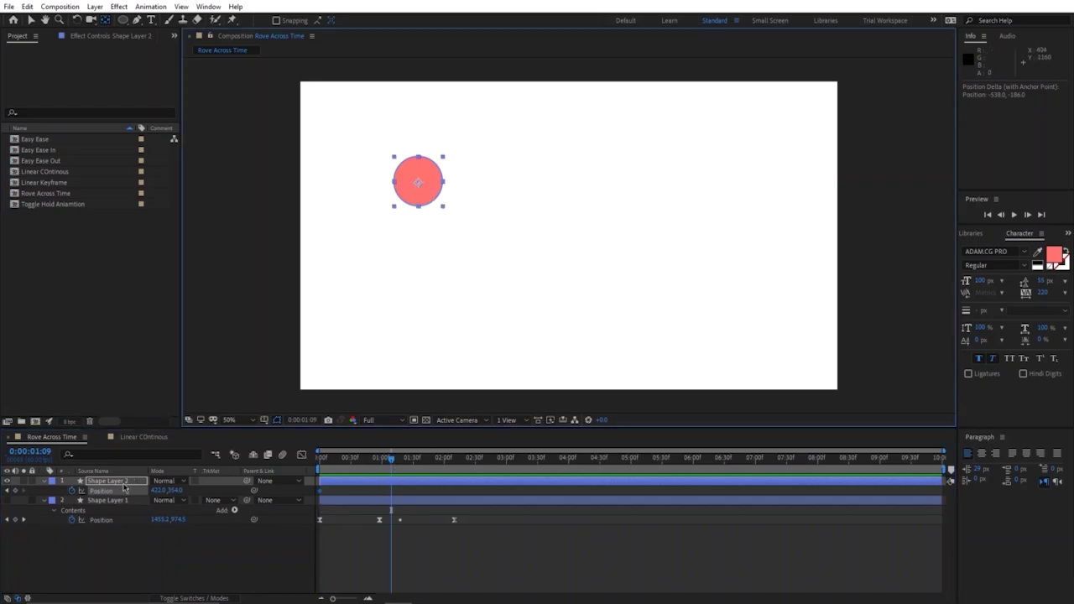
left_click(131, 549)
left_click(113, 490)
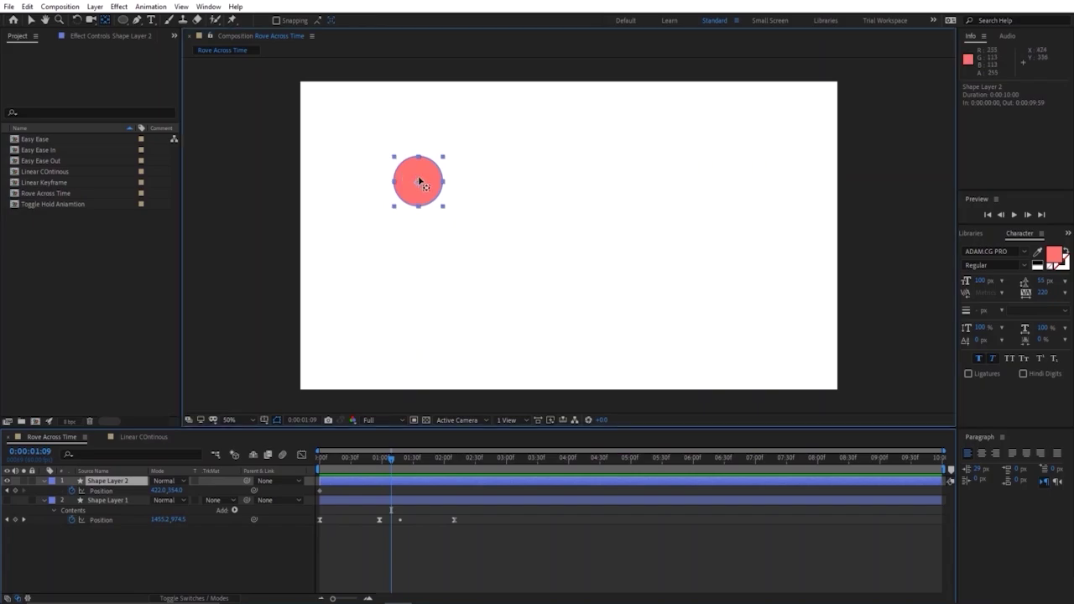
left_click_drag(419, 177, 743, 199)
left_click_drag(400, 461, 459, 463)
left_click_drag(708, 216, 417, 302)
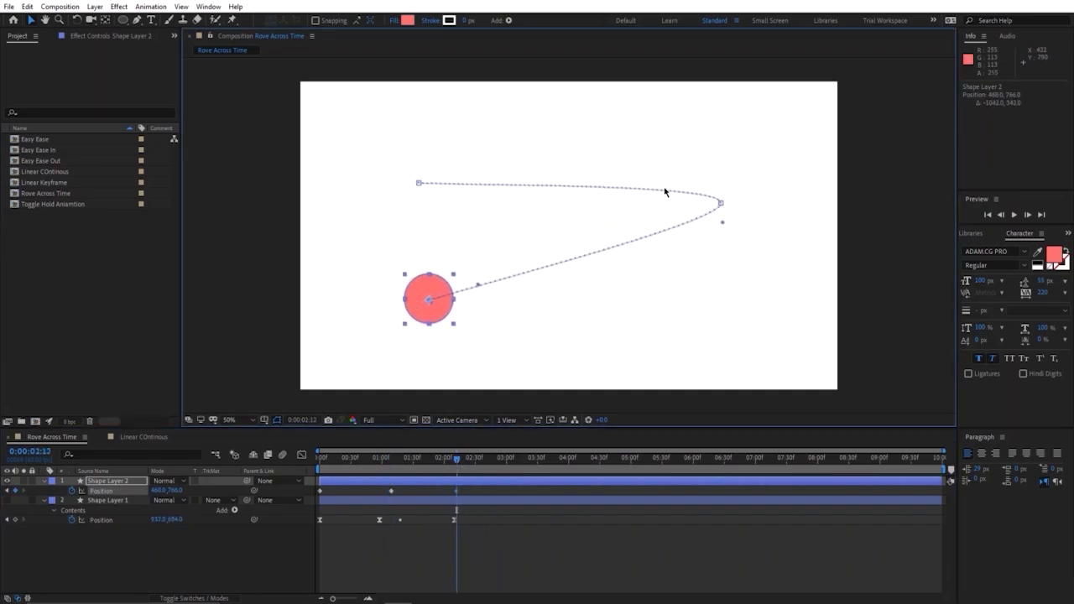
Extend both direction handles of the middle motion path point into a wide rounded curve and preview the circle's movement
left_click(720, 204)
left_click_drag(717, 190, 707, 90)
left_click_drag(723, 227, 758, 358)
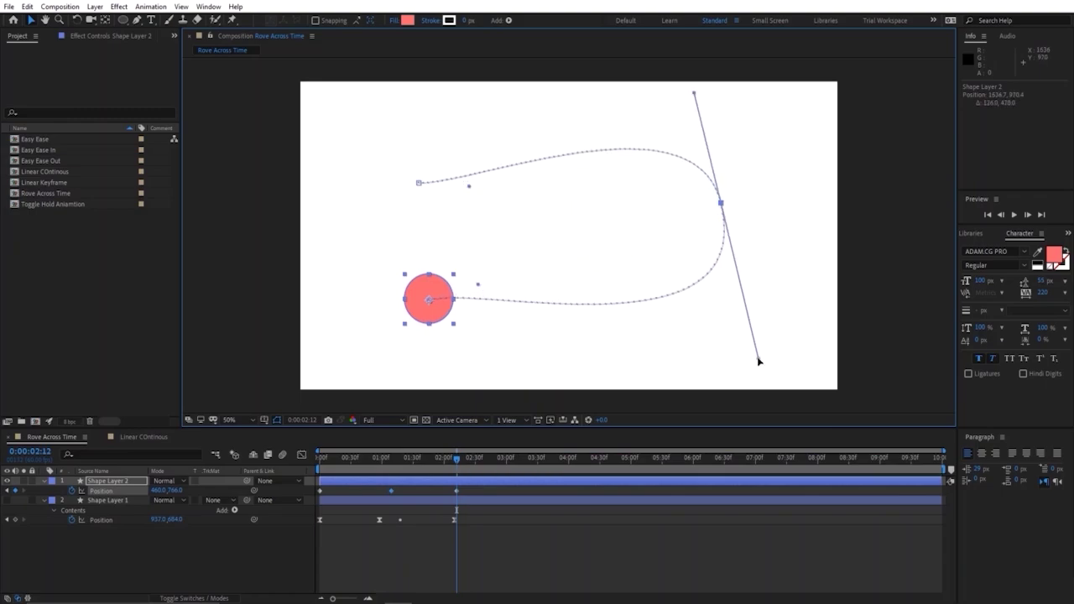
key("space")
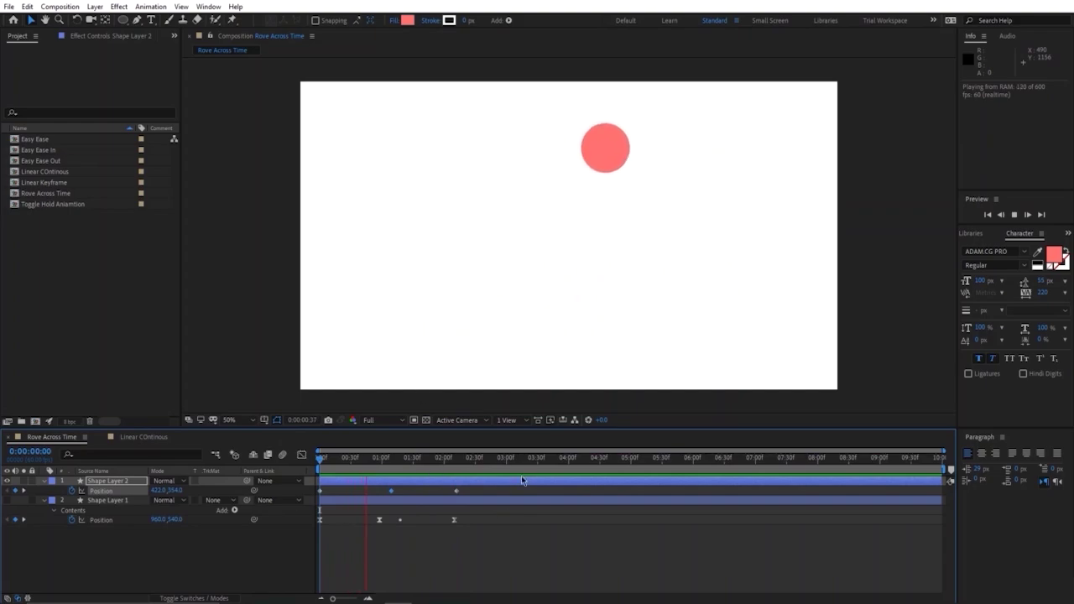
Apply Easy Ease to all three of Shape Layer 2's Position keyframes
left_click_drag(463, 495, 318, 499)
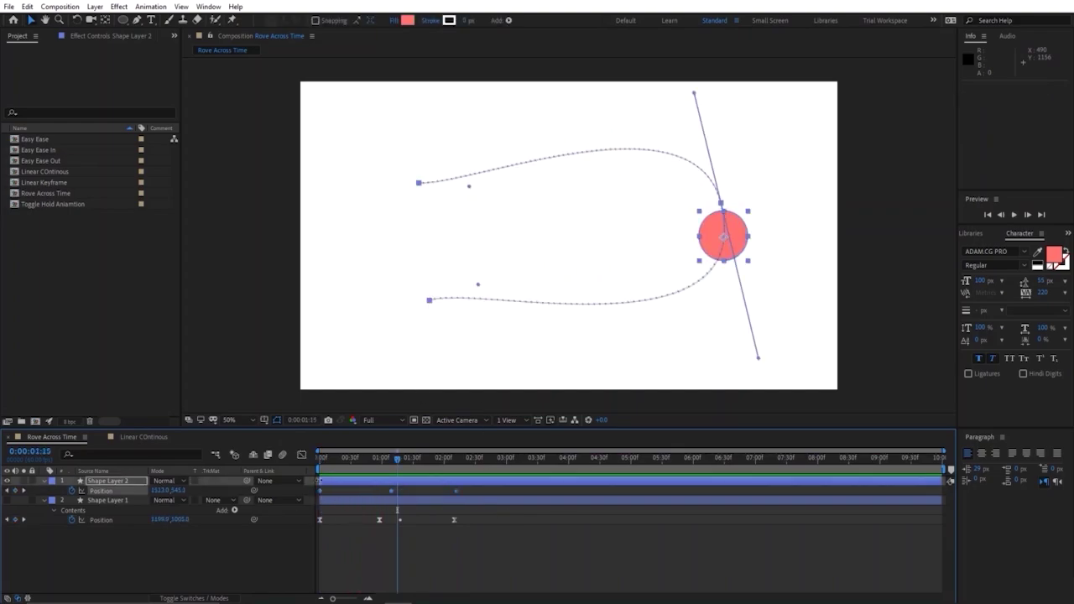
left_click(331, 492)
key("shift+F3")
left_click(299, 456)
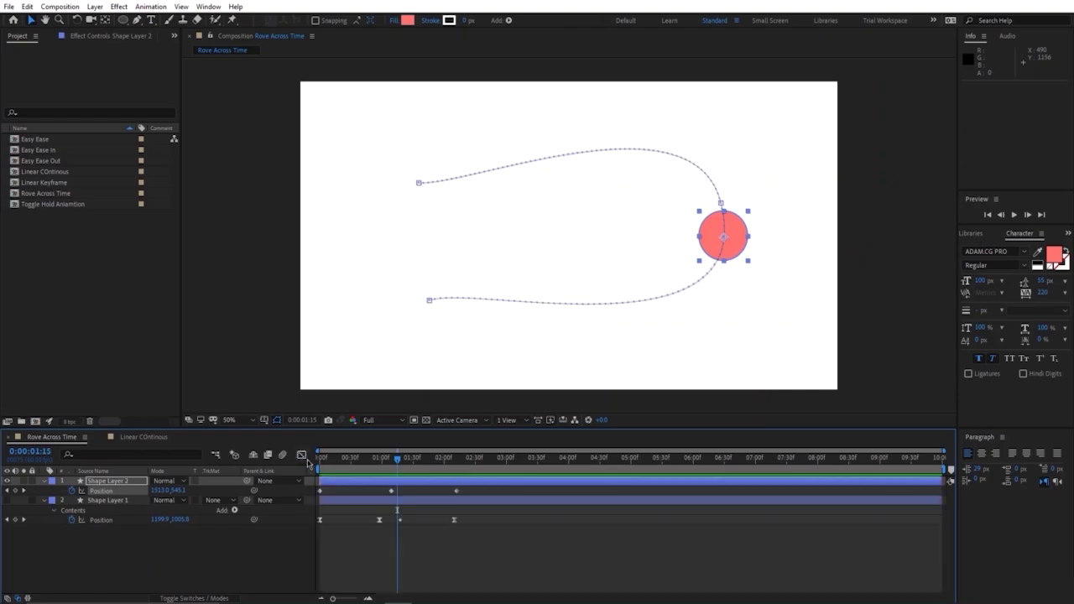
left_click_drag(466, 484, 307, 507)
key("F9")
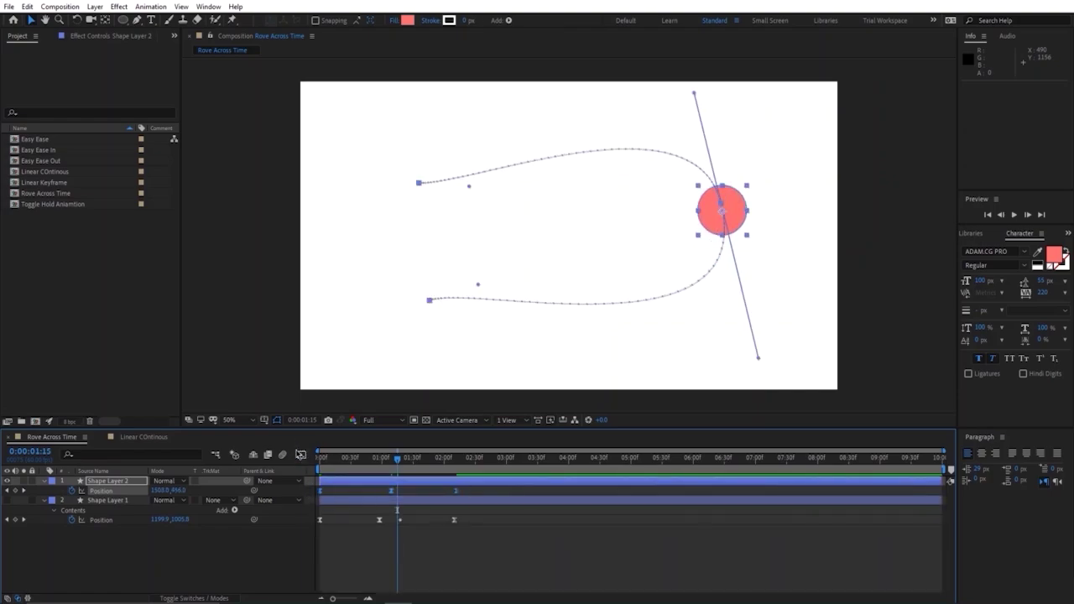
Show Shape Layer 2's Position speed graph and lengthen the middle keyframe's influence handles on both sides
left_click(300, 455)
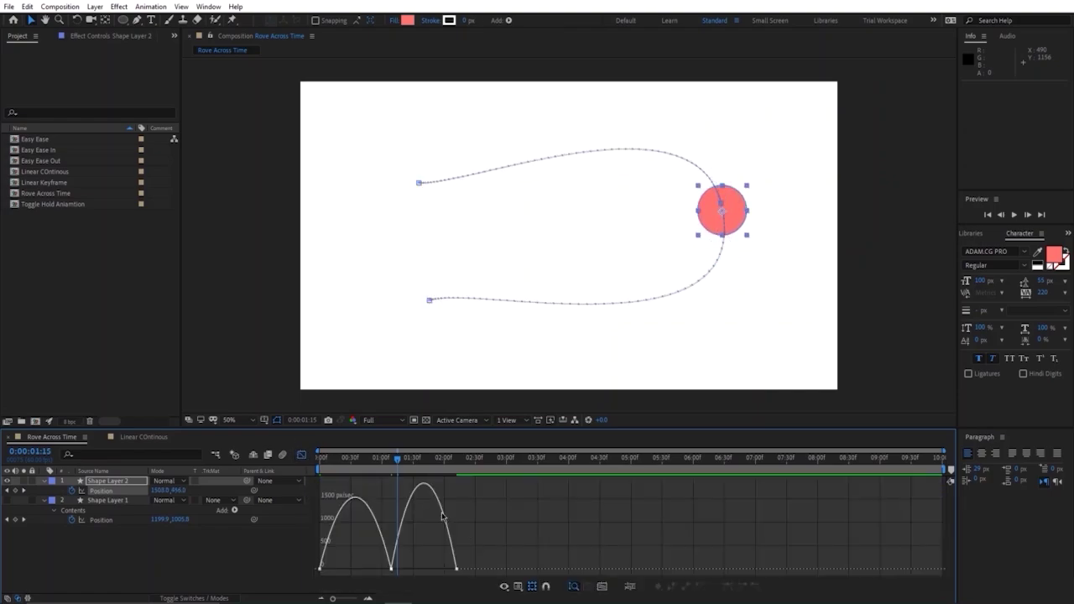
left_click(390, 570)
mouse_move(402, 571)
left_mouse_down()
mouse_move(368, 572)
mouse_move(423, 567)
left_mouse_up()
left_click(398, 571)
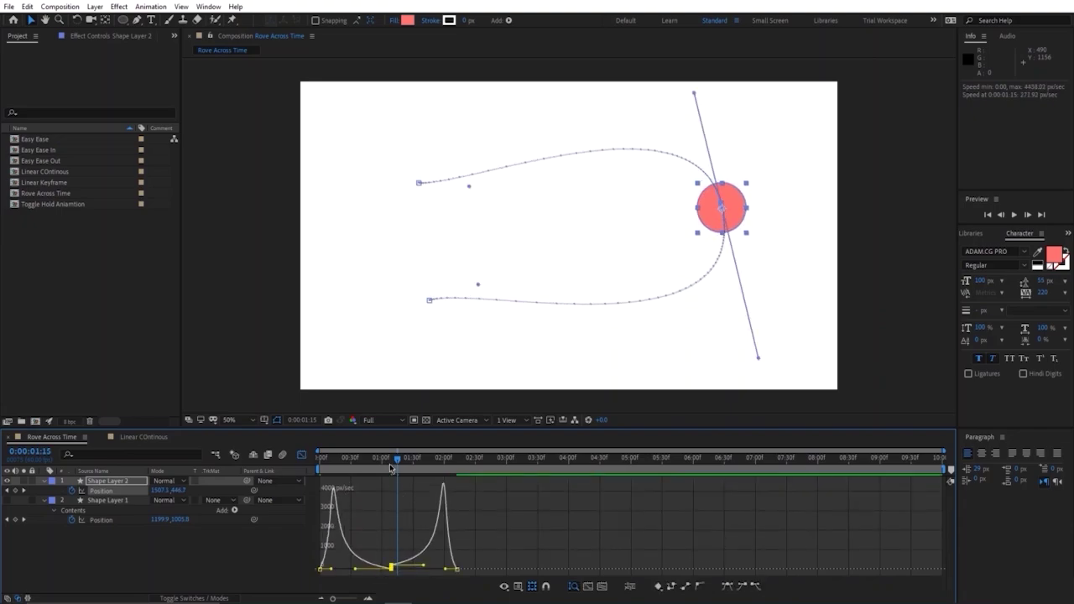
Bring the middle keyframe's outgoing speed back down to the zero line so it meets the incoming curve
left_click_drag(391, 459, 358, 460)
scroll(395, 530, "up", 2)
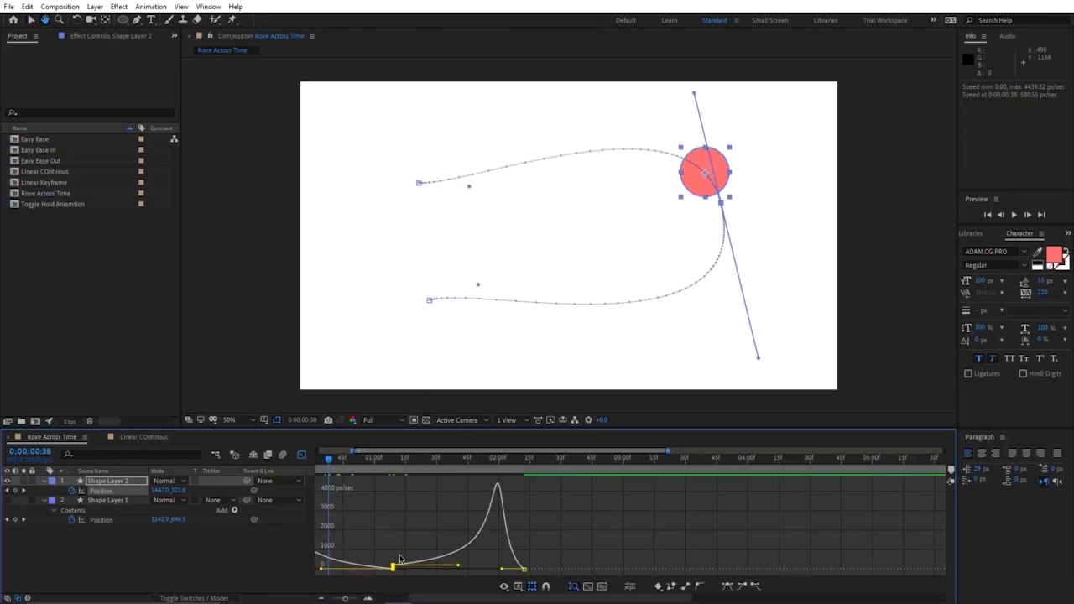
left_click_drag(398, 567, 402, 563)
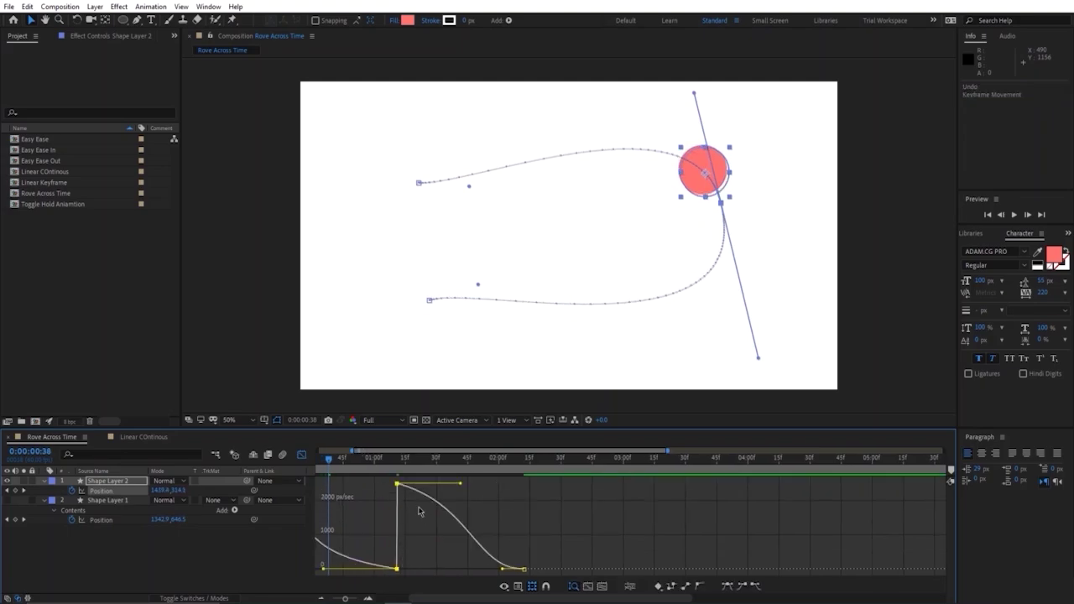
left_click_drag(394, 484, 392, 567)
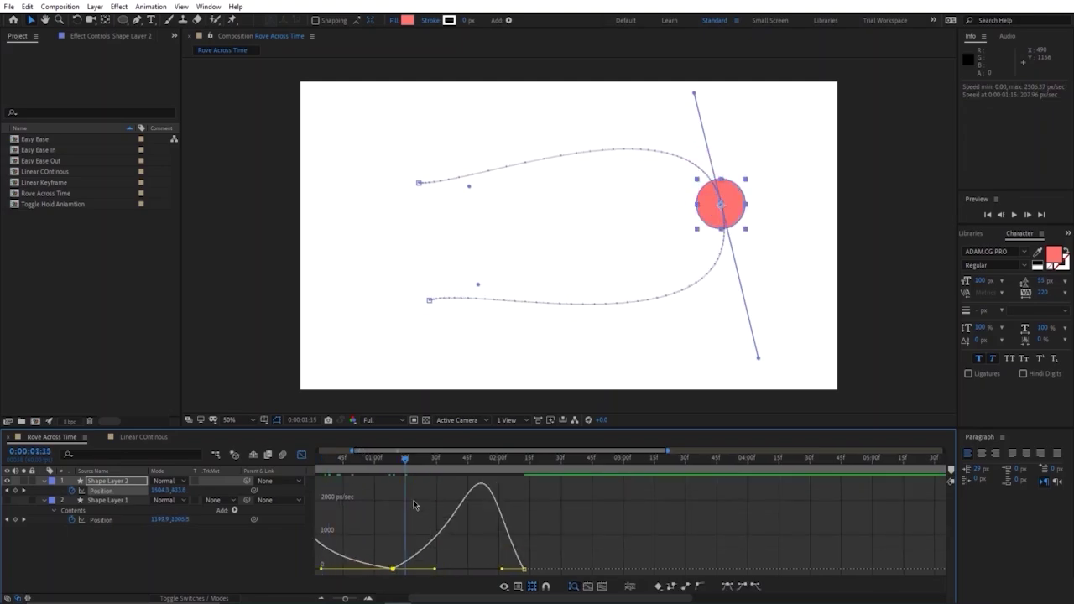
Preview the circle's movement with the reshaped speed curve and undo the middle keyframe's influence changes
key("space")
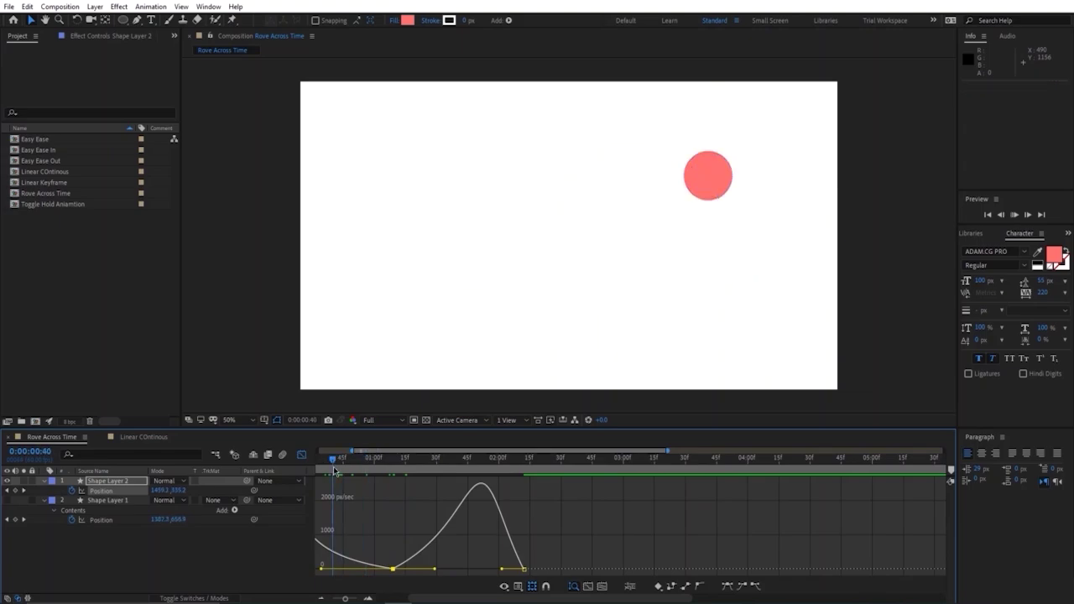
key("space")
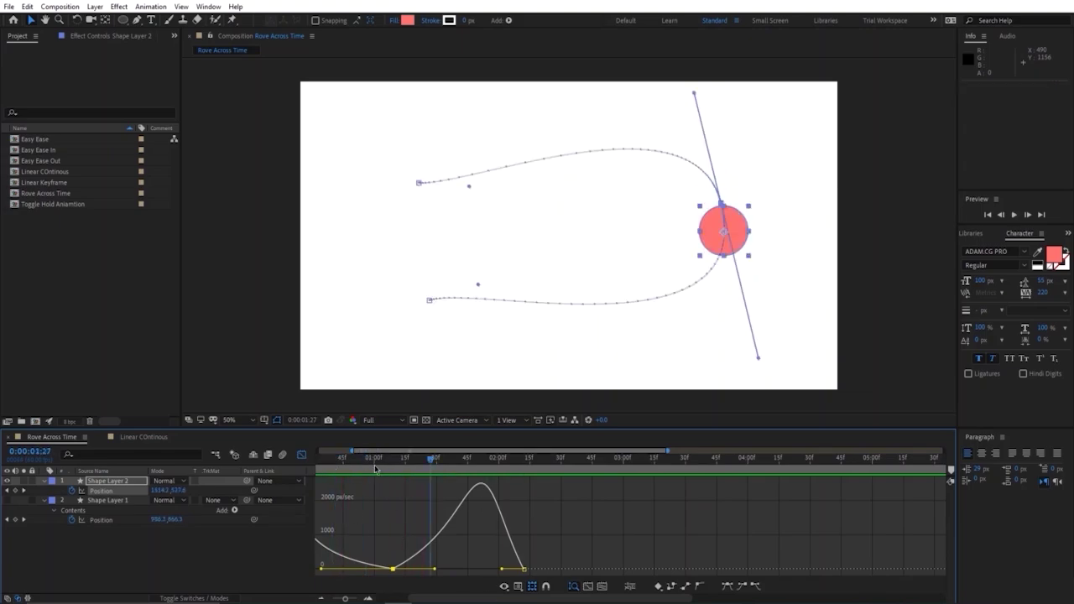
left_click(356, 462)
key("space")
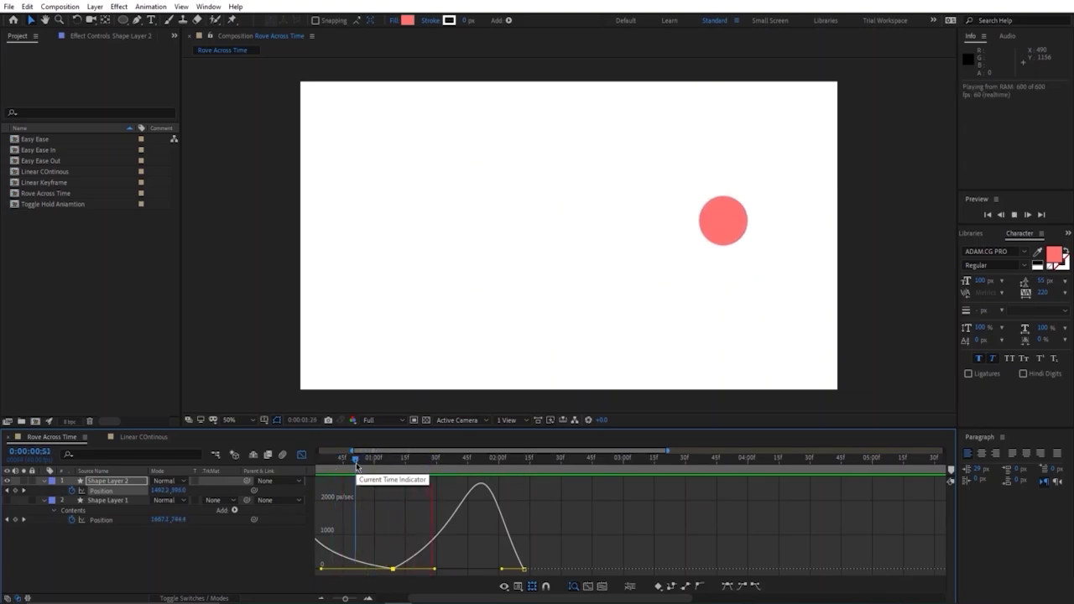
key("semicolon")
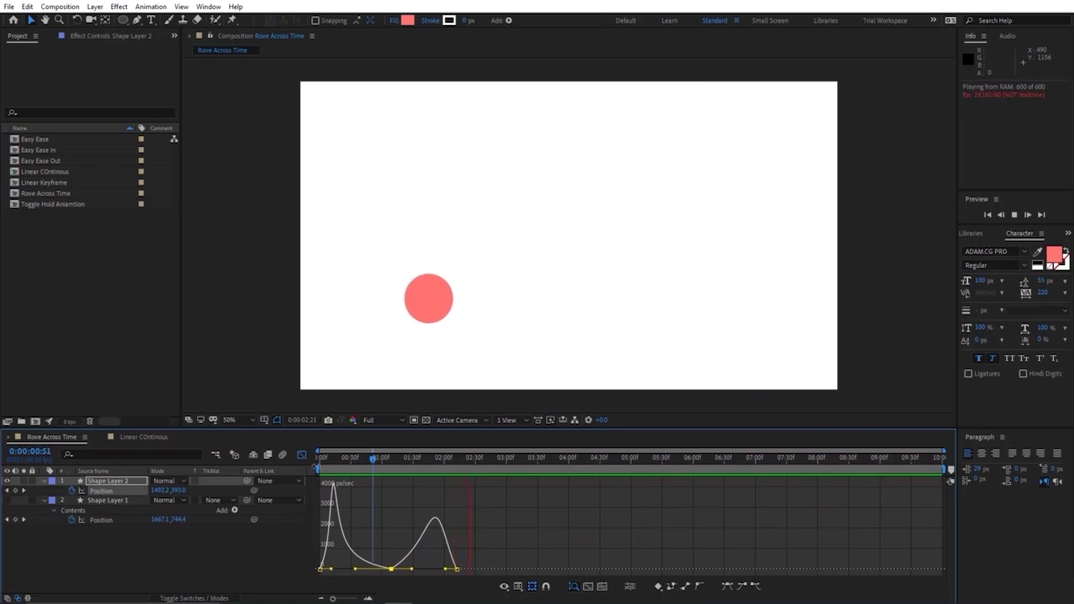
key("space")
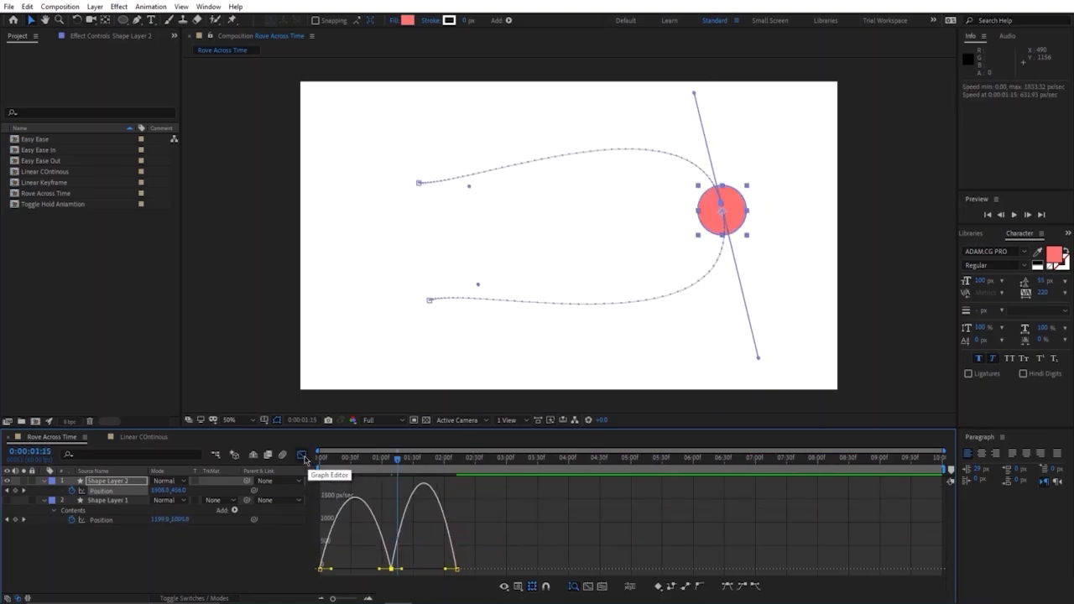
Return from the speed graph to the layer bars and apply Rove Across Time to all three of Shape Layer 2's Position keyframes
left_click(302, 454)
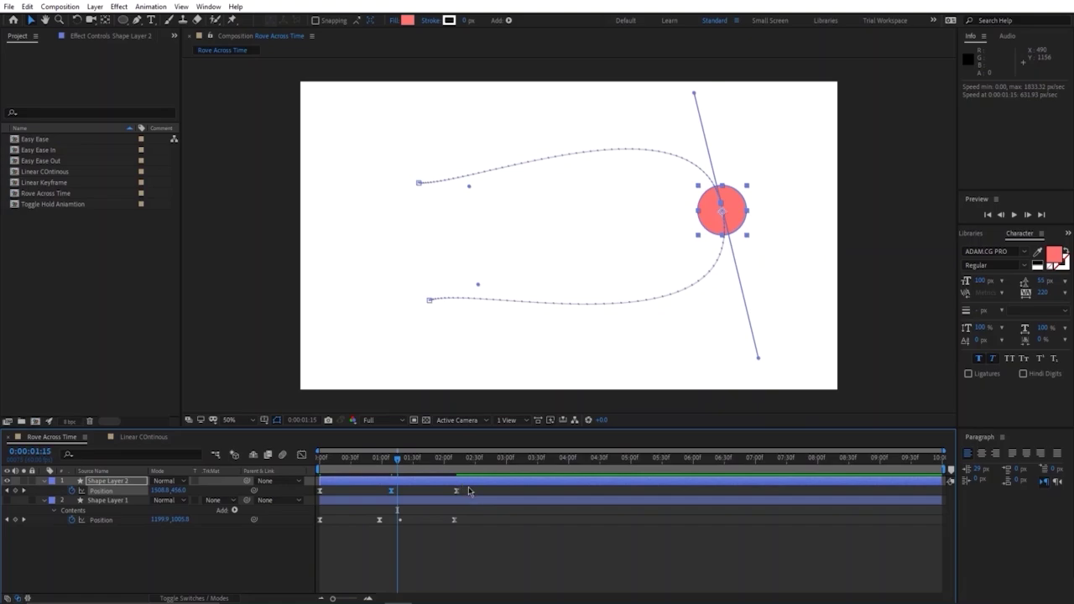
left_click_drag(468, 486, 320, 495)
right_click(321, 495)
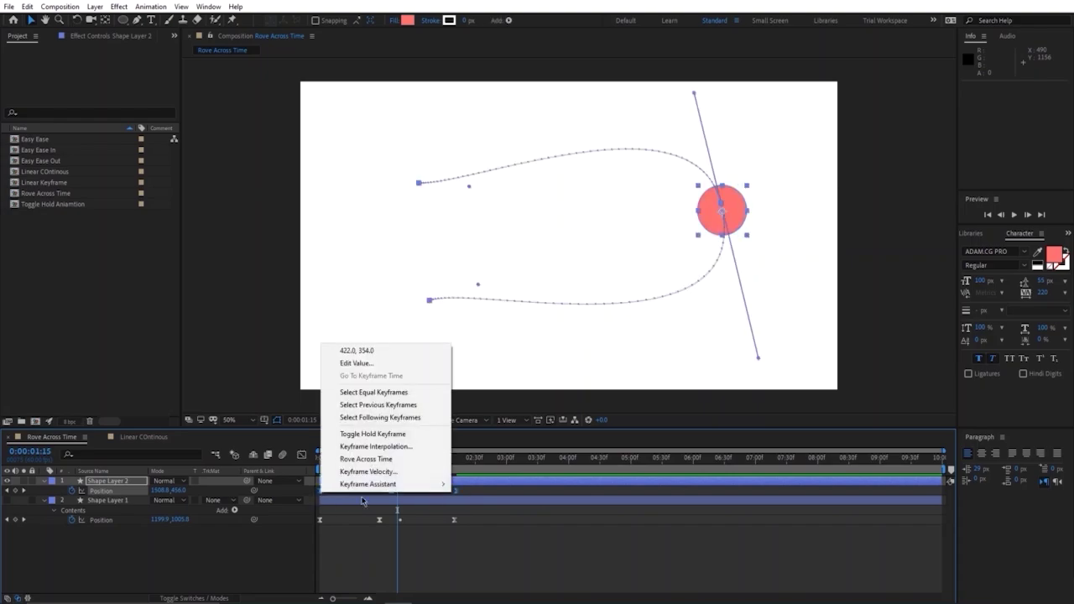
left_click(366, 459)
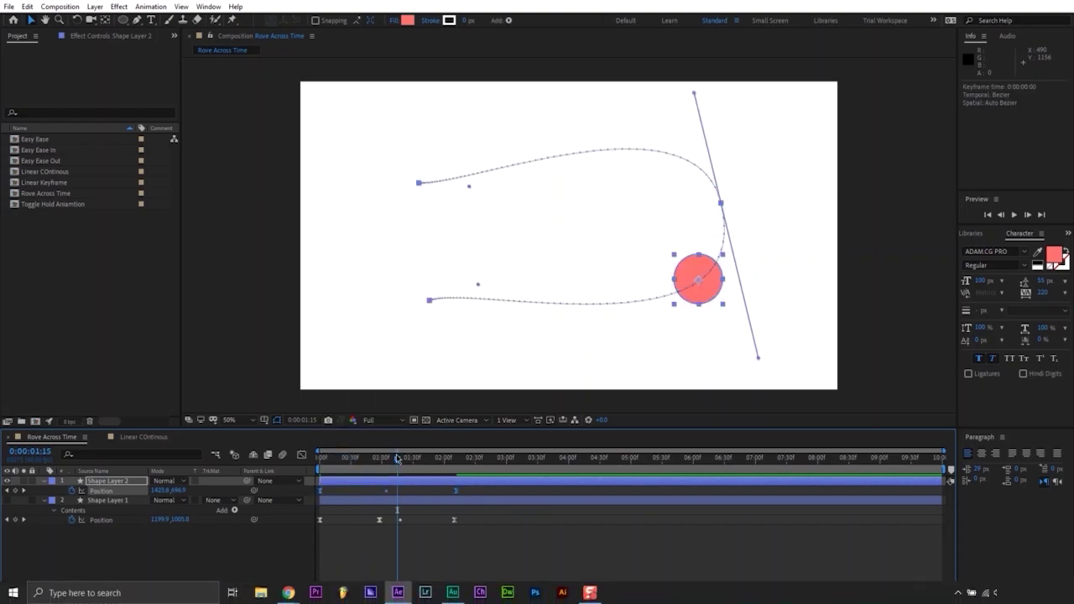
Preview the roving animation from the start of the composition and deselect the layer
left_click_drag(397, 458, 319, 458)
key("space")
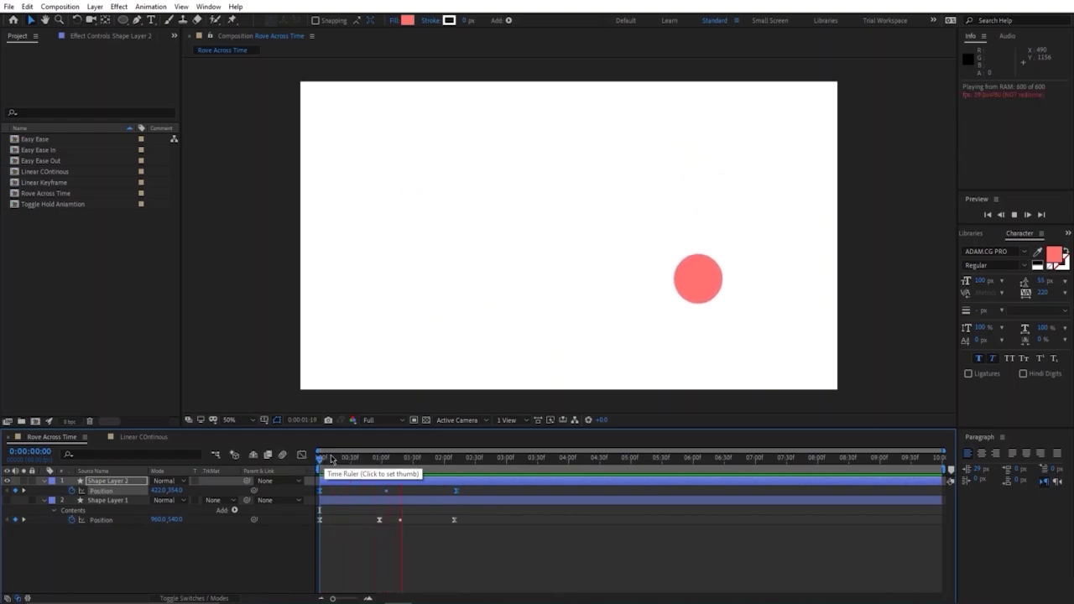
key("space")
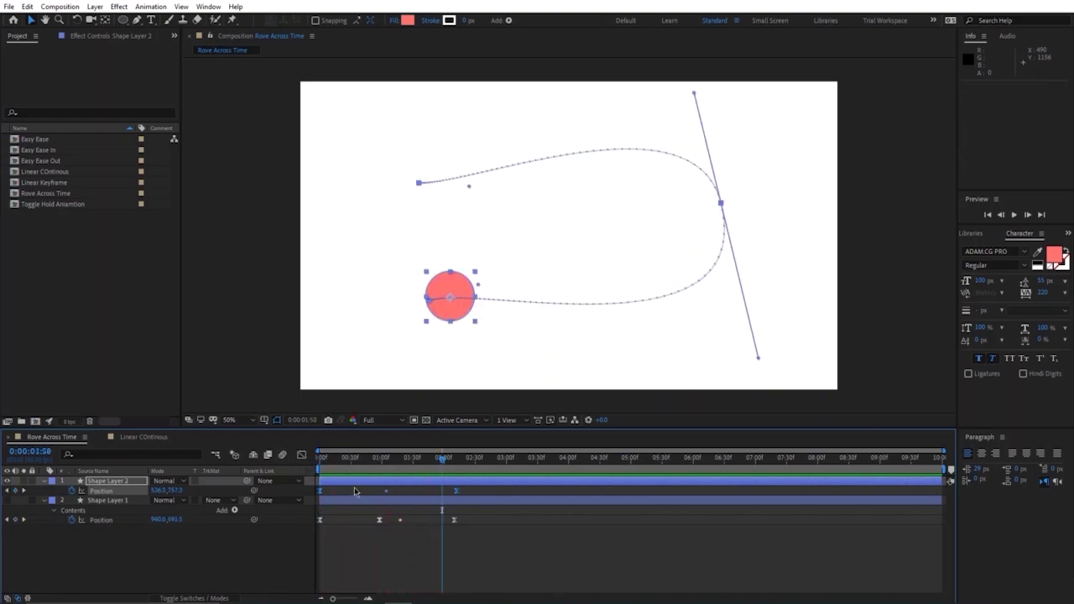
left_click(354, 487)
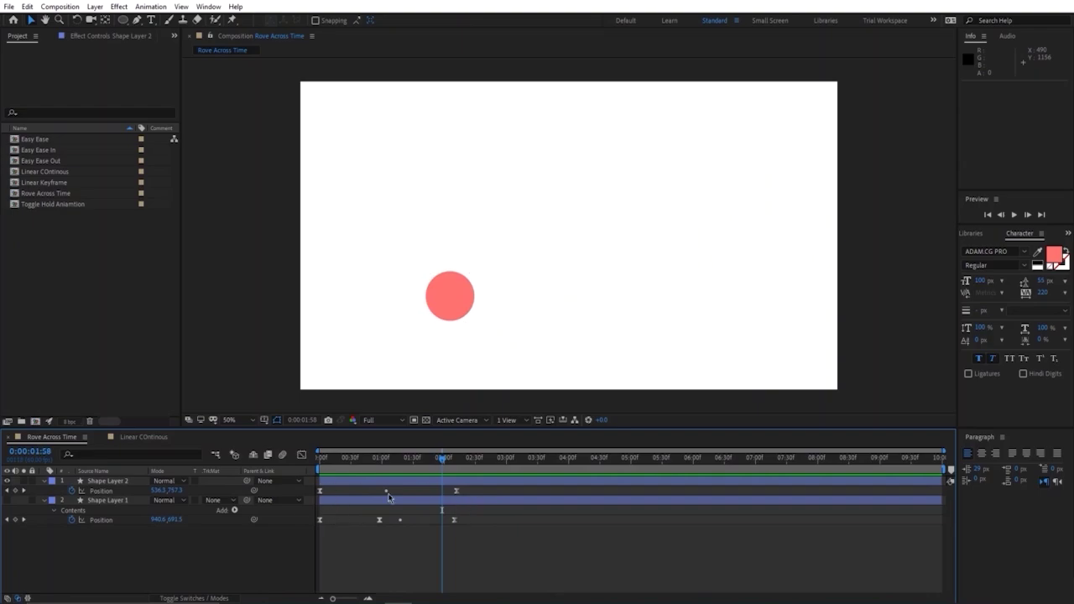
Try reshaping Shape Layer 2's speed graph into a sharp peak at the middle keyframe, and preview the movement from the start
left_click_drag(475, 493, 310, 503)
left_click(301, 454)
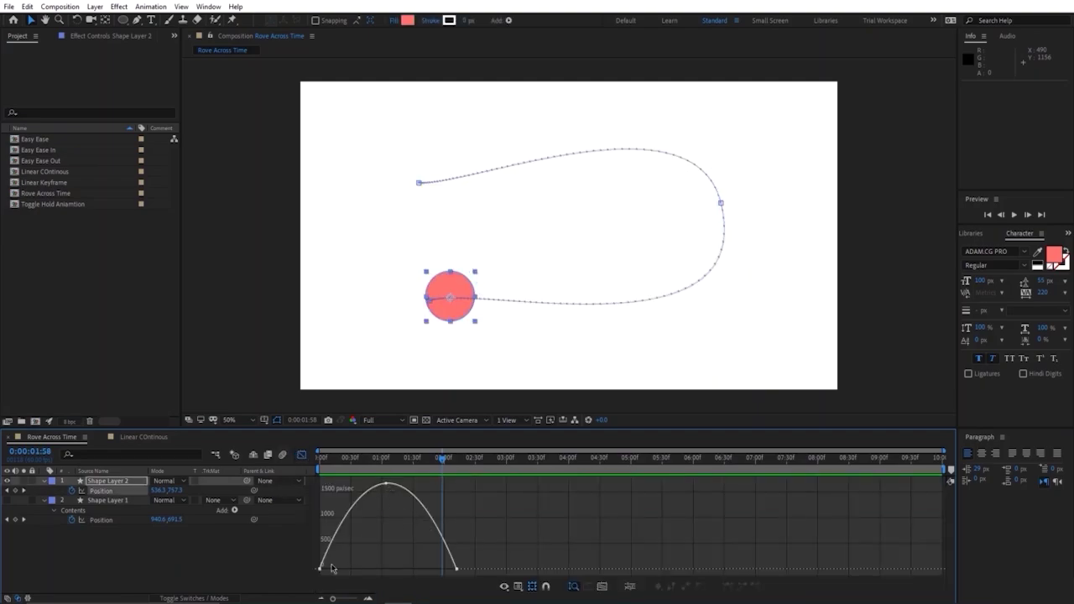
left_click(386, 487)
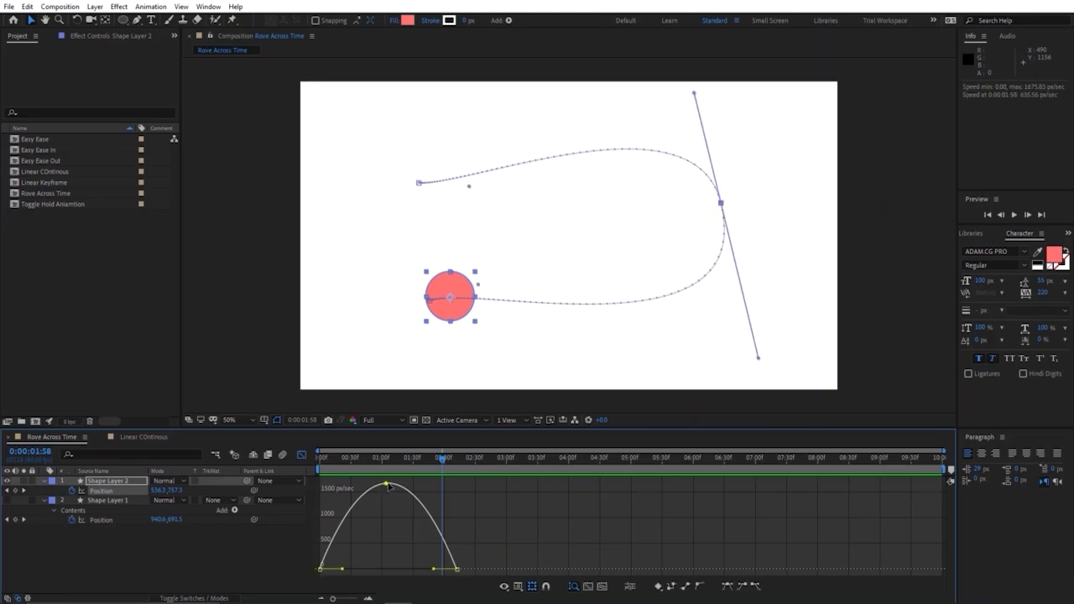
left_click_drag(388, 486, 297, 459)
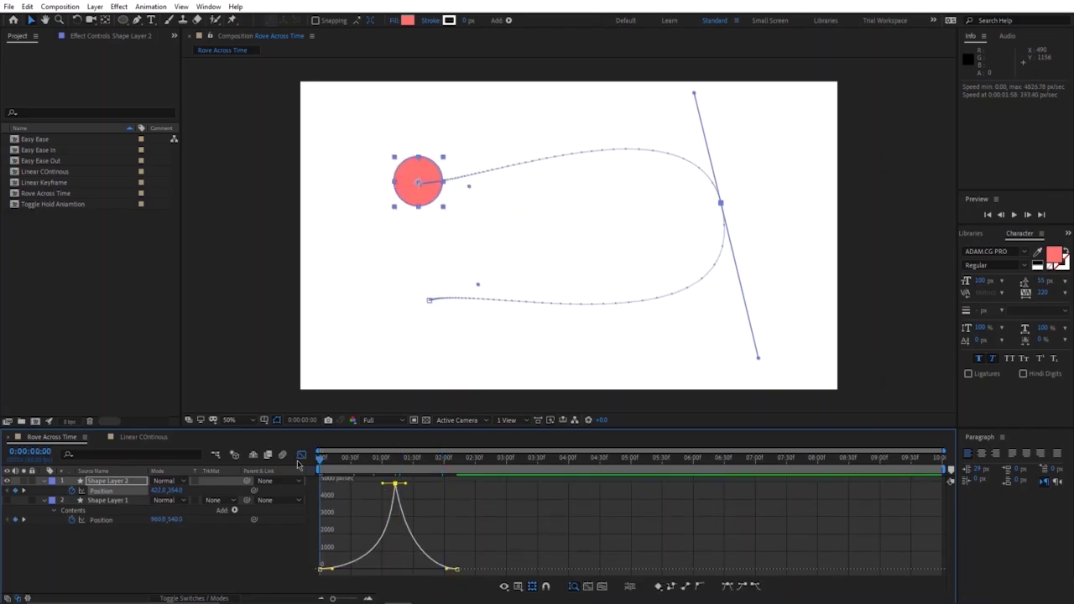
key("space")
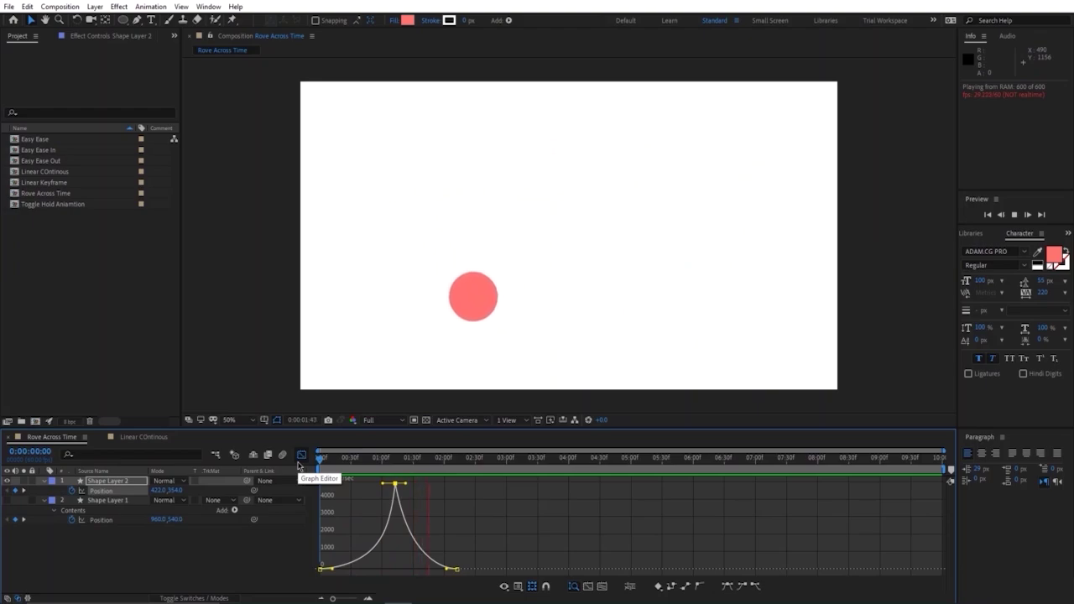
key("space")
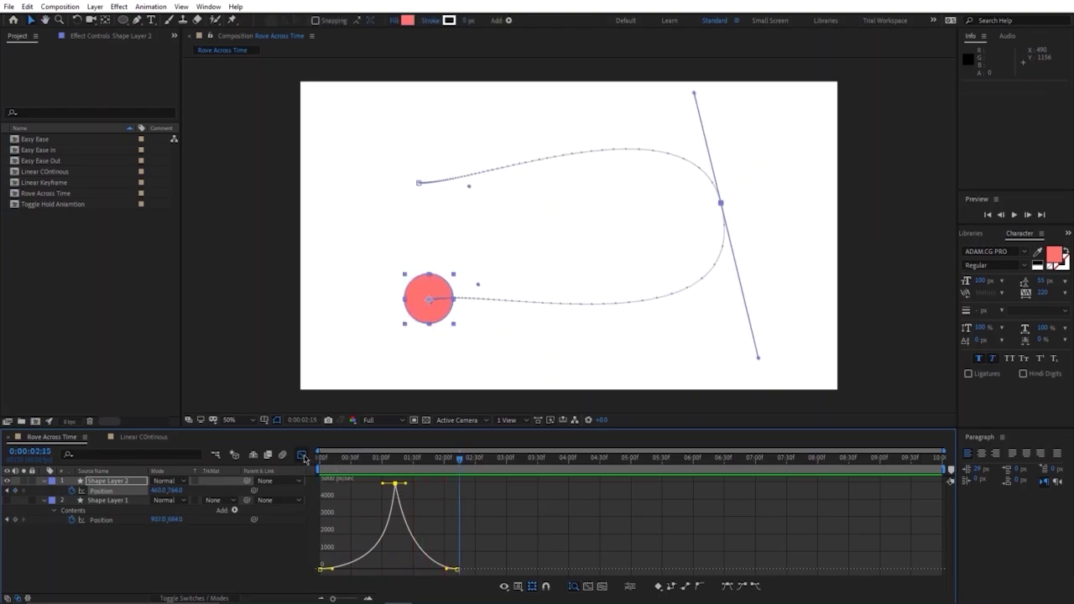
left_click(303, 455)
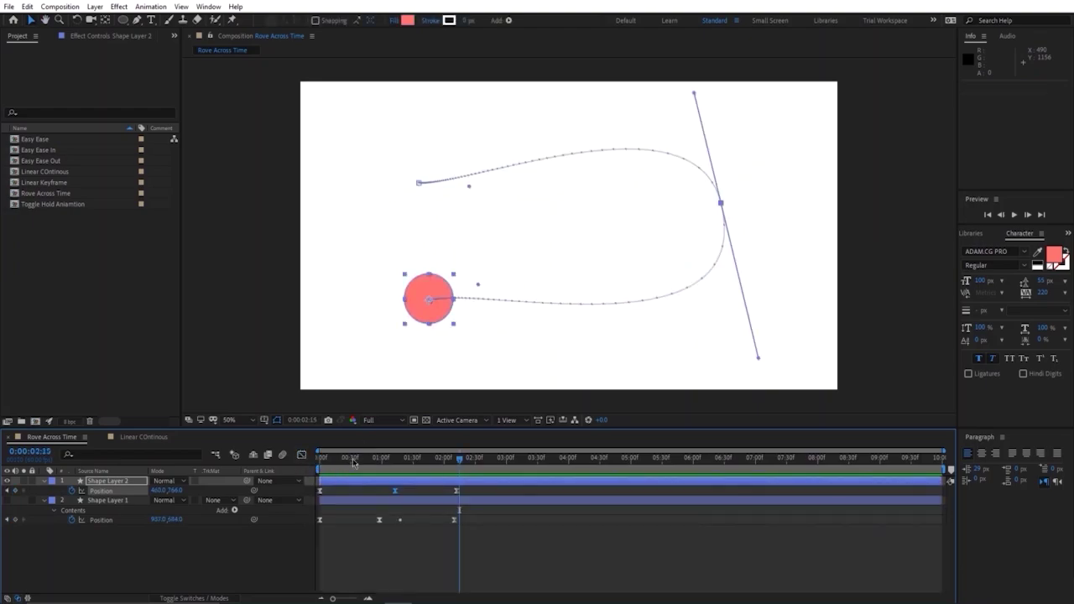
left_click(418, 560)
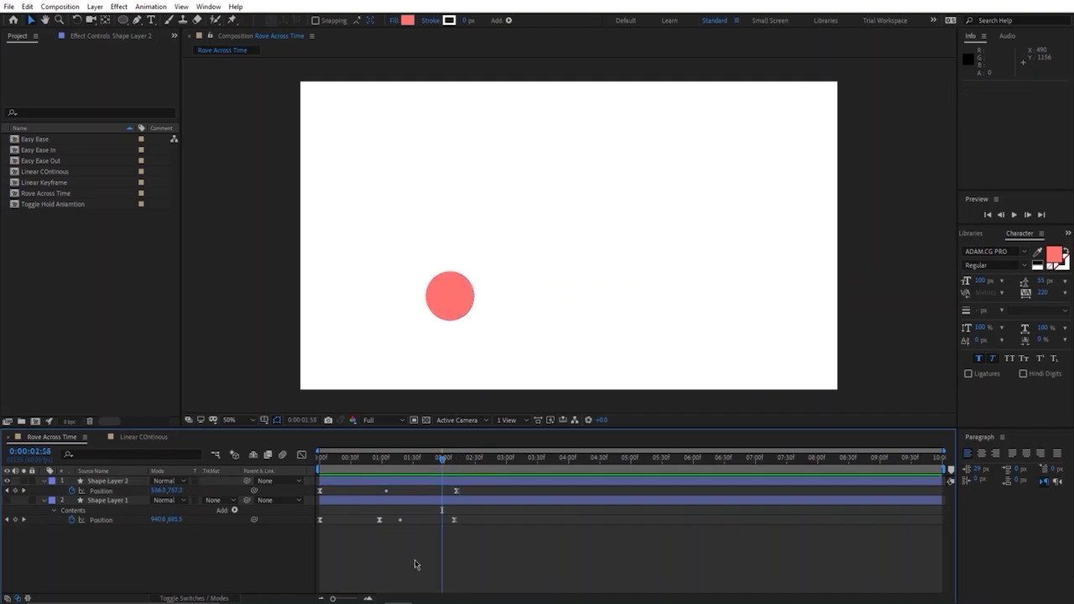
Close the Rove Across Time composition and preview the Linear COntinous animation from its start
left_click(7, 437)
left_click(421, 241)
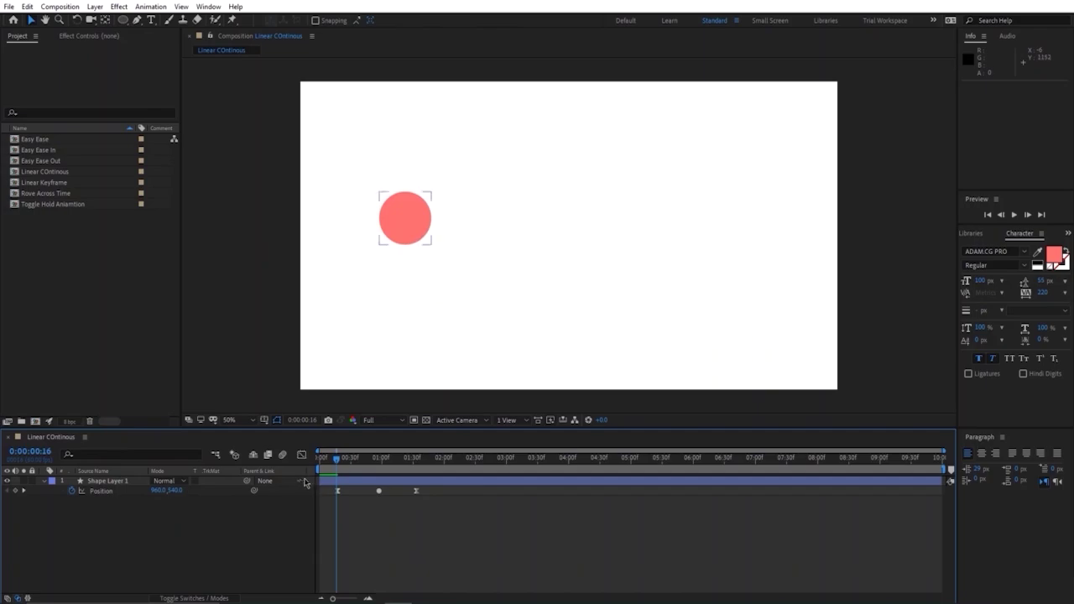
left_click(340, 459)
left_click_drag(340, 459, 319, 459)
key("space")
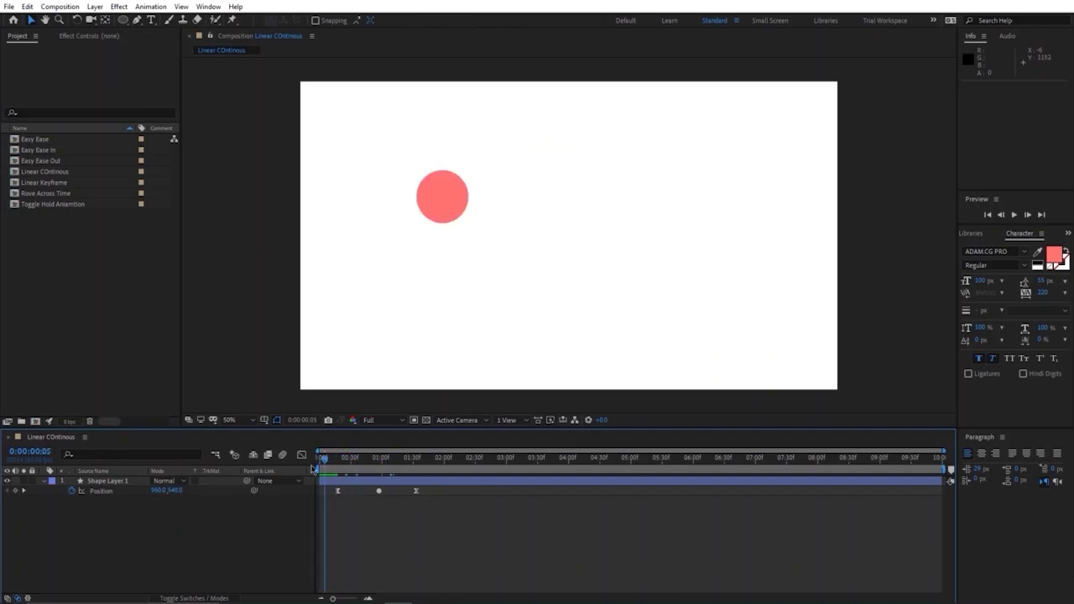
key("space")
key("space")
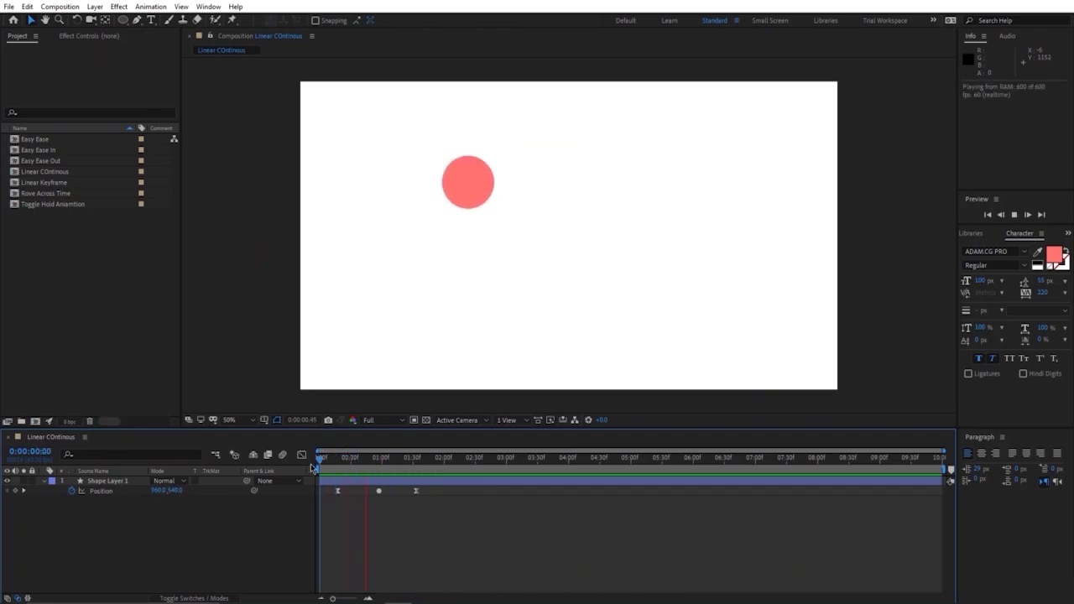
key("space")
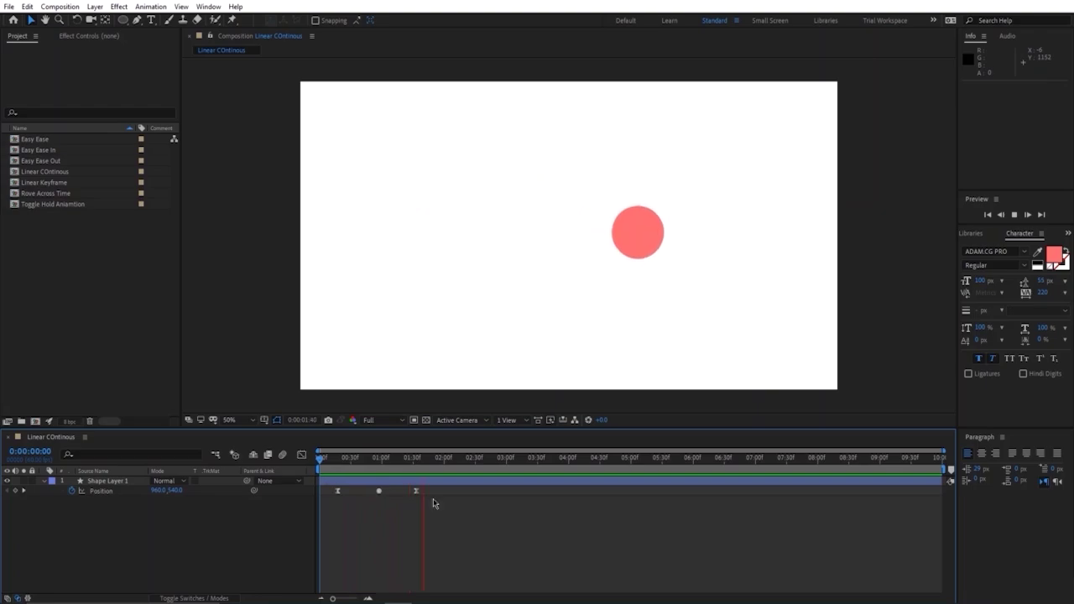
Adjust the middle keyframe in Shape Layer 1's Position speed graph and return to the layer bars
left_click_drag(443, 489, 324, 504)
left_click(301, 453)
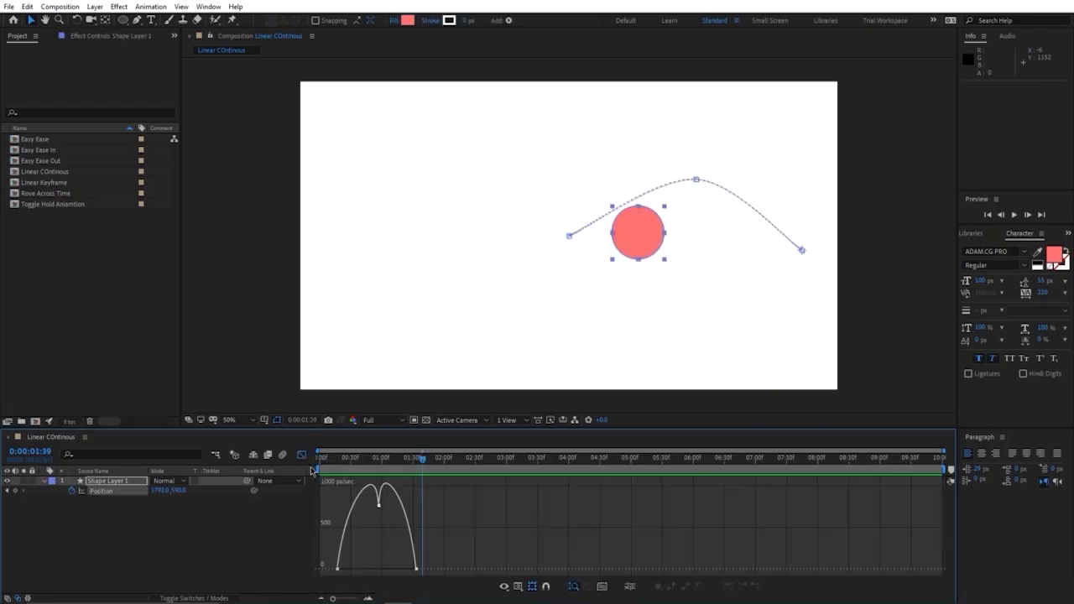
left_click(378, 506)
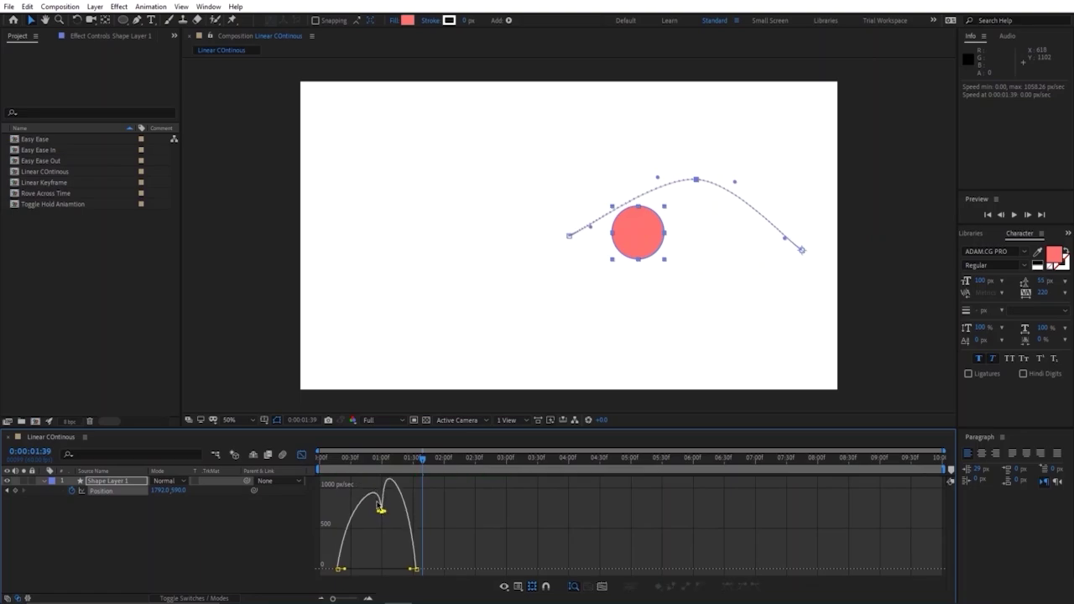
left_click(301, 453)
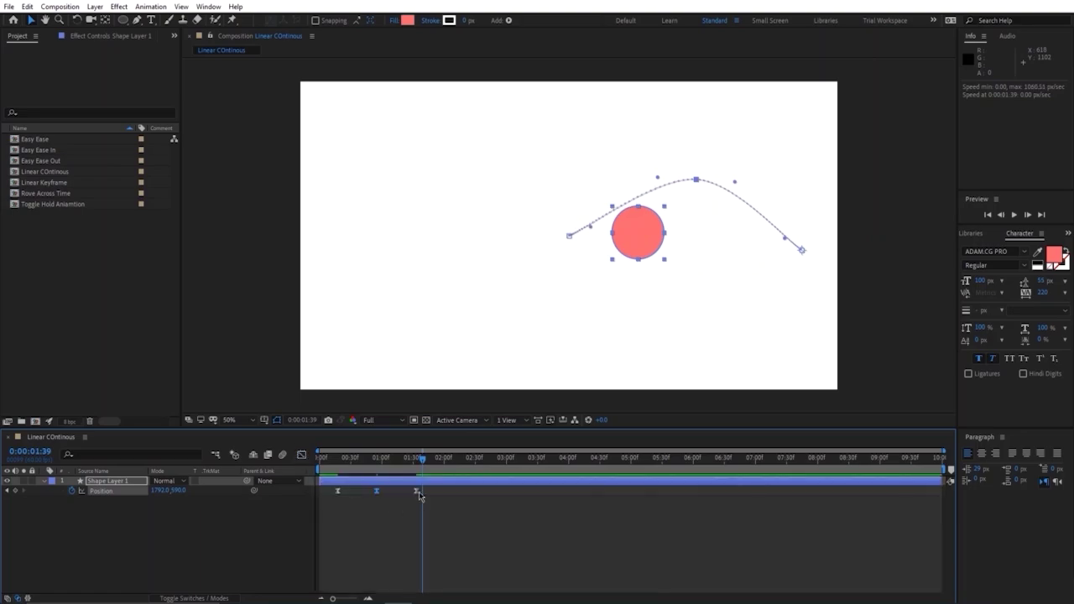
Hide Shape Layer 1 and draw a circle about 186 px wide on a new shape layer near the canvas's left side
left_click(6, 483)
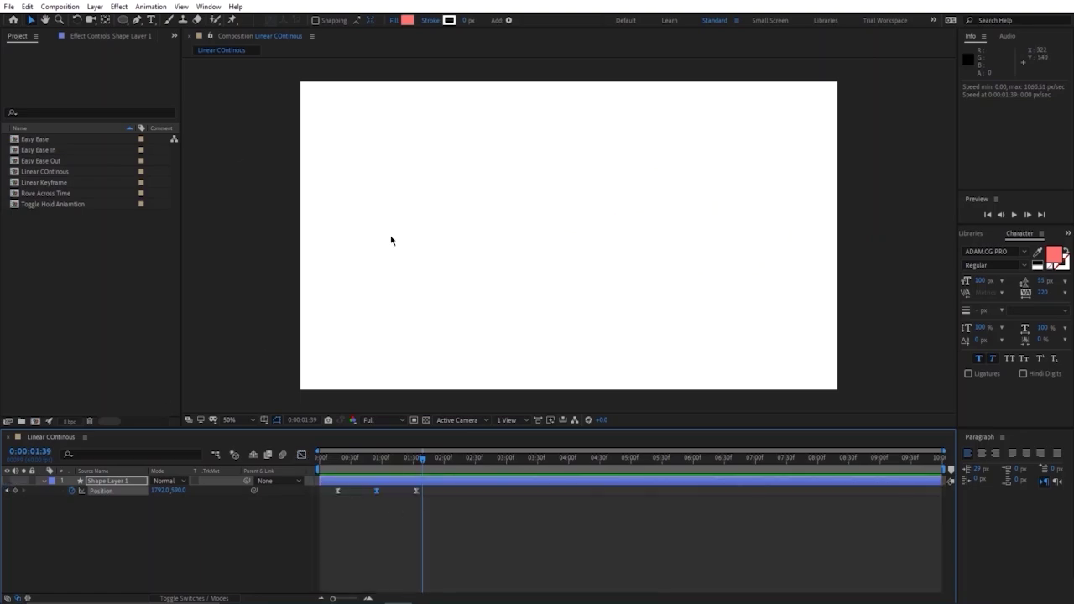
key("q")
left_click_drag(397, 218, 446, 266)
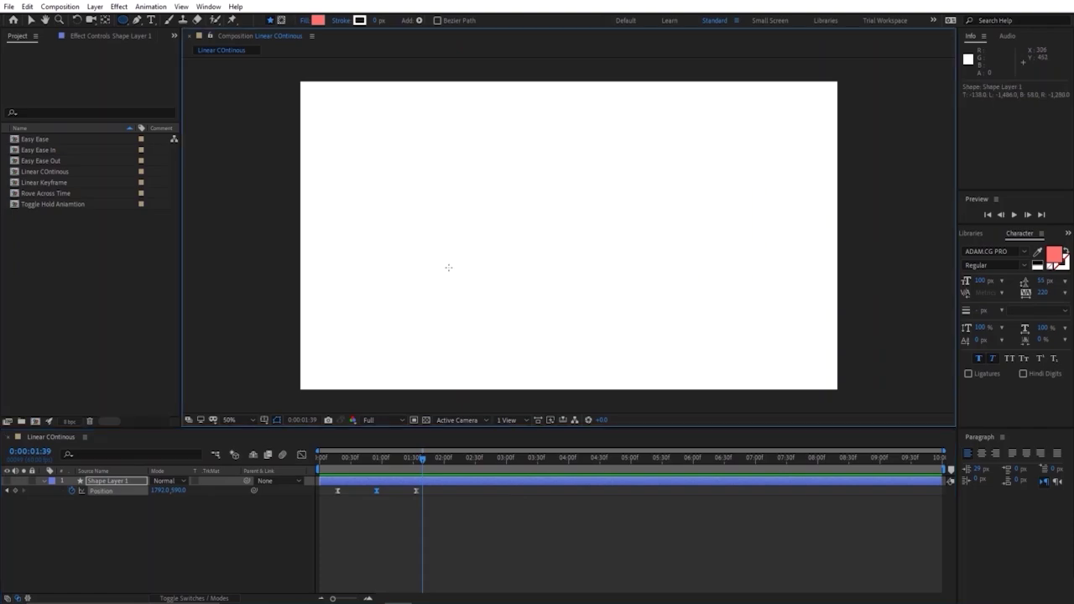
left_click(179, 559)
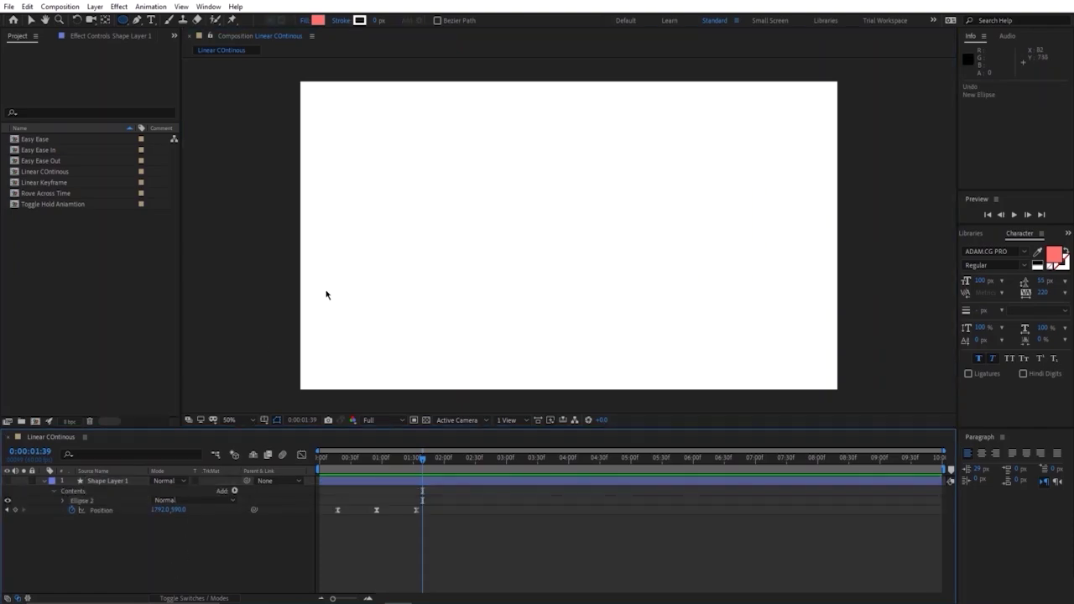
left_click_drag(352, 222, 406, 276)
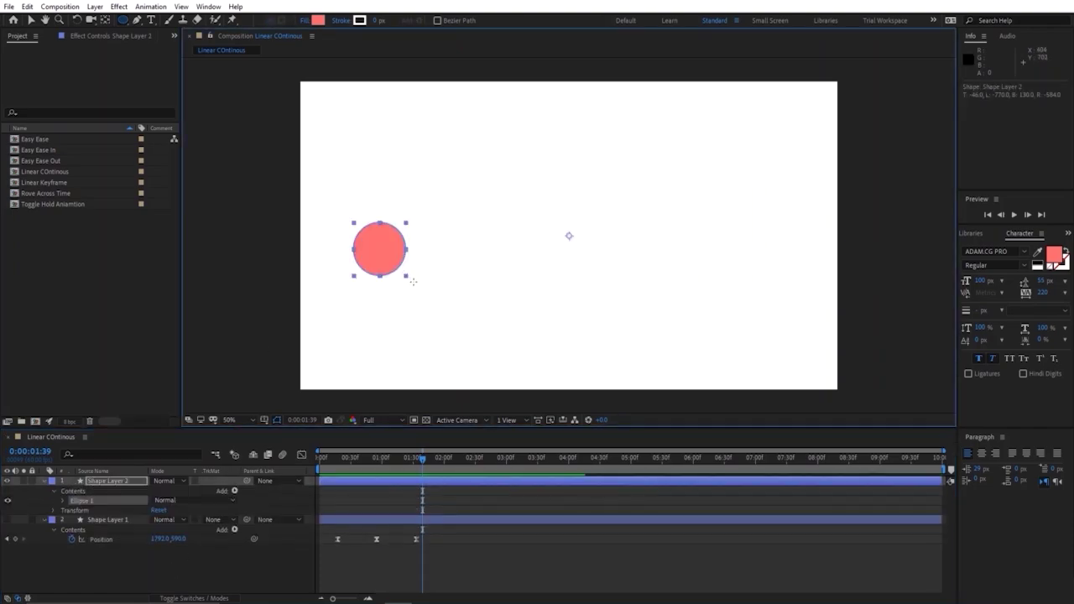
Centre the anchor point on the new circle, move the circle to about 360, 354, and reveal the layer's Position property
key("v")
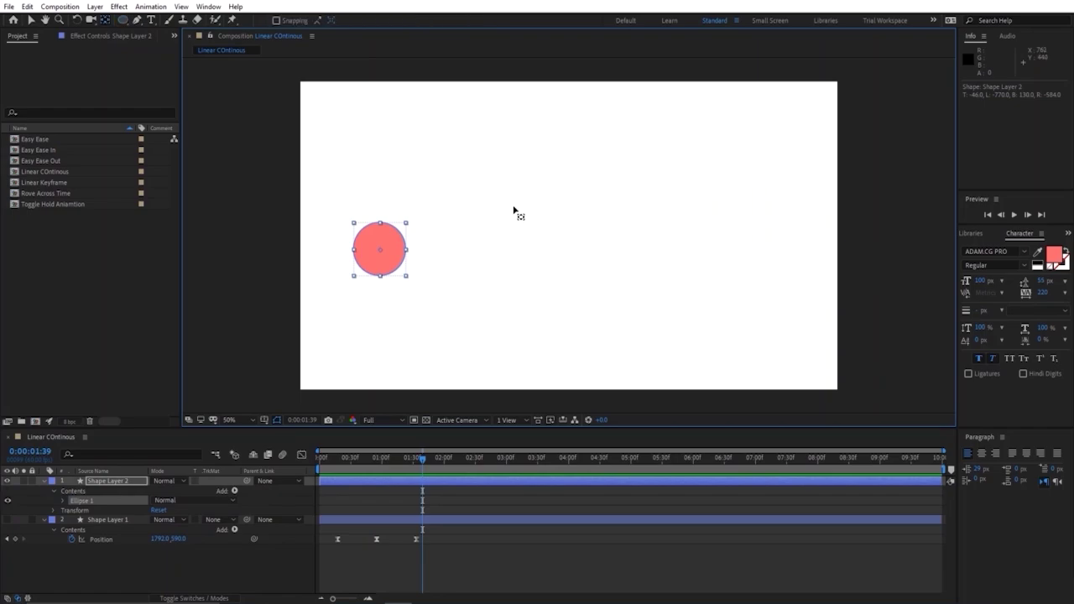
left_click(492, 234)
left_click(394, 245)
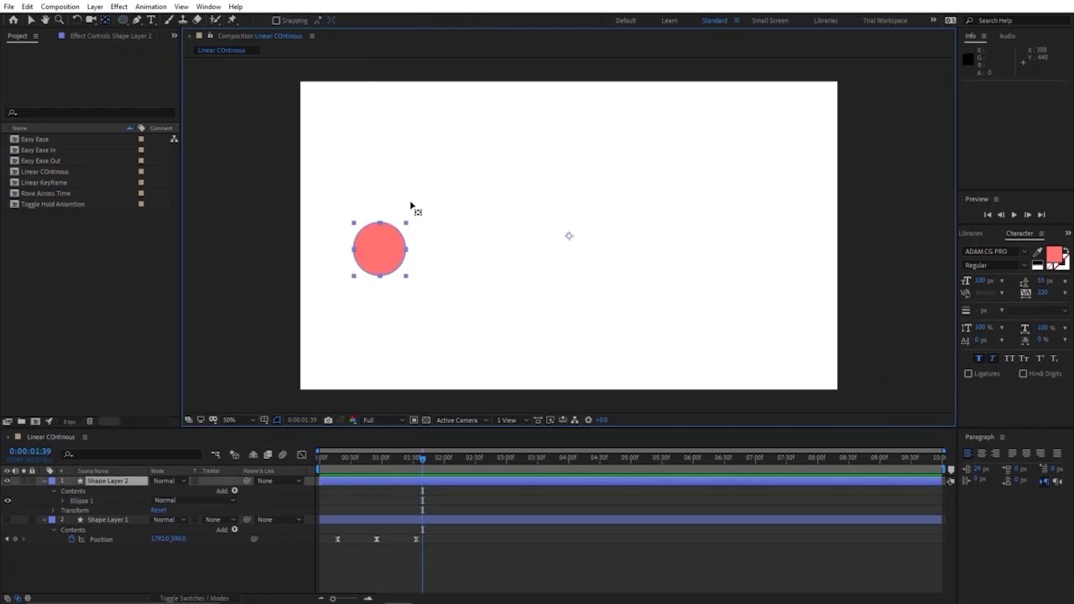
mouse_move(573, 239)
left_mouse_down()
mouse_move(503, 257)
mouse_move(382, 254)
mouse_move(417, 175)
left_mouse_up()
key("v")
key("p")
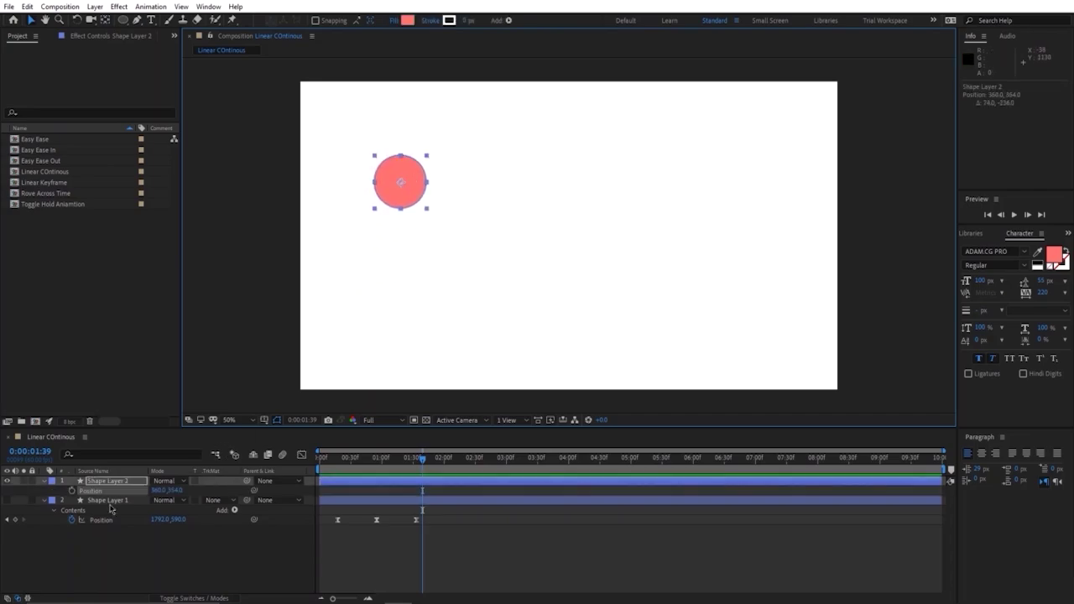
Keyframe Shape Layer 2's Position at 0:00:01:39, 0:00:02:26 and 0:00:04:35, ending at about 348, 870, and lengthen the middle path point's outgoing handle
left_click(72, 490)
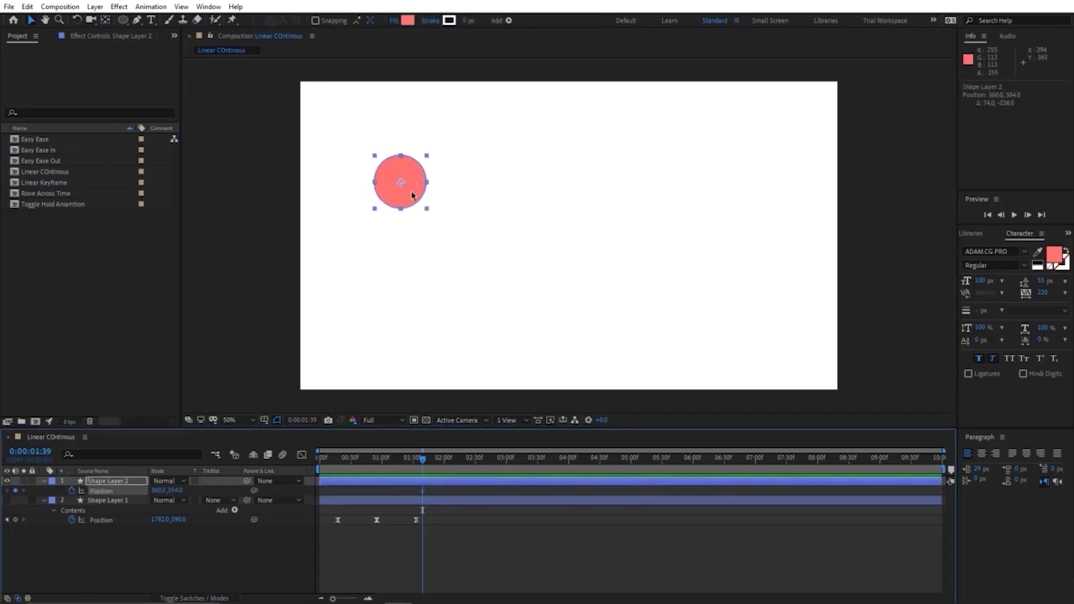
left_click_drag(423, 457, 470, 458)
left_click_drag(388, 200, 397, 332)
left_click(604, 457)
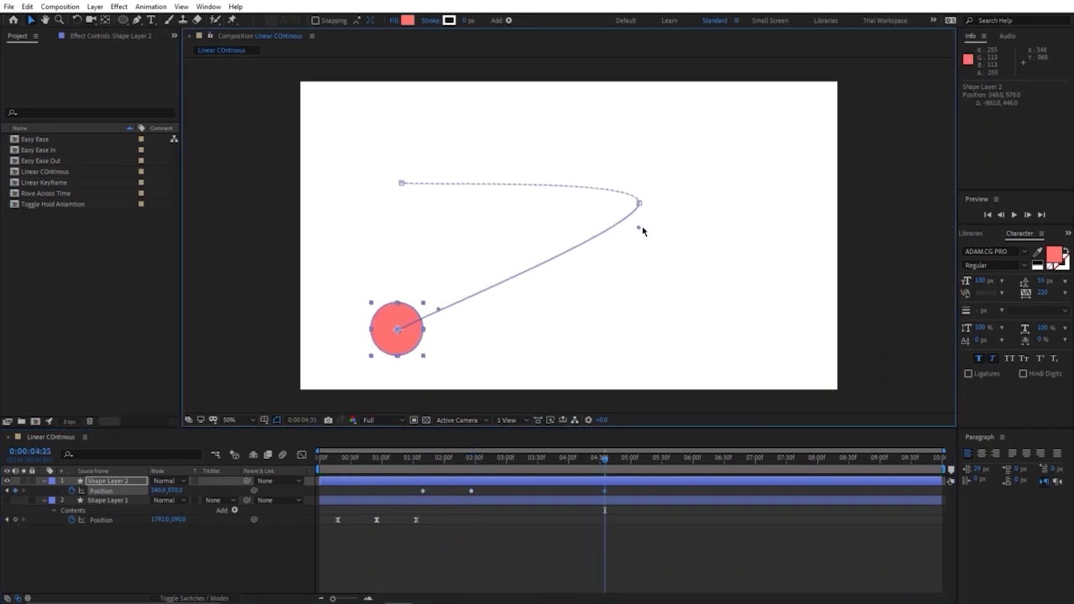
left_click_drag(639, 228, 644, 259)
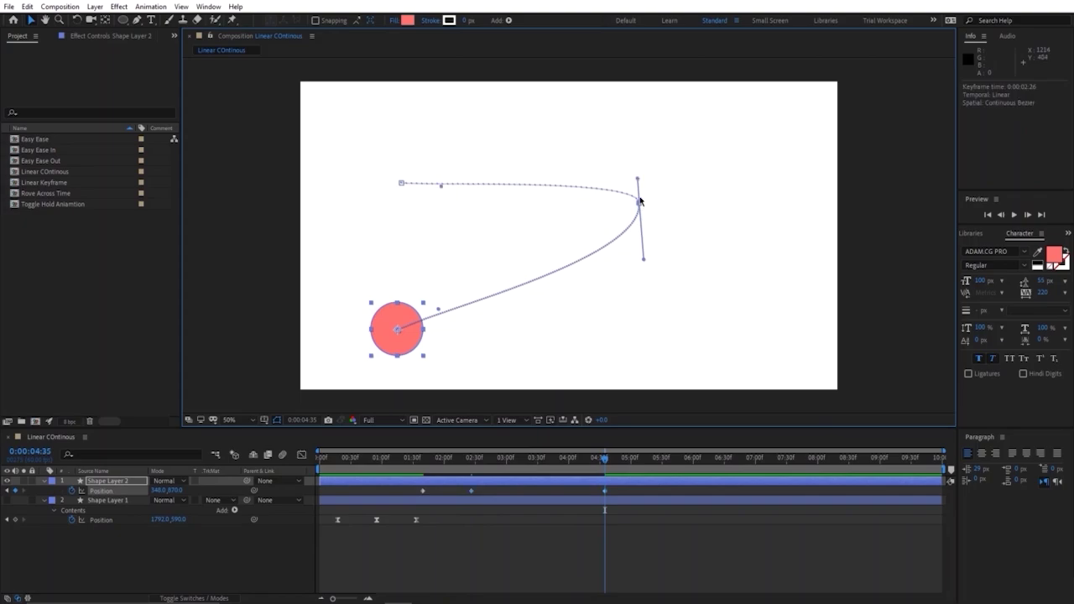
Lengthen the middle path point's incoming handle, move Shape Layer 2's last Position keyframe to 0:00:03:11, and preview the motion
left_click_drag(637, 181, 633, 121)
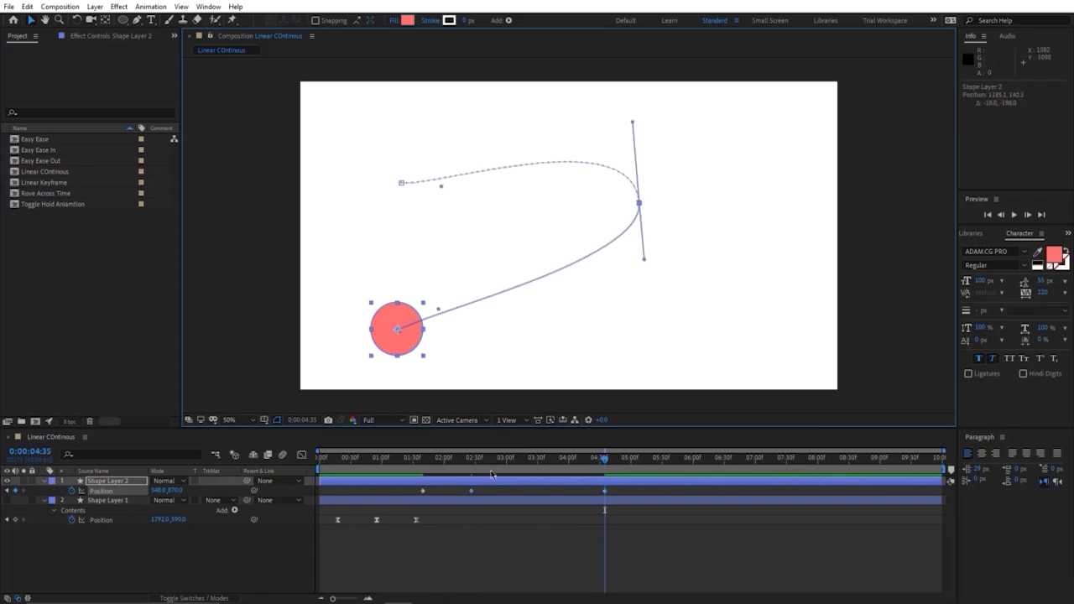
left_click_drag(604, 491, 518, 489)
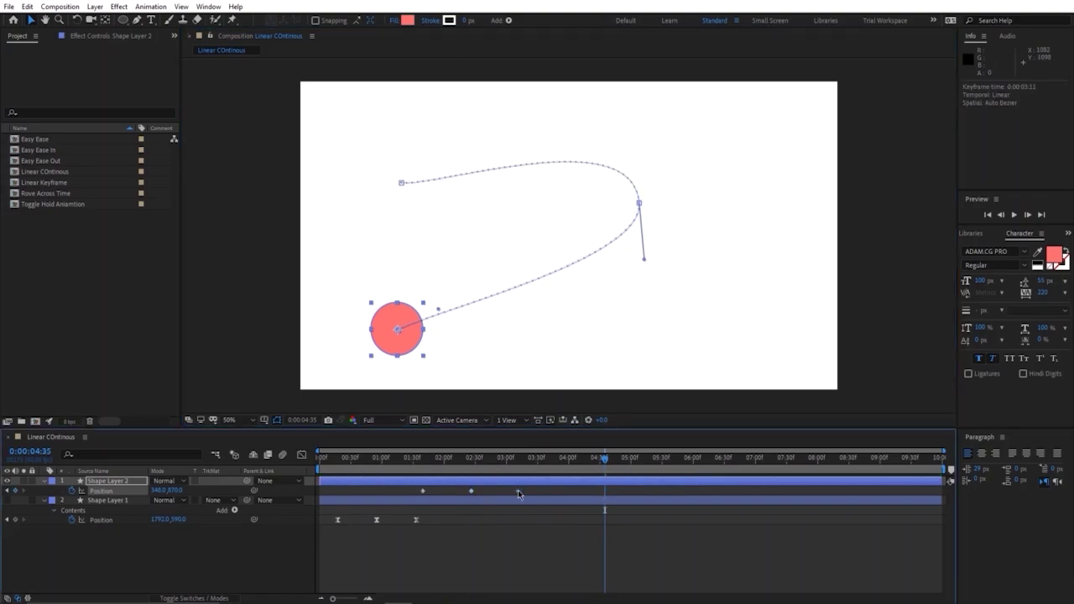
left_click(426, 460)
key("space")
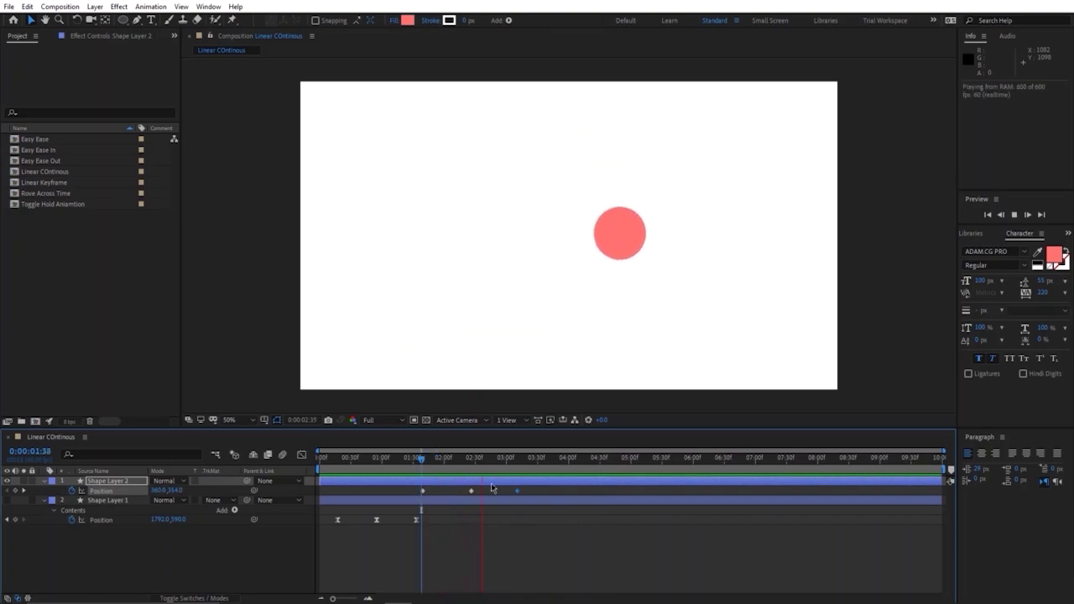
key("space")
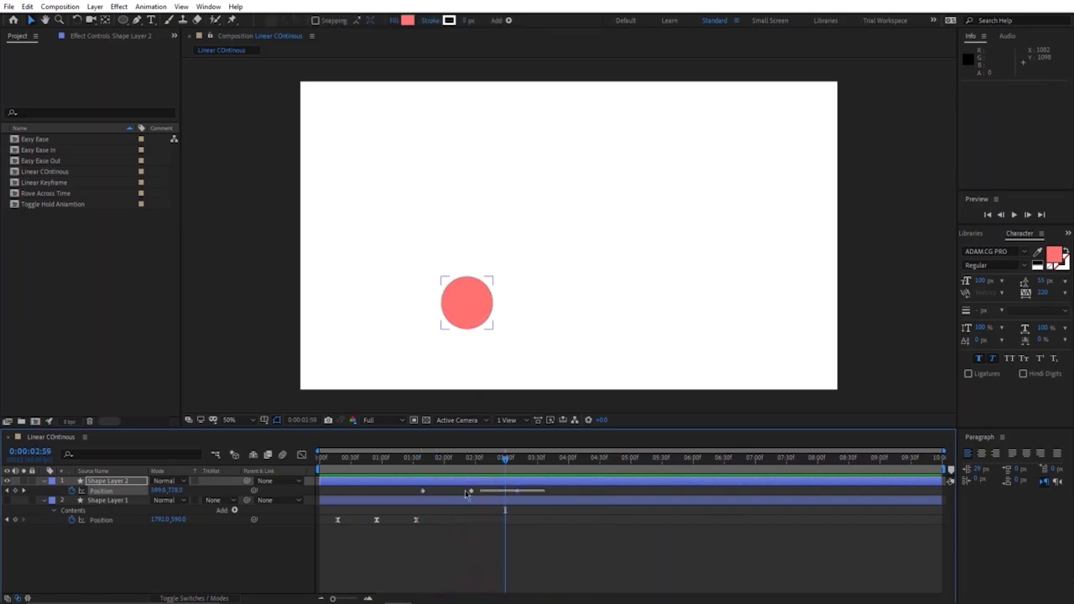
Apply Easy Ease to Shape Layer 2's three Position keyframes, show their speed graph, and preview the motion
key("F9")
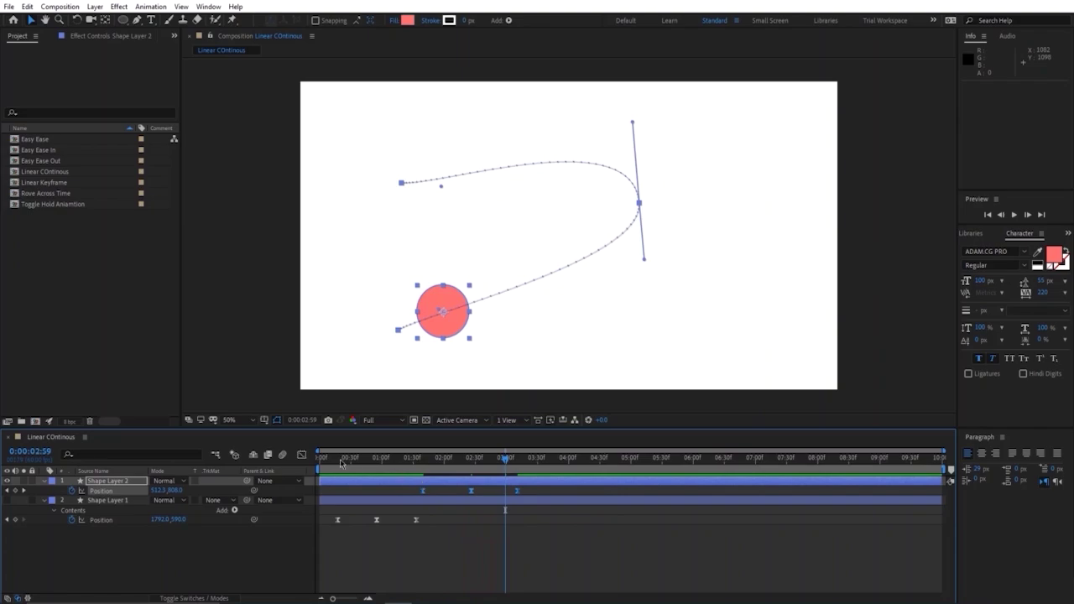
left_click(303, 455)
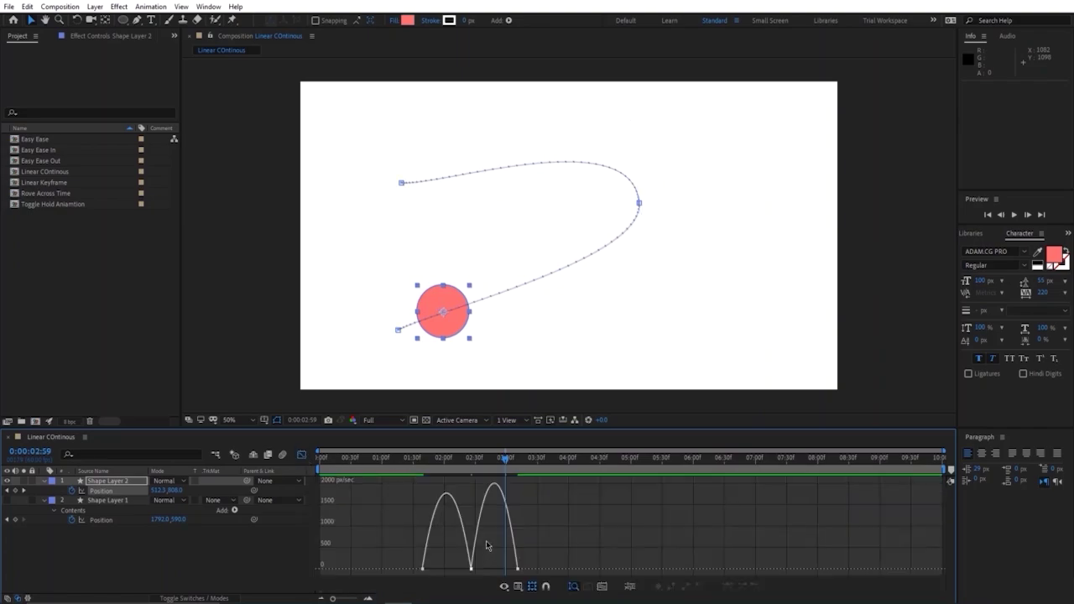
scroll(486, 540, "up", 2)
left_click(459, 566)
key("space")
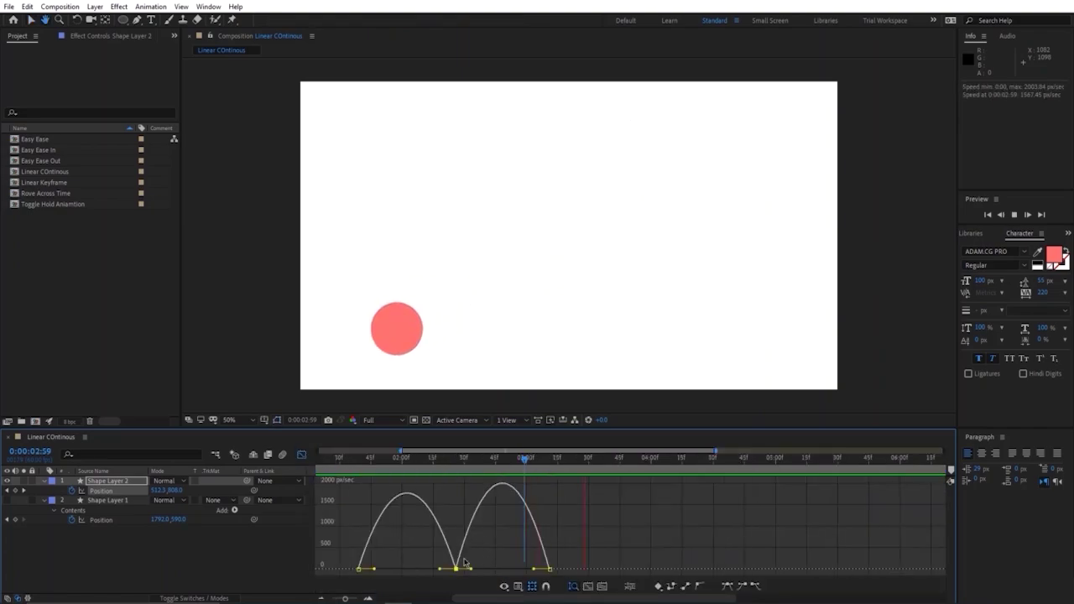
key("space")
Try raising the outgoing speed of the middle Position keyframe in the speed graph, and undo it
left_click_drag(454, 569, 455, 549)
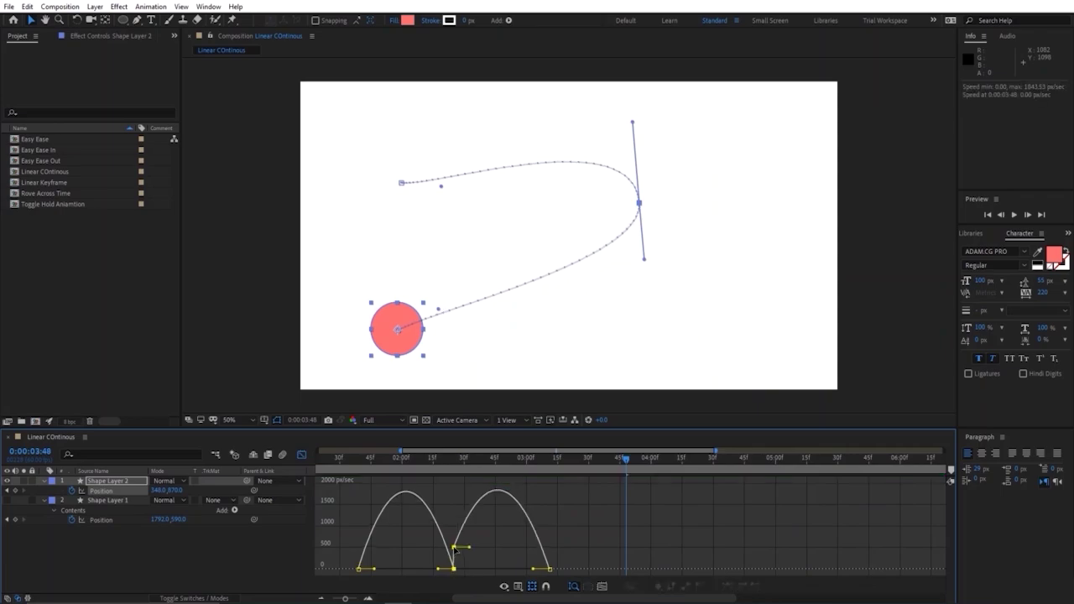
left_click(458, 551)
mouse_move(459, 546)
left_mouse_down()
mouse_move(436, 556)
mouse_move(436, 543)
mouse_move(457, 549)
mouse_move(445, 553)
mouse_move(459, 547)
left_mouse_up()
key("ctrl+z")
key("ctrl+z")
key("ctrl+z")
key("ctrl+z")
key("ctrl+z")
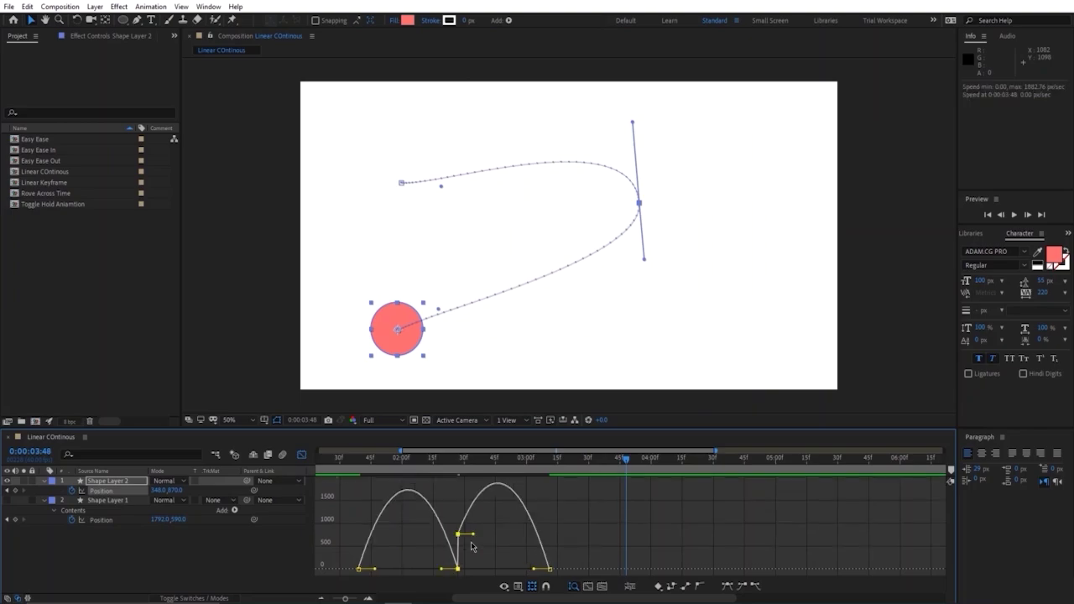
Reselect Shape Layer 2's Position keyframes and, in the speed graph, shift the middle one to 0:00:02:30 with an outgoing speed of about 1000 px/sec
left_click(301, 454)
left_click(469, 492)
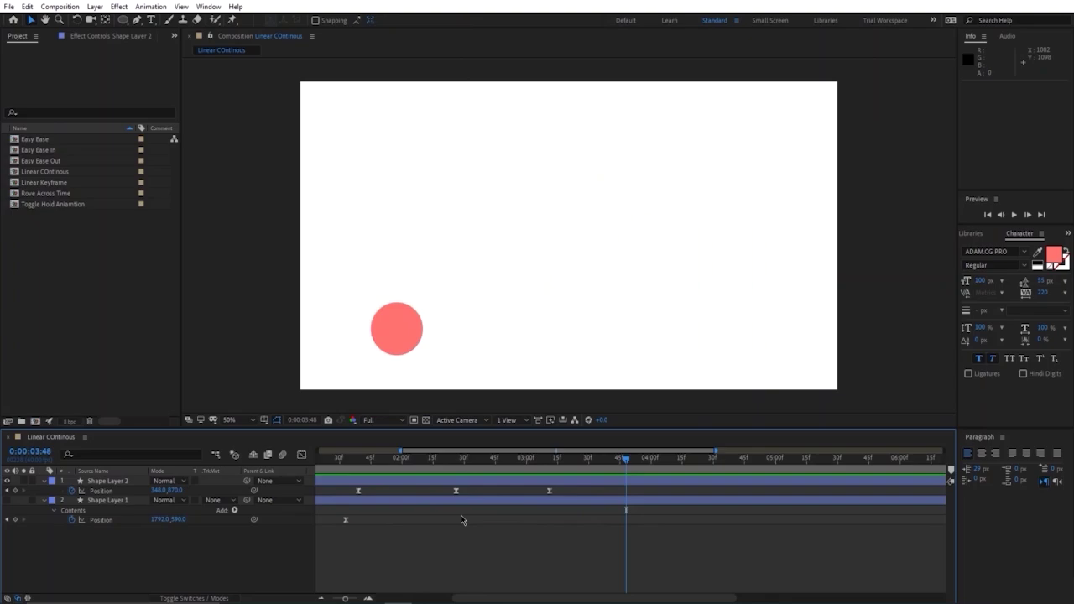
left_click(302, 454)
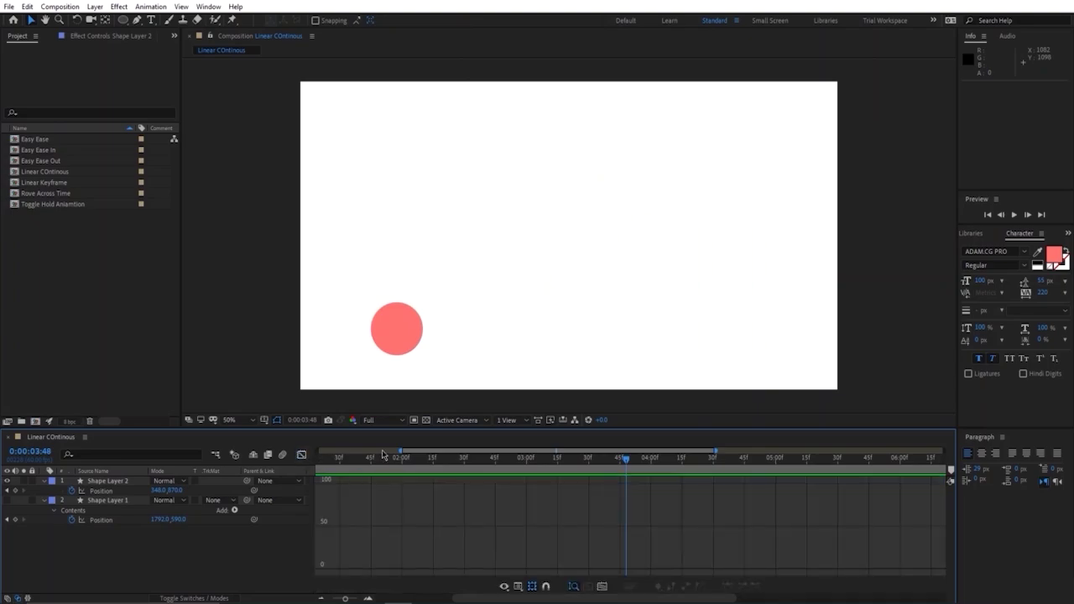
left_click(301, 454)
left_click(330, 495)
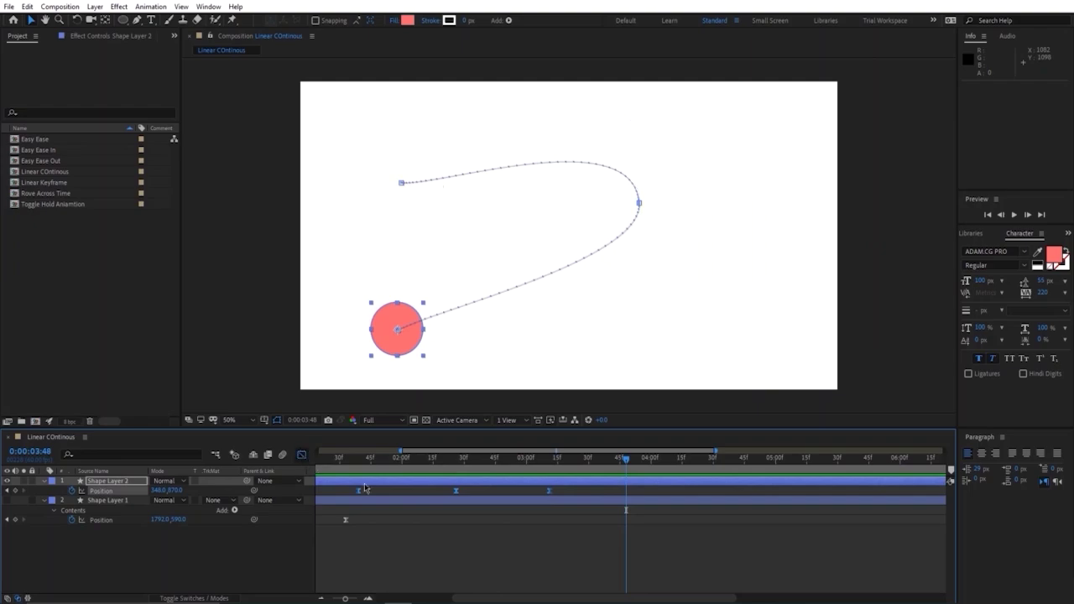
left_click(301, 454)
left_click(457, 570)
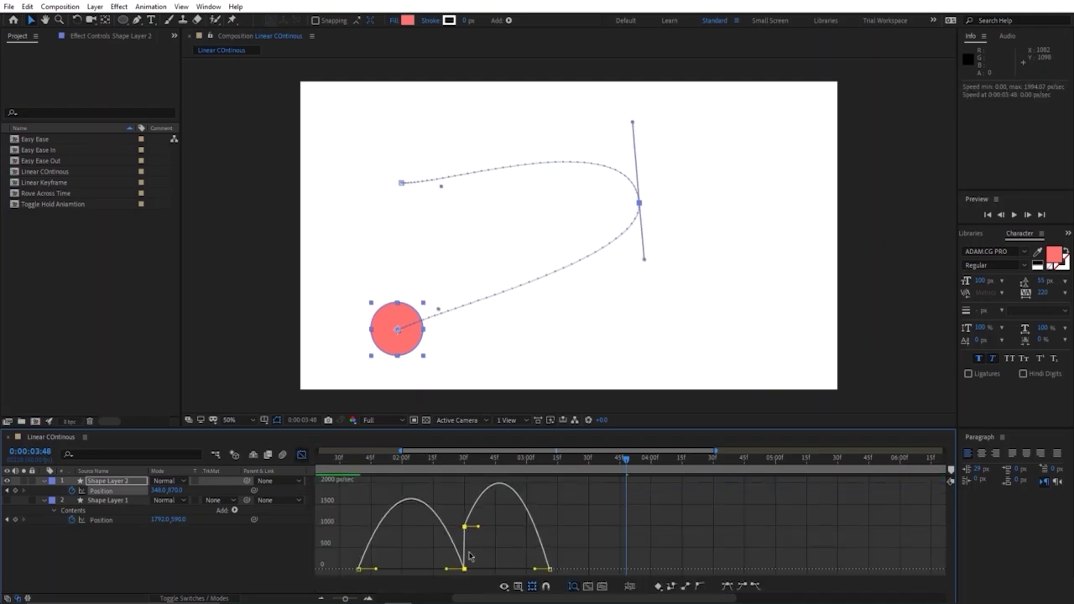
left_click_drag(454, 569, 454, 529)
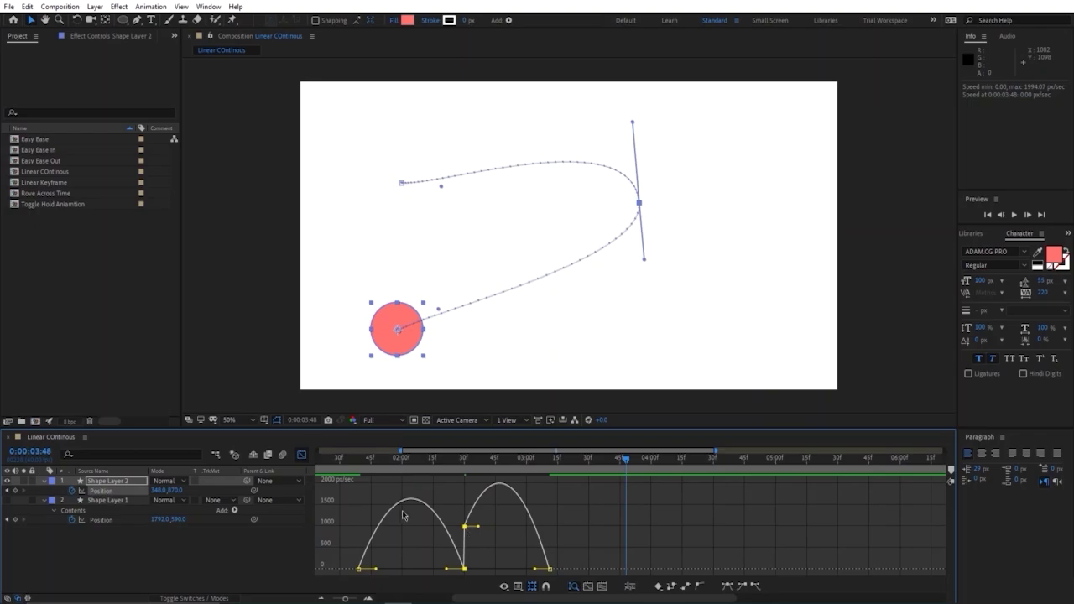
Return to the layer bars, convert the middle Position keyframe to temporal Auto Bezier, and preview the animation
left_click(301, 455)
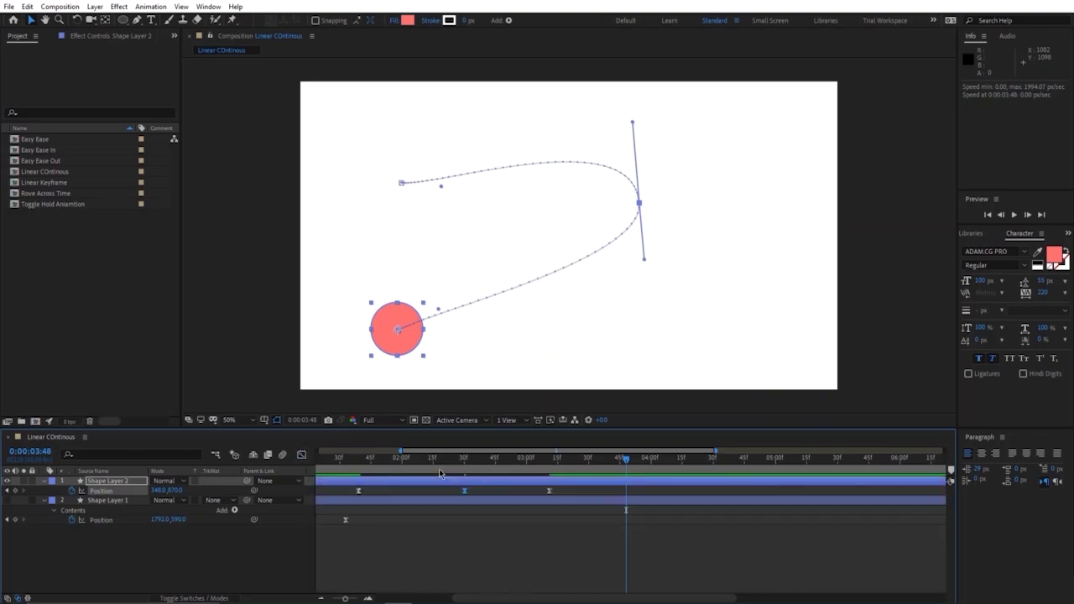
left_click(474, 492)
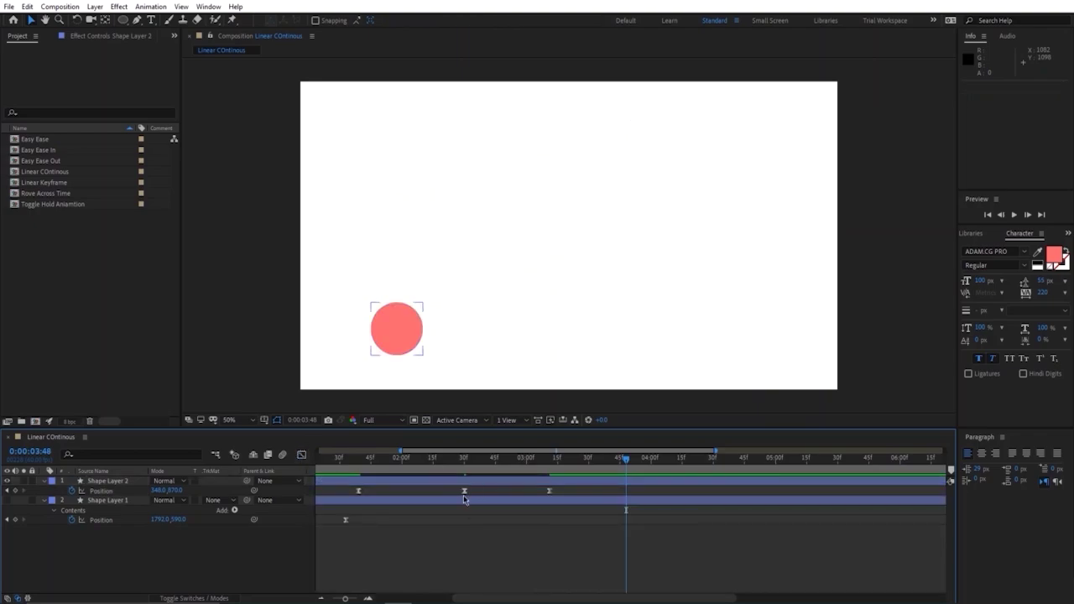
left_click(463, 492)
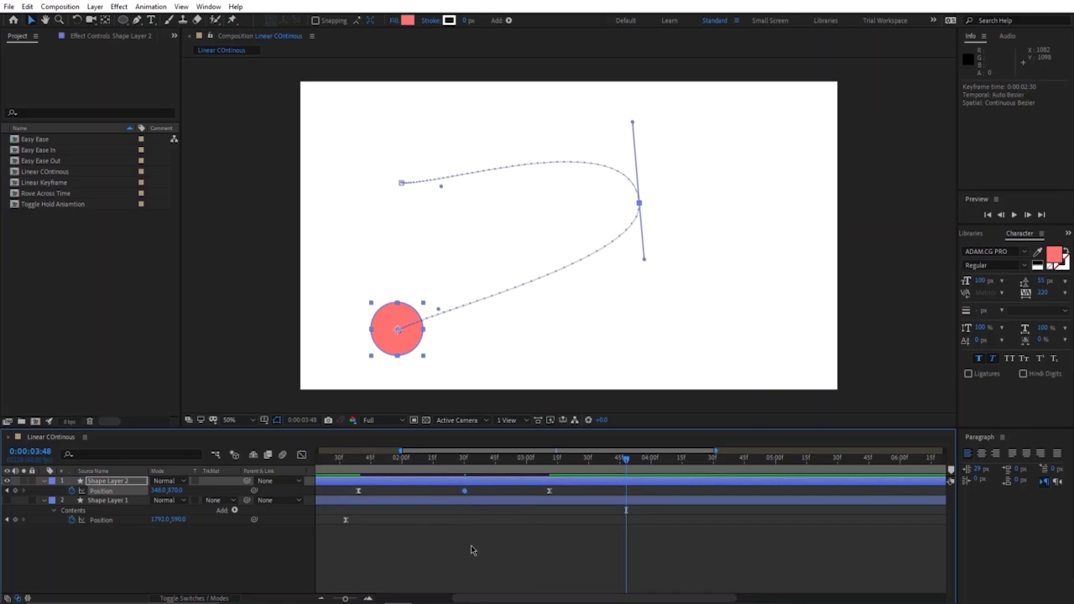
left_click(353, 475)
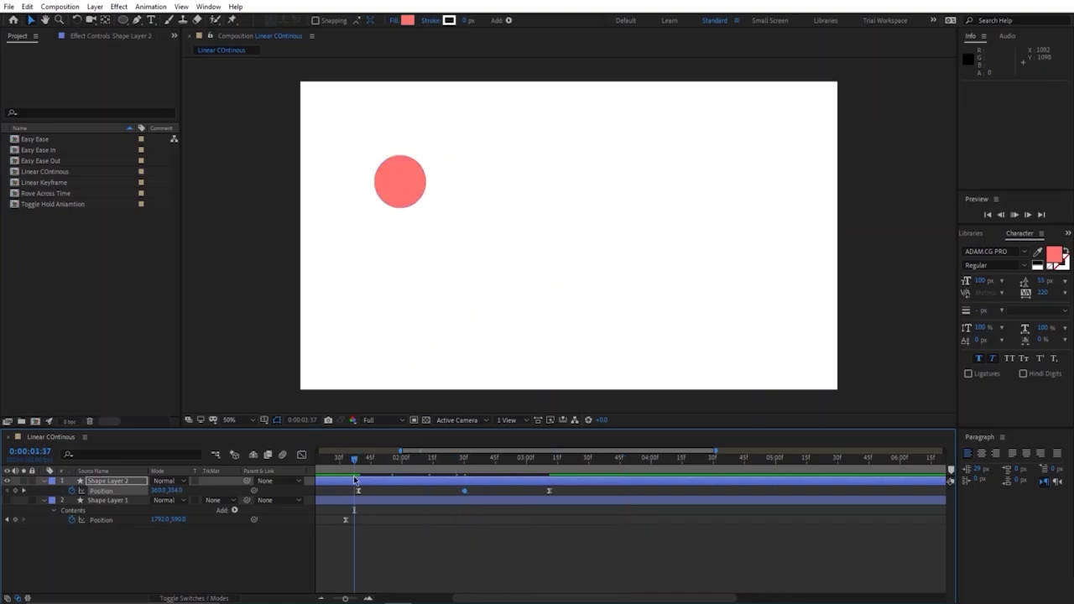
key("space")
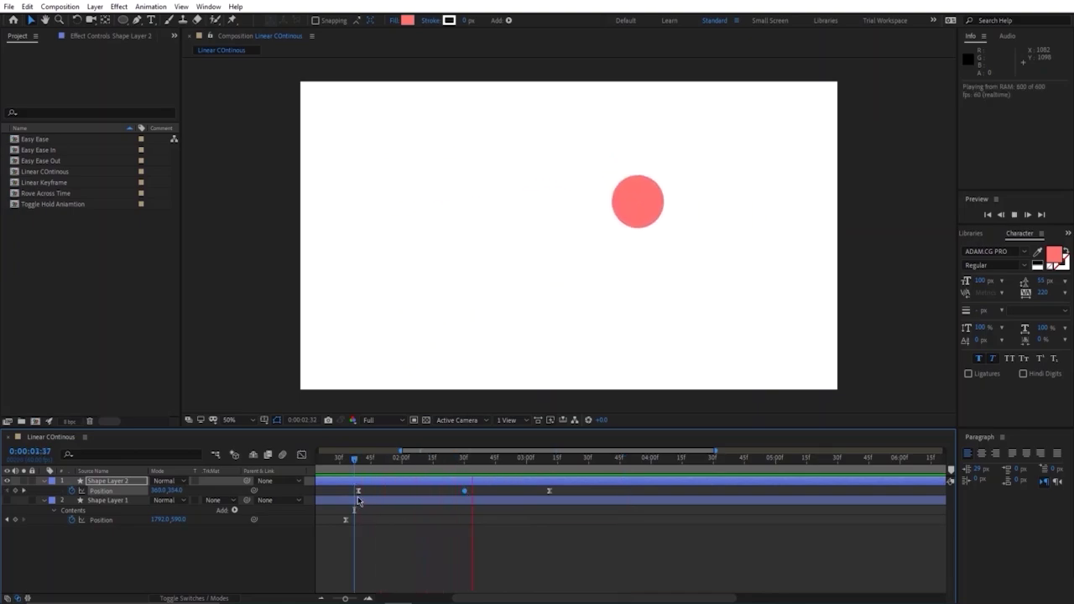
key("space")
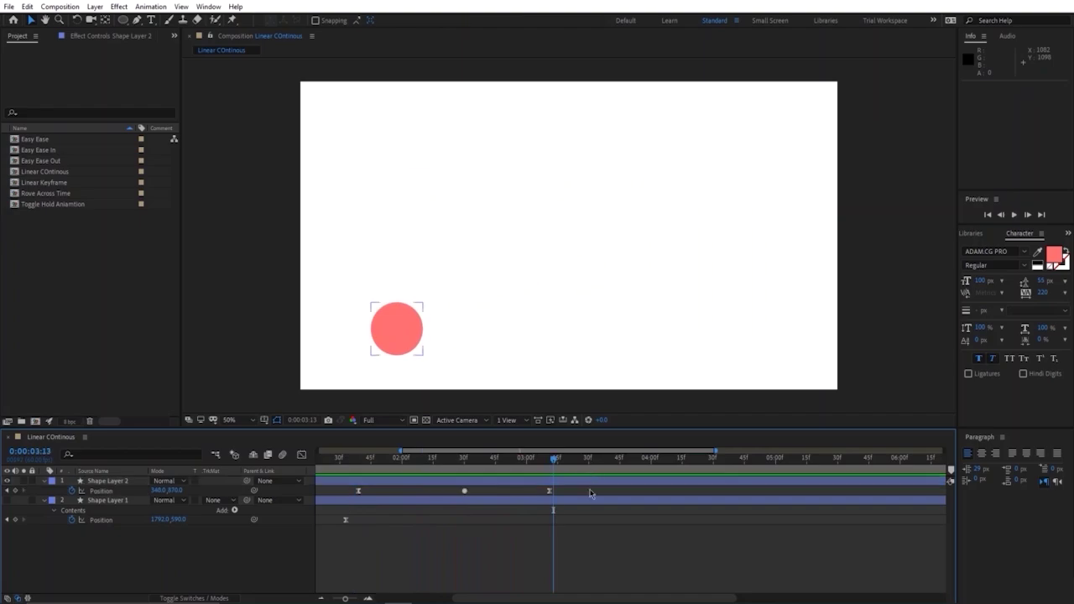
Select all of Shape Layer 2's Position keyframes and nudge the middle one slightly in the speed graph
left_click_drag(590, 493, 343, 515)
left_click(302, 454)
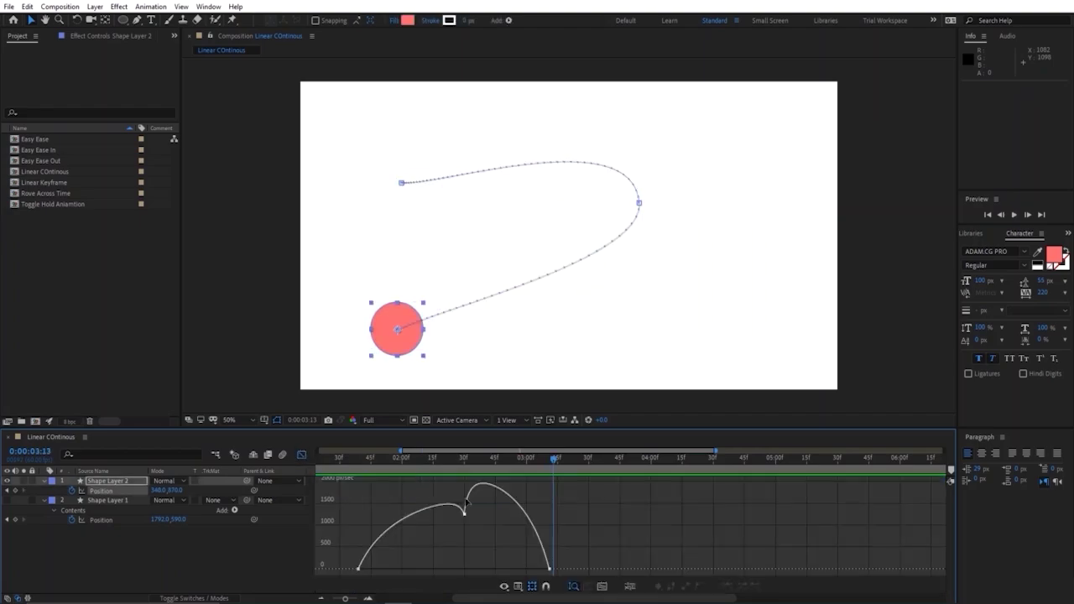
scroll(466, 502, "up", 2)
left_click(472, 518)
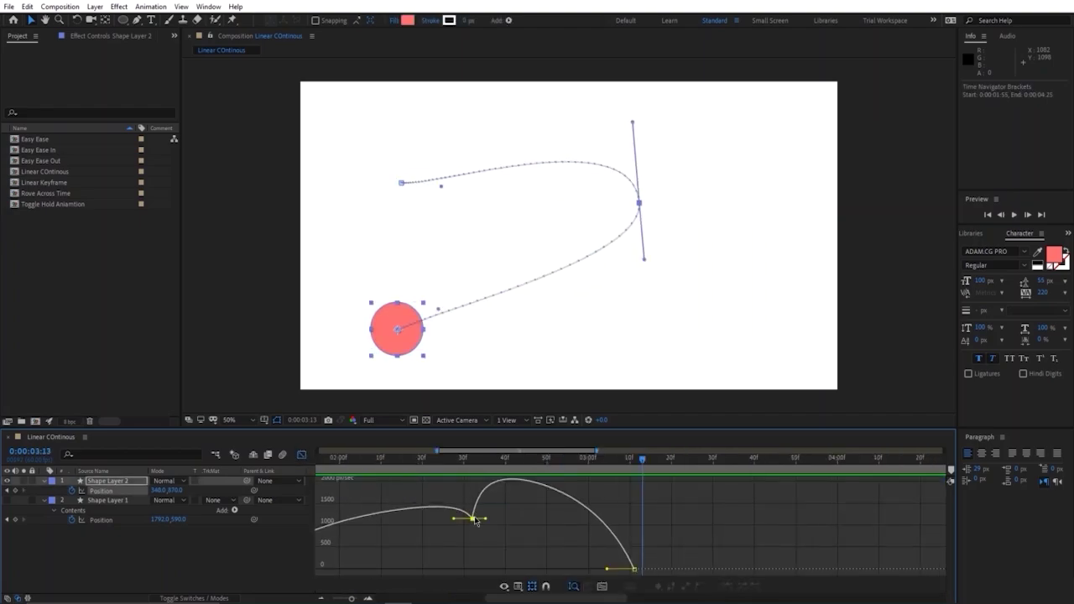
left_click_drag(473, 518, 479, 523)
left_click(473, 519)
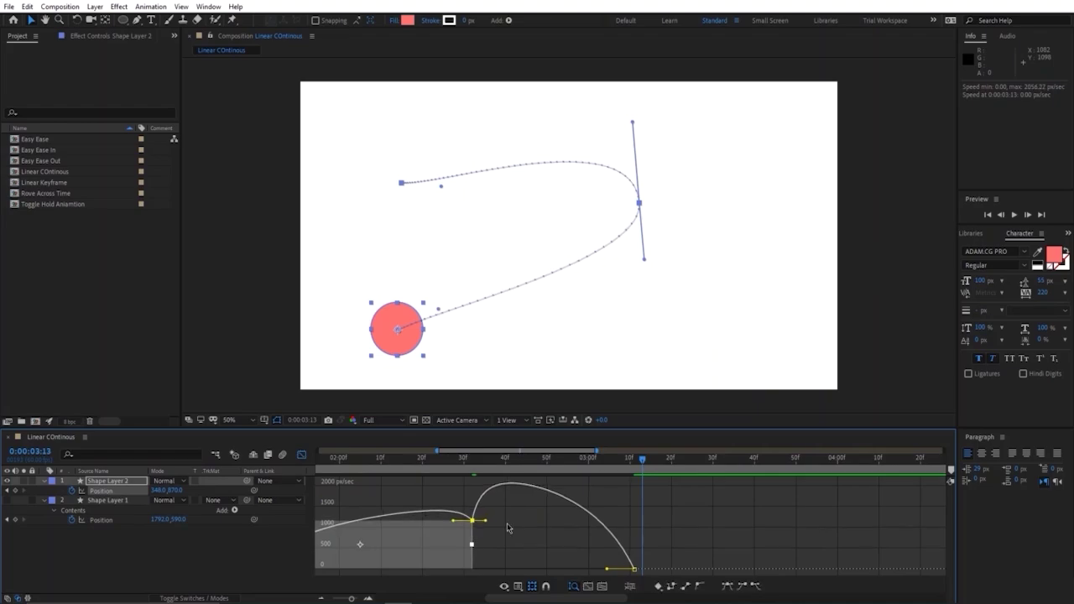
left_click(506, 522)
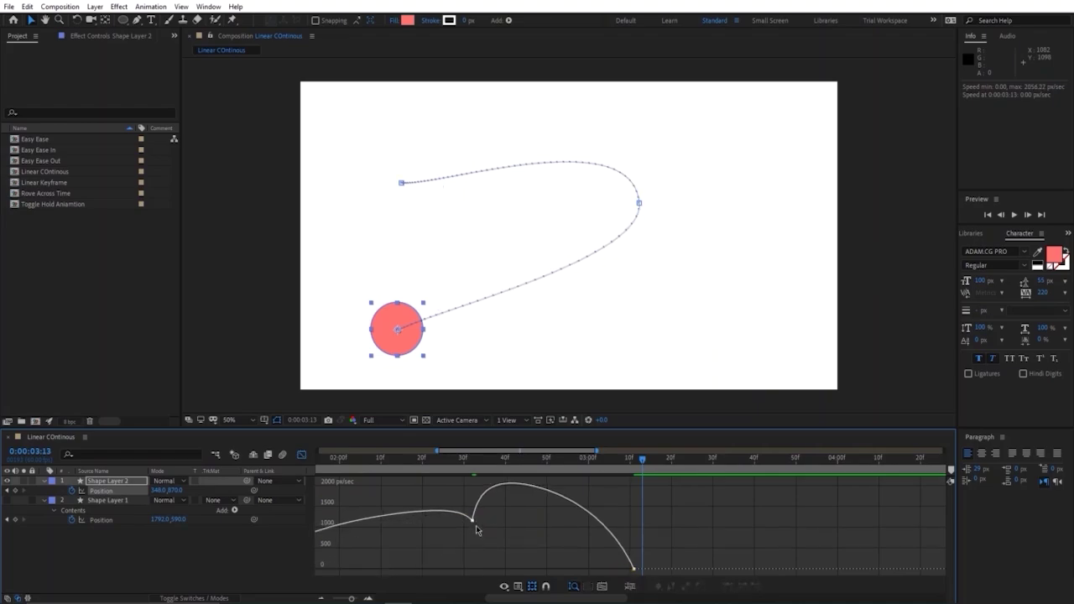
Lower the middle keyframe's speed to about 800 px/sec with long influence handles on both sides, preview the motion, and return to the layer bars
left_click_drag(475, 526, 540, 501)
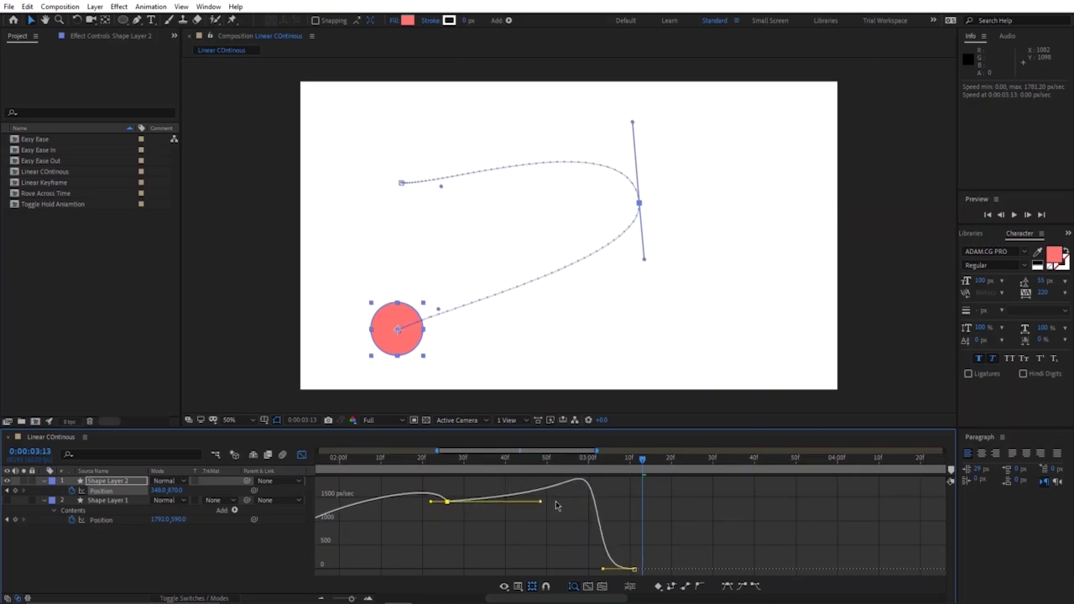
left_click_drag(430, 501, 347, 528)
scroll(446, 506, "down", 2)
scroll(450, 507, "up", 1)
left_click(335, 463)
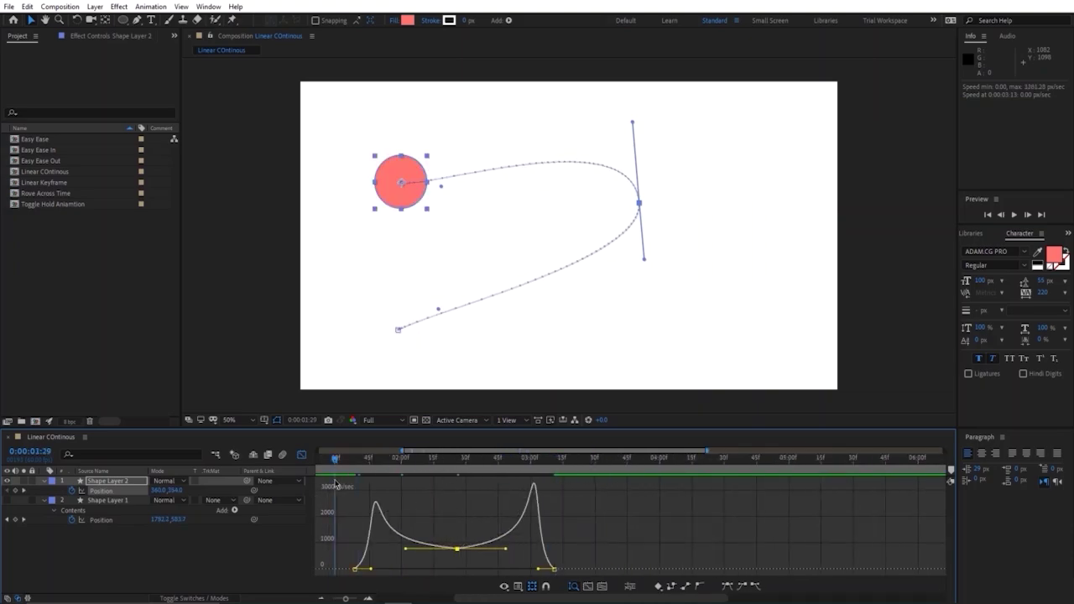
key("space")
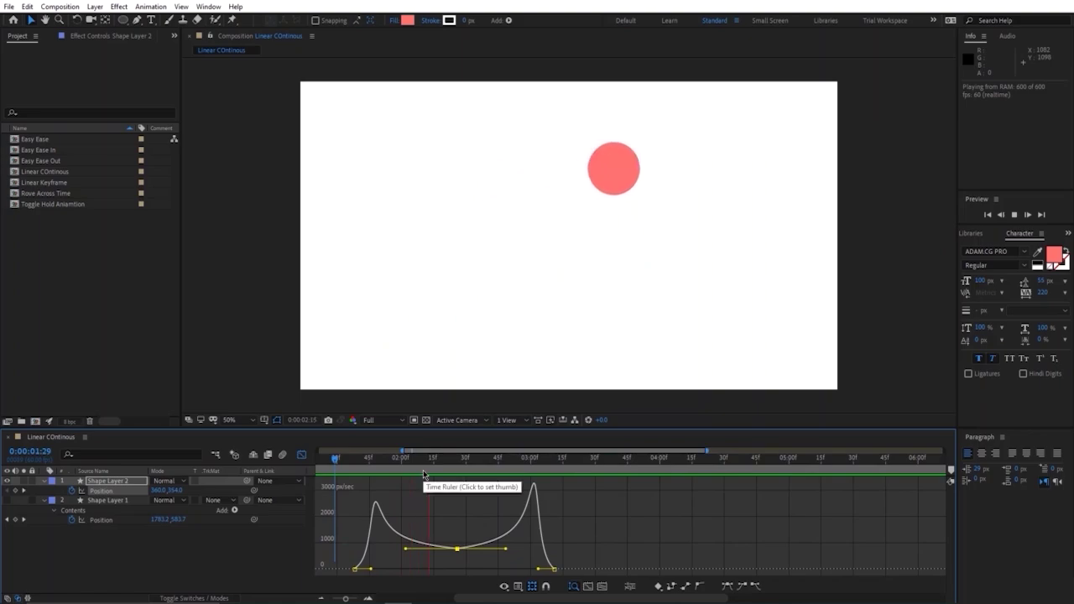
left_click(302, 455)
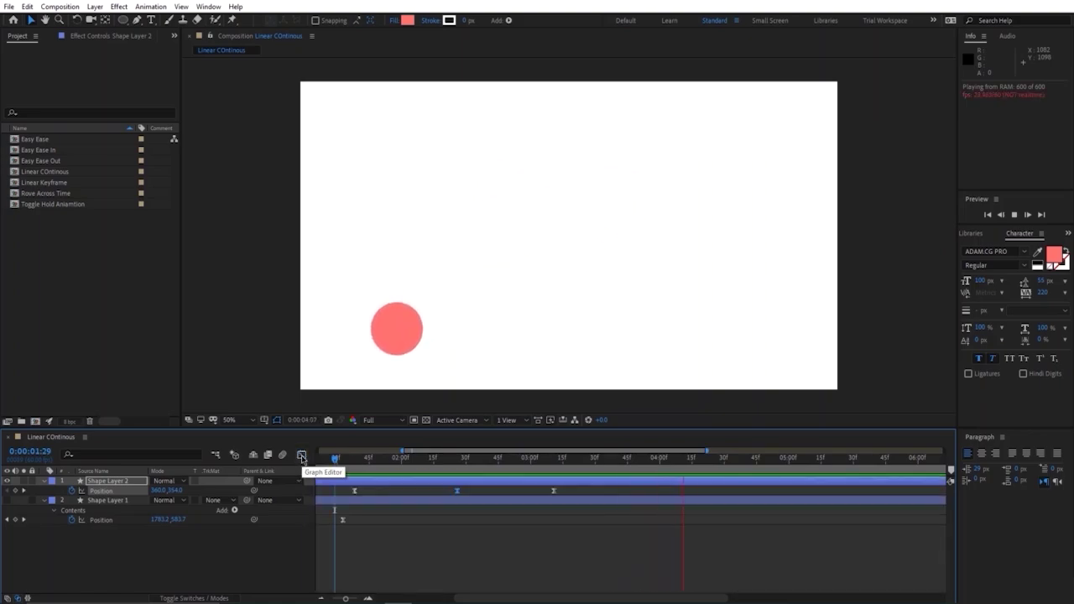
key("space")
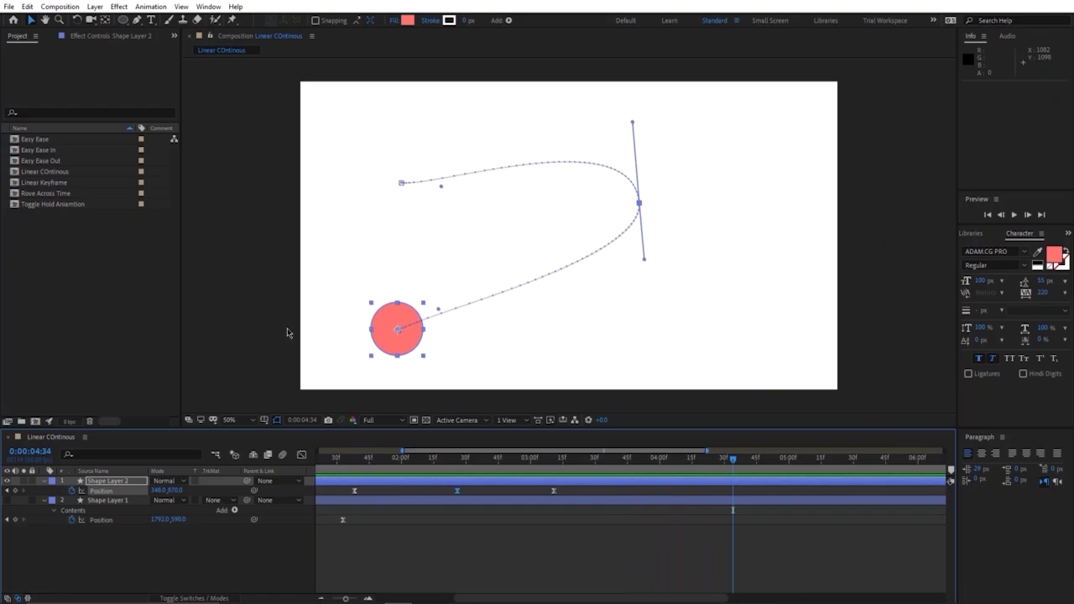
left_click(38, 276)
key("ctrl+a")
left_click(35, 257)
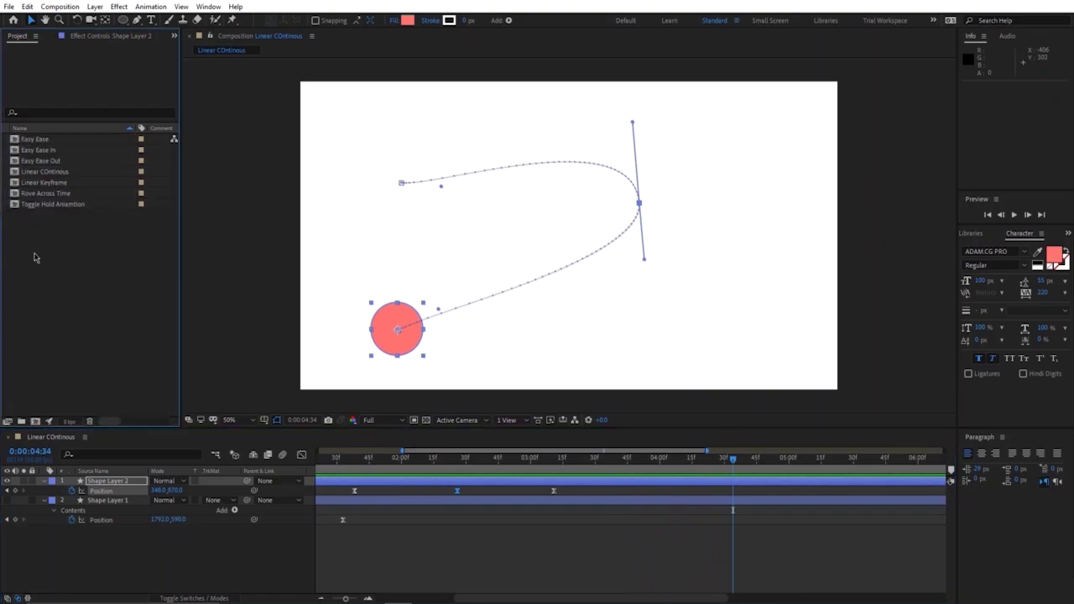